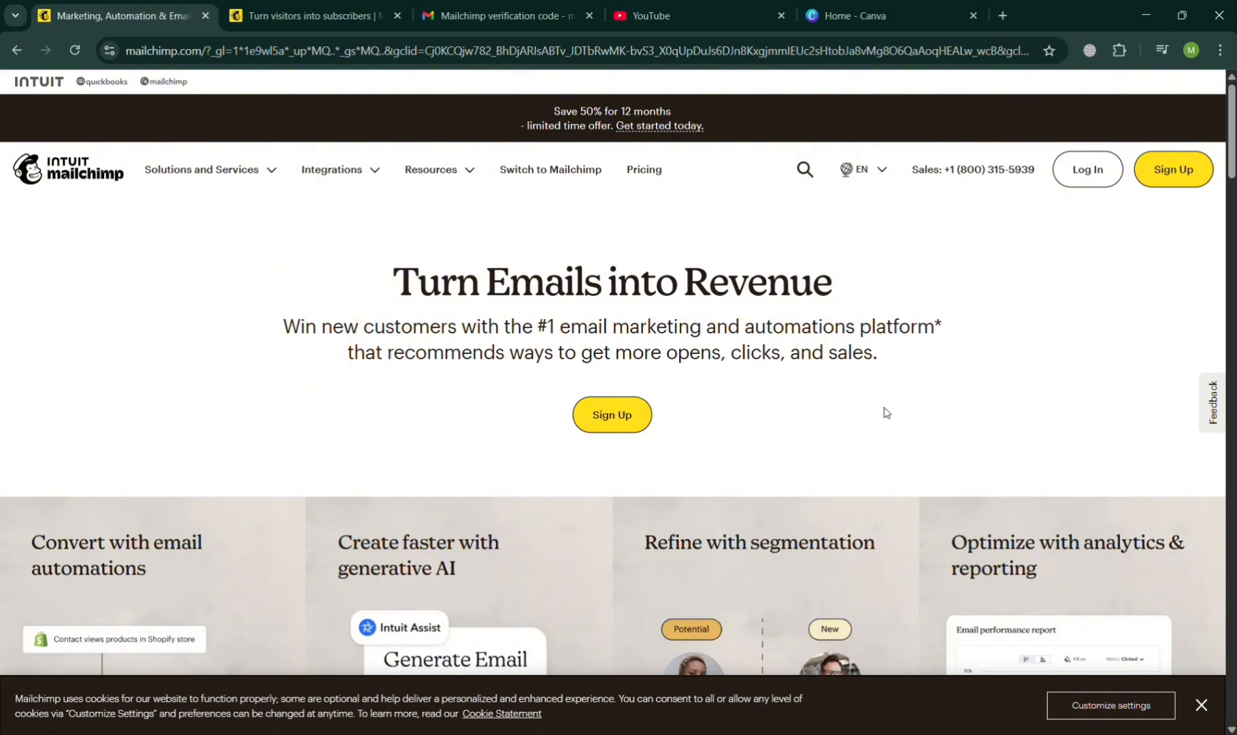
Look through the Mailchimp marketing homepage, including the feature sections, plan pricing, integrations and disclaimers.
scroll(885, 411, "down", 15)
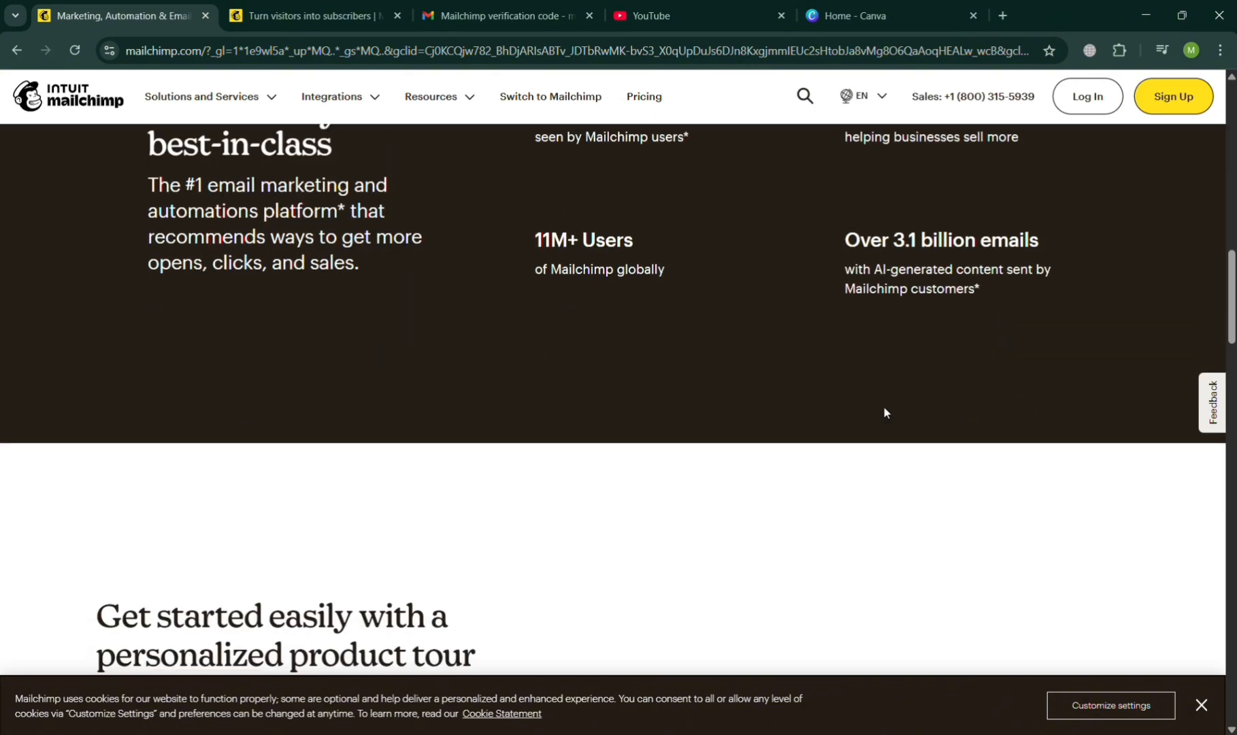
scroll(885, 412, "down", 15)
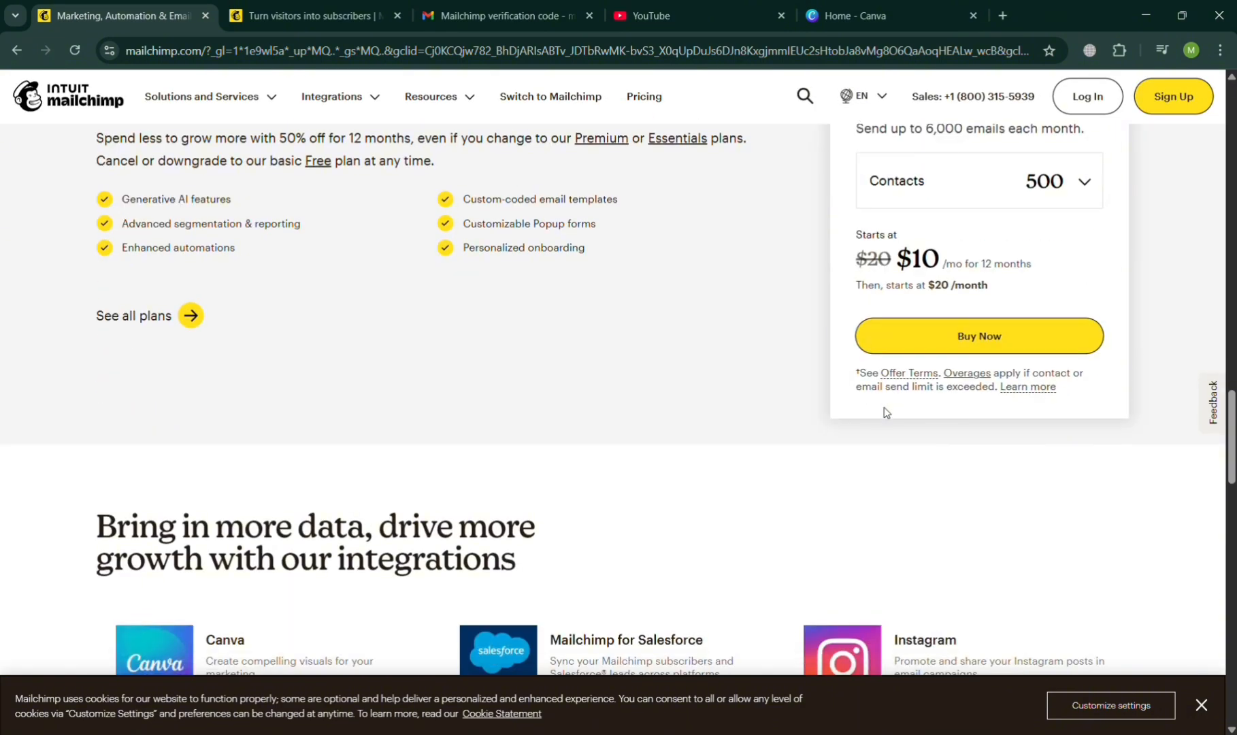
scroll(885, 412, "down", 6)
scroll(885, 412, "up", 3)
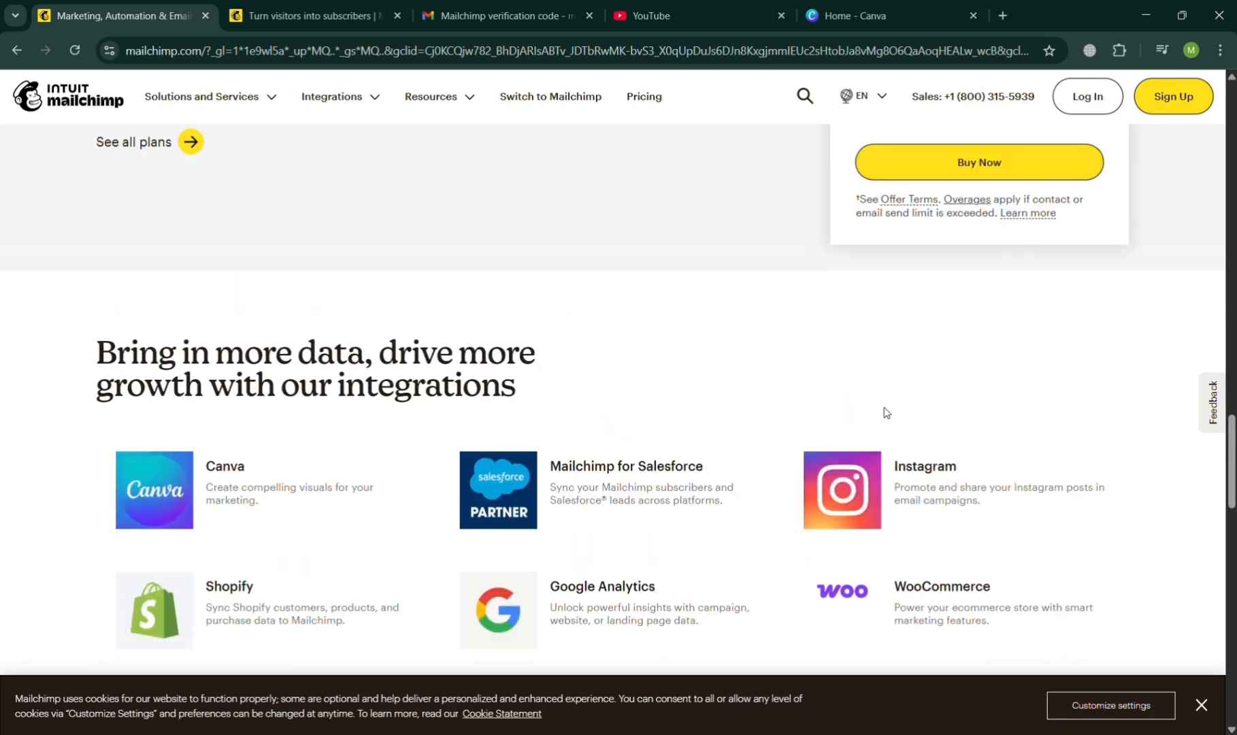
scroll(886, 412, "up", 4)
scroll(886, 413, "down", 11)
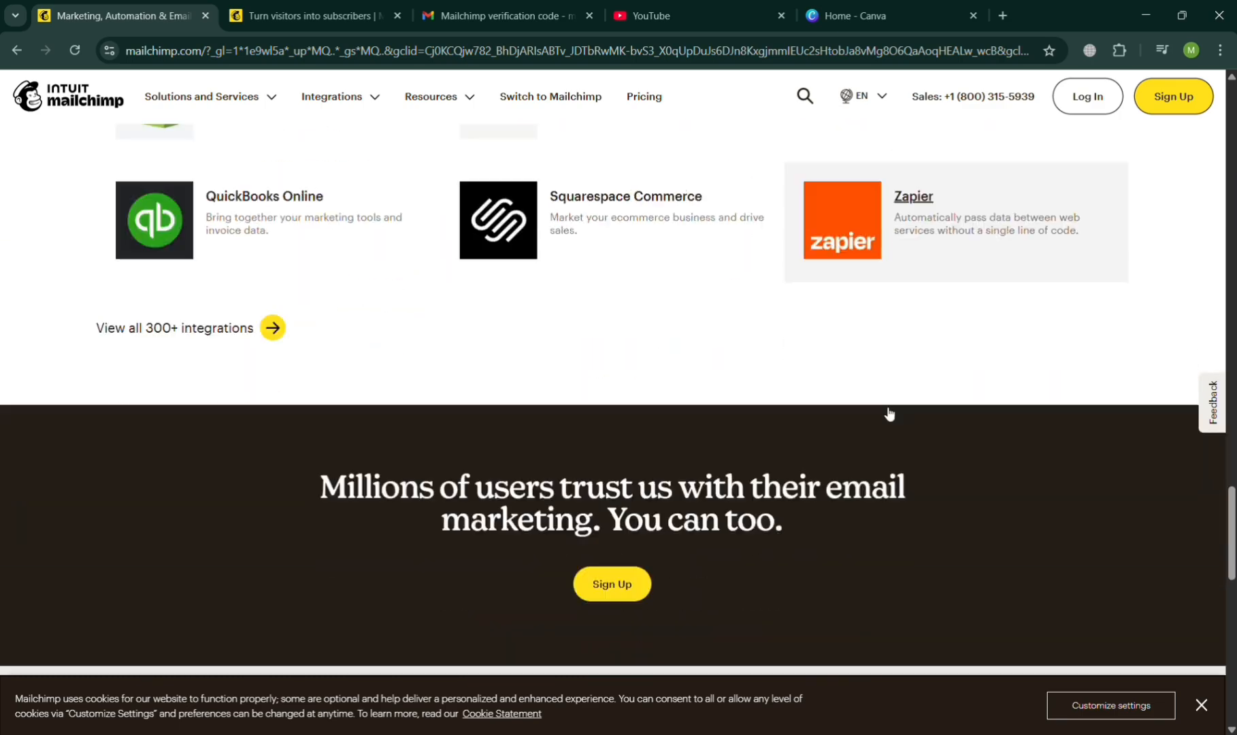
scroll(885, 408, "down", 12)
scroll(885, 409, "up", 8)
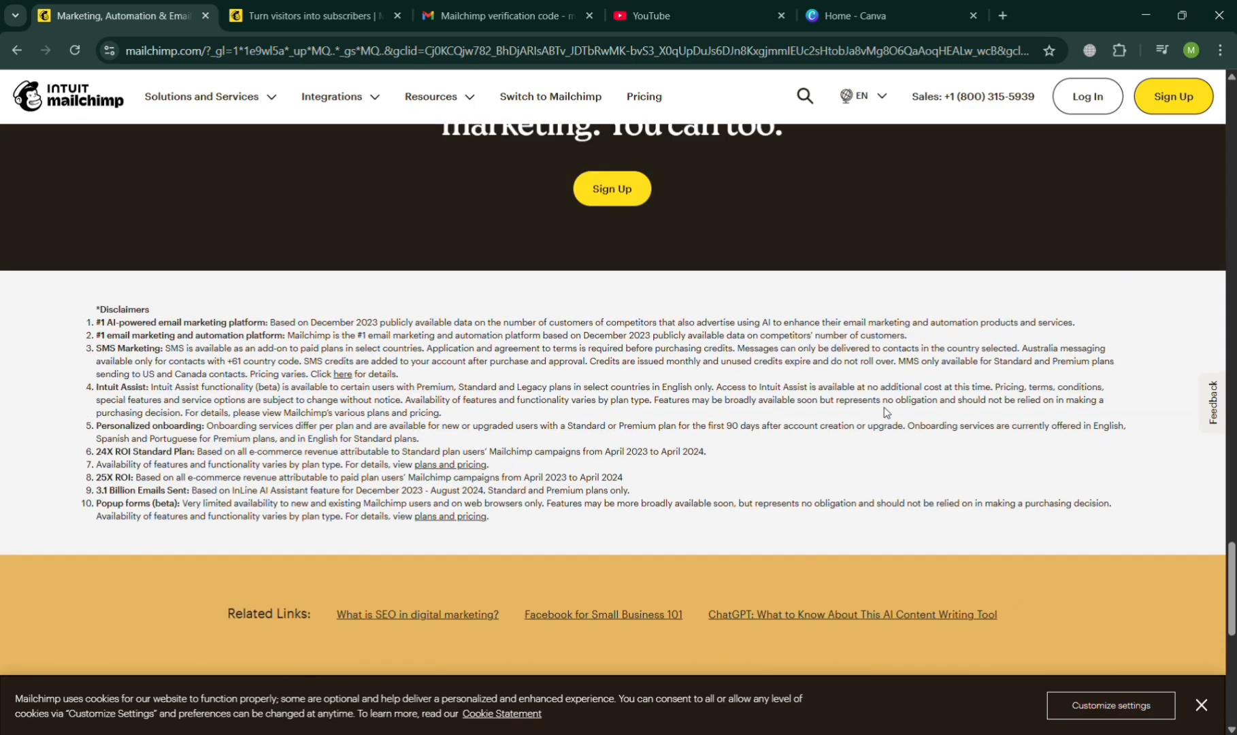
scroll(885, 412, "up", 20)
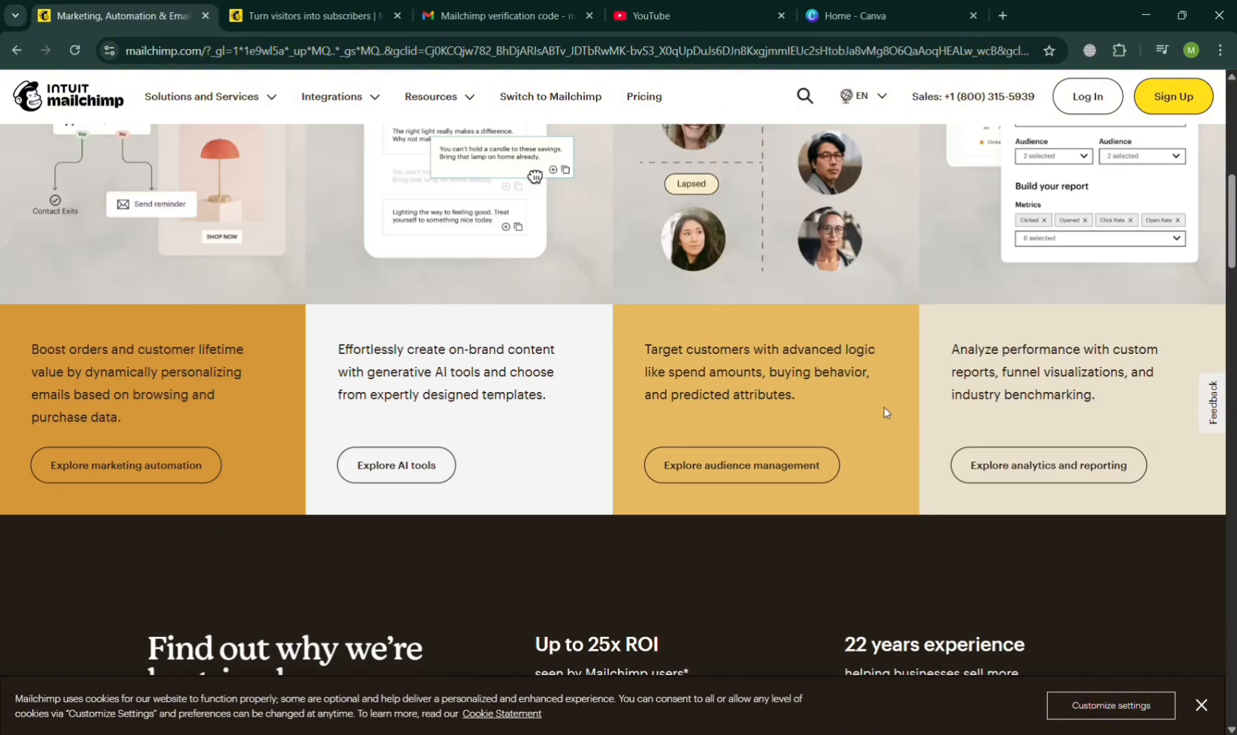
scroll(885, 412, "up", 8)
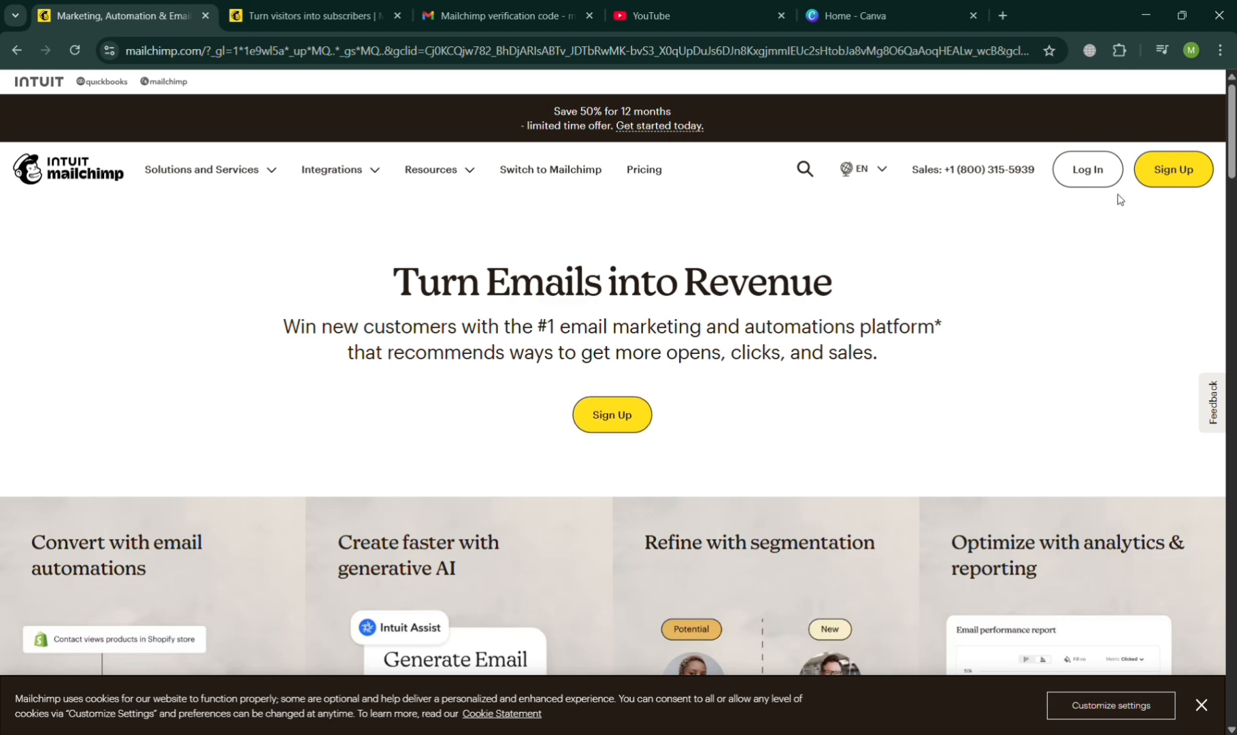
Switch to the logged-in account and view the campaigns list and the automations overview, declining the feedback request.
left_click(346, 7)
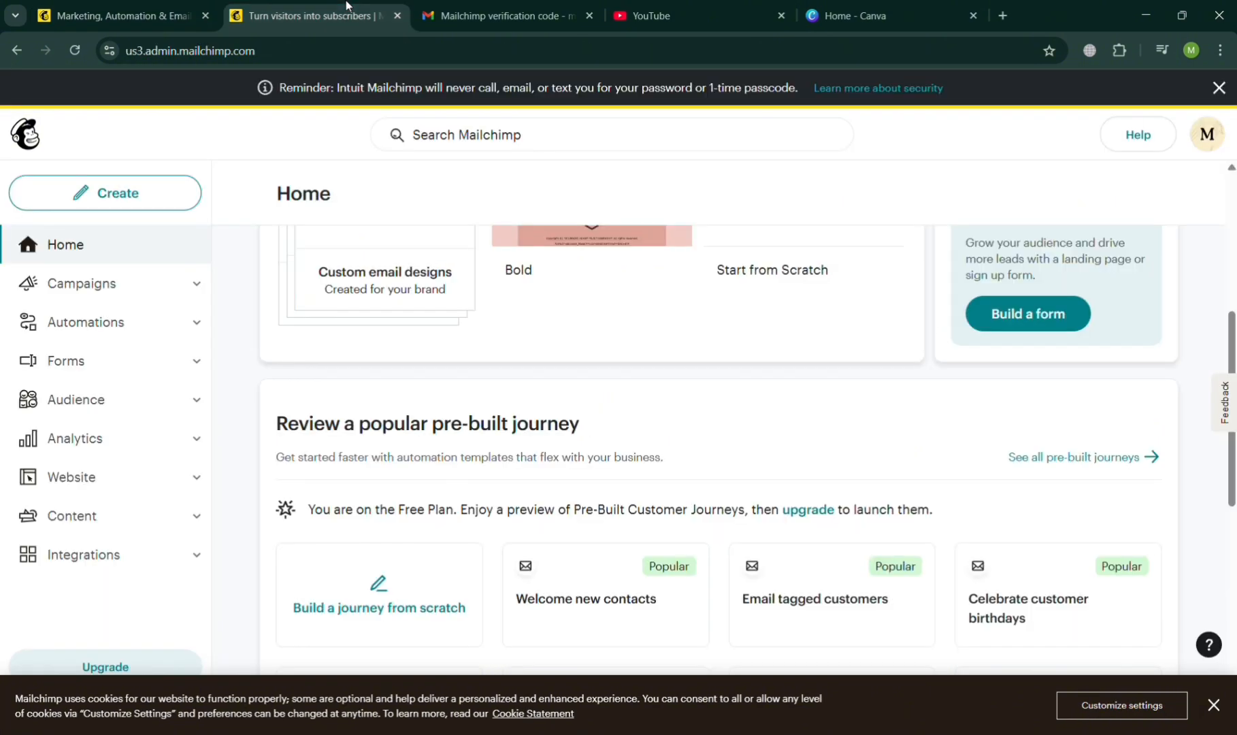
scroll(455, 552, "up", 6)
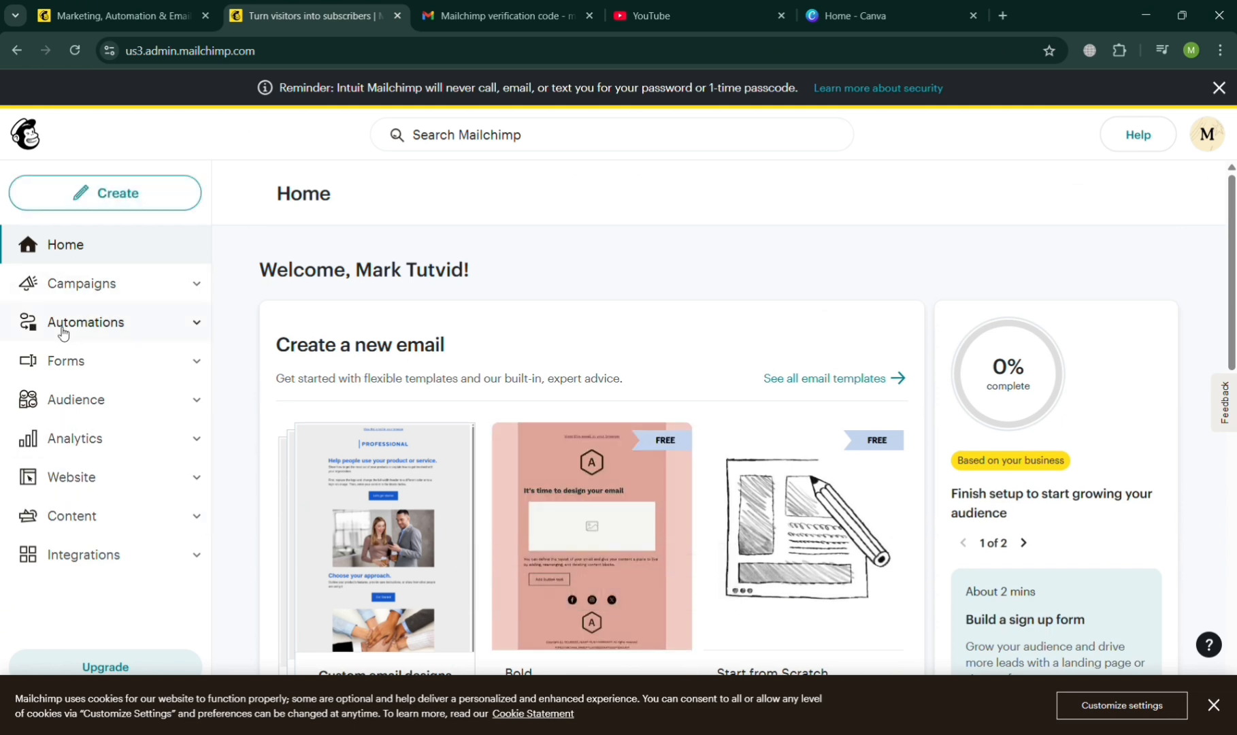
left_click(160, 286)
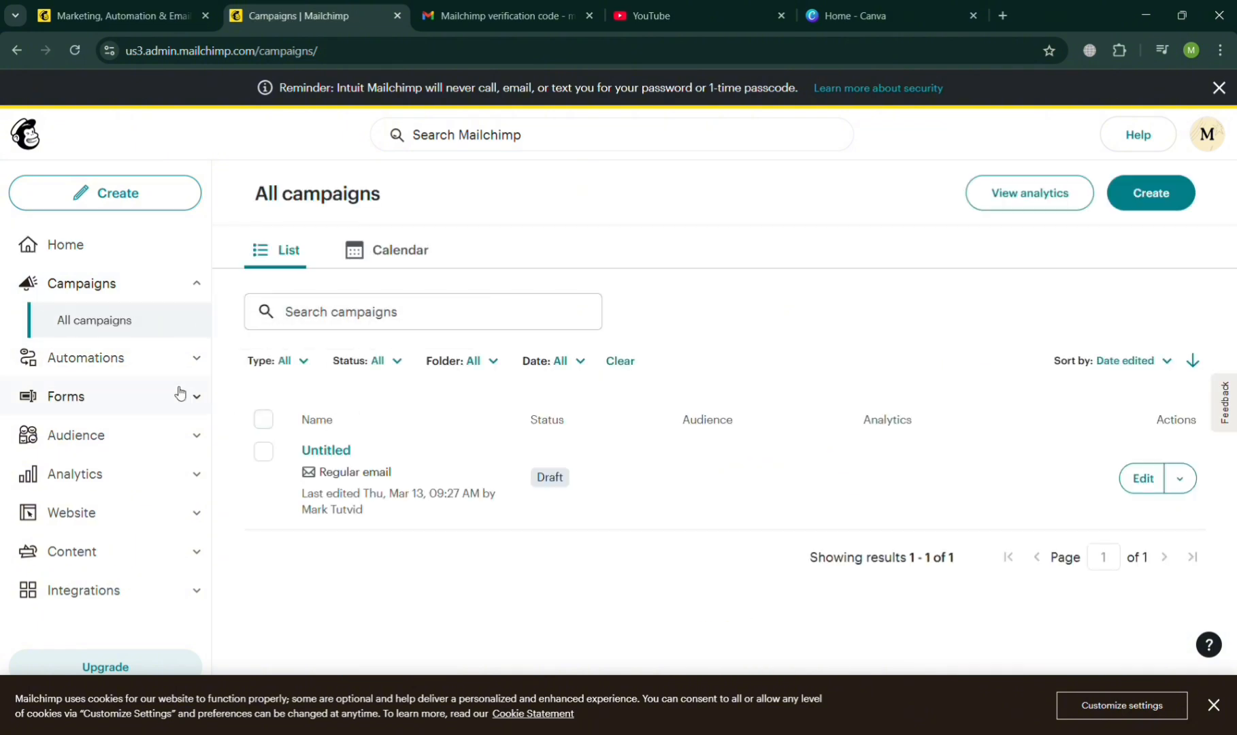
left_click(136, 369)
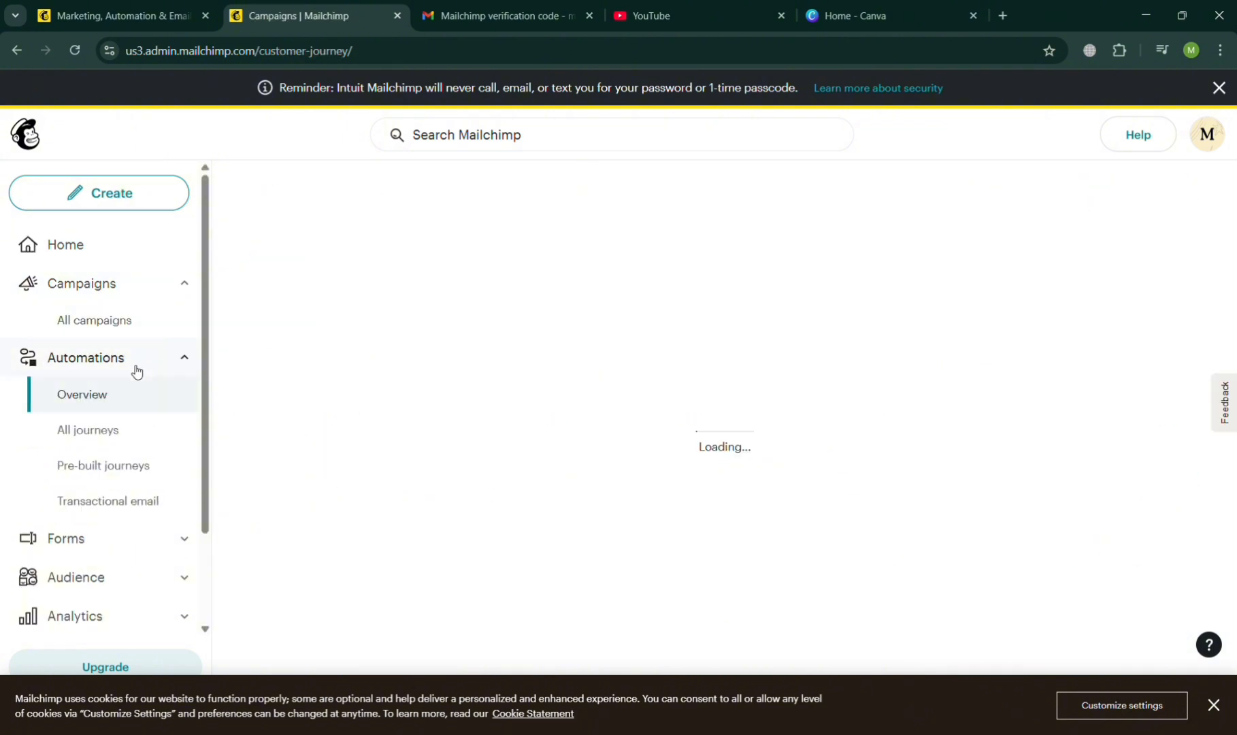
scroll(149, 550, "down", 2)
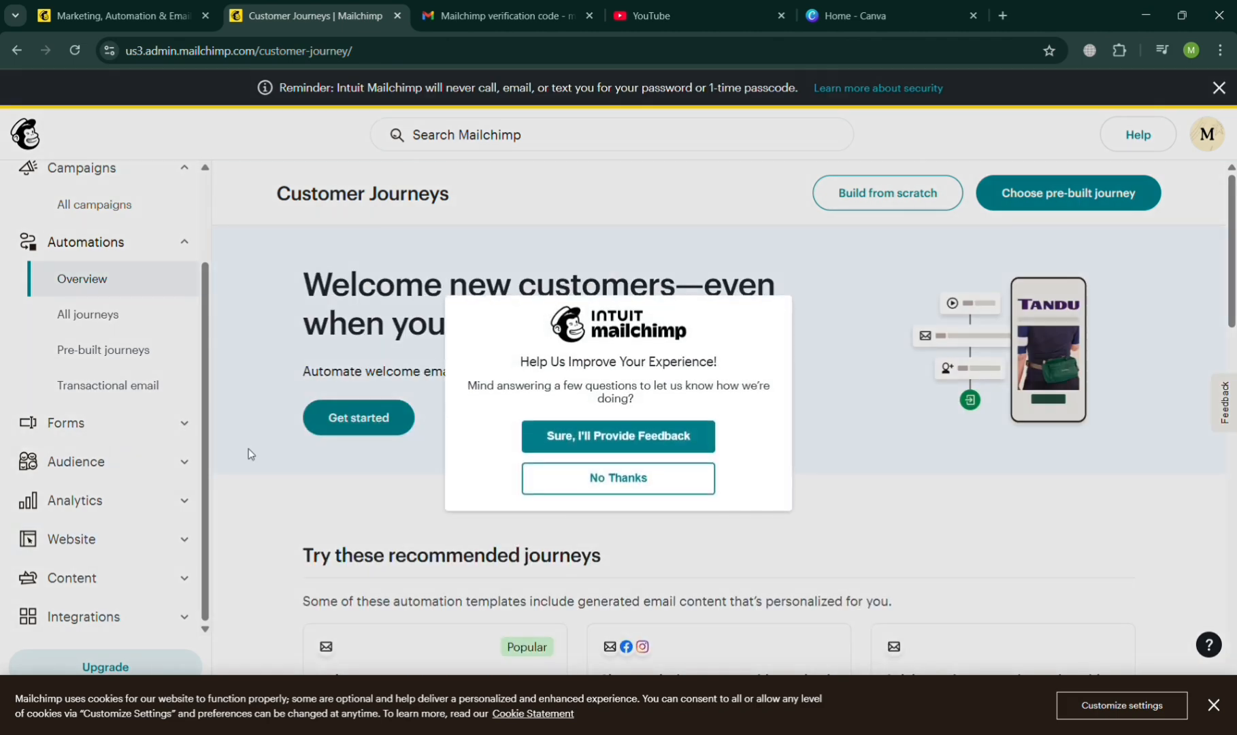
left_click(590, 484)
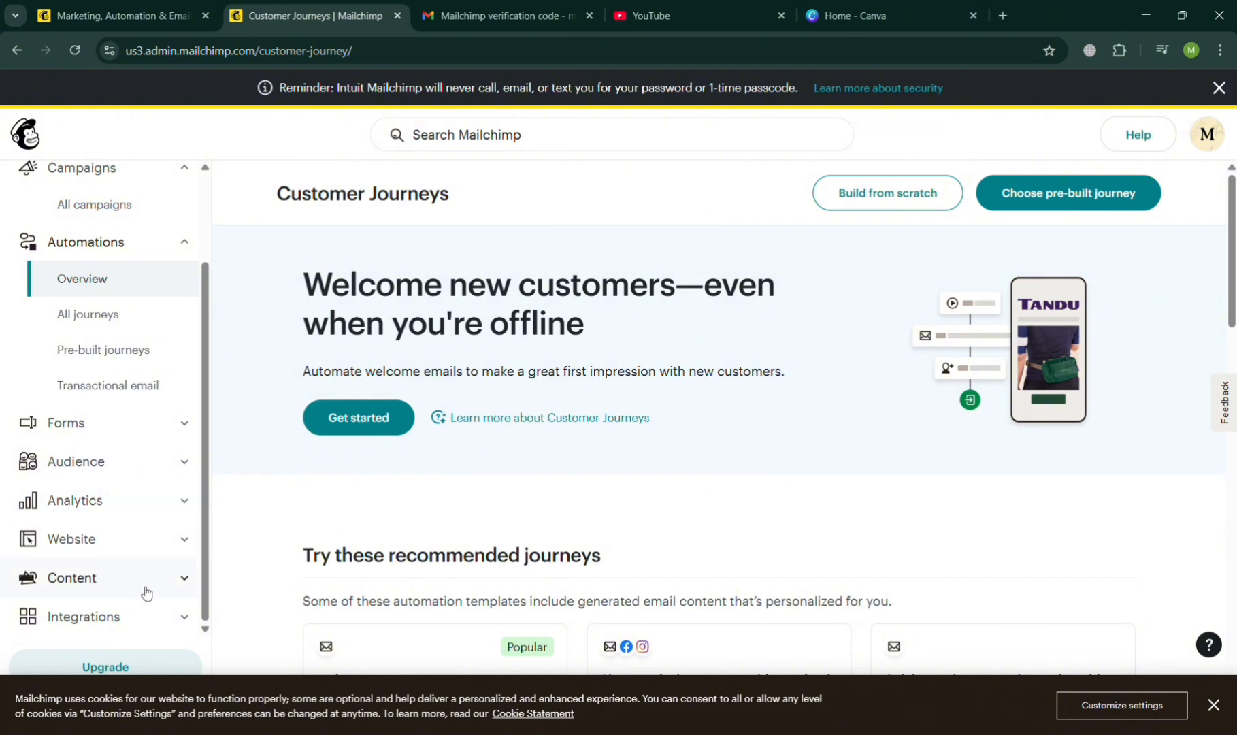
Examine the integrations directory with its categories and available apps, closing the recommendation survey.
left_click(158, 619)
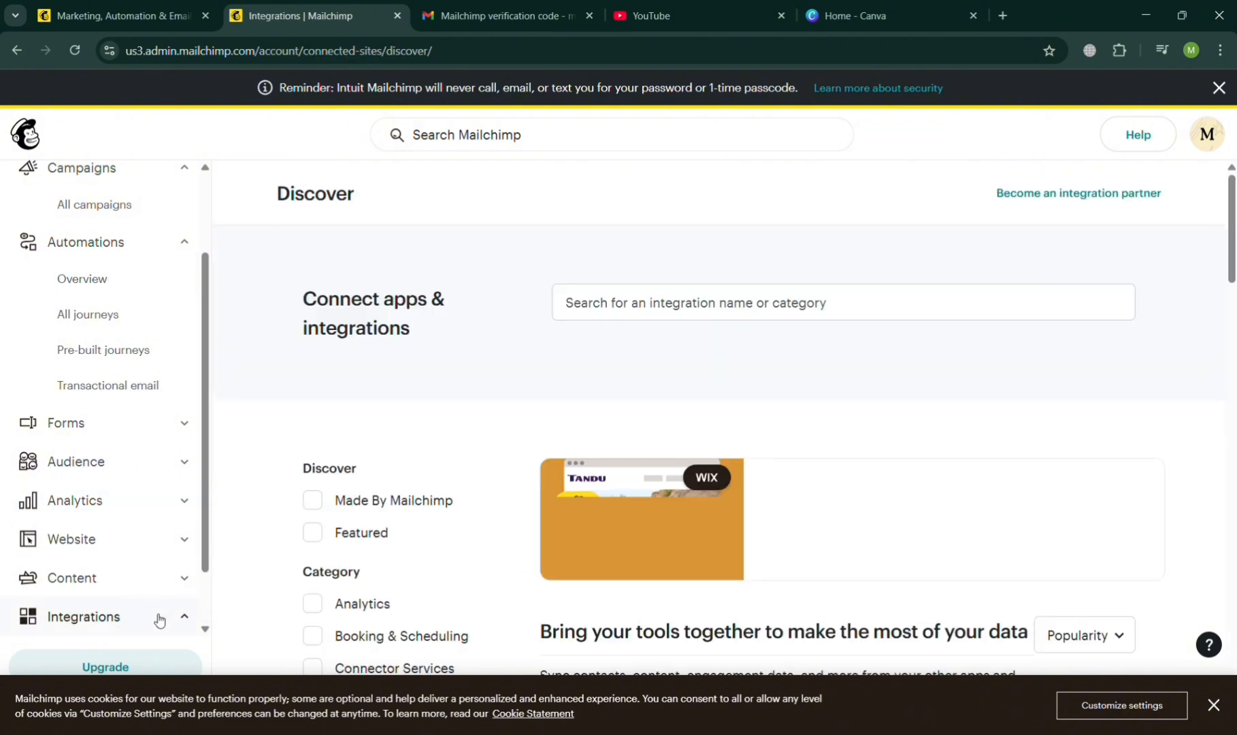
scroll(585, 478, "down", 4)
scroll(591, 480, "down", 2)
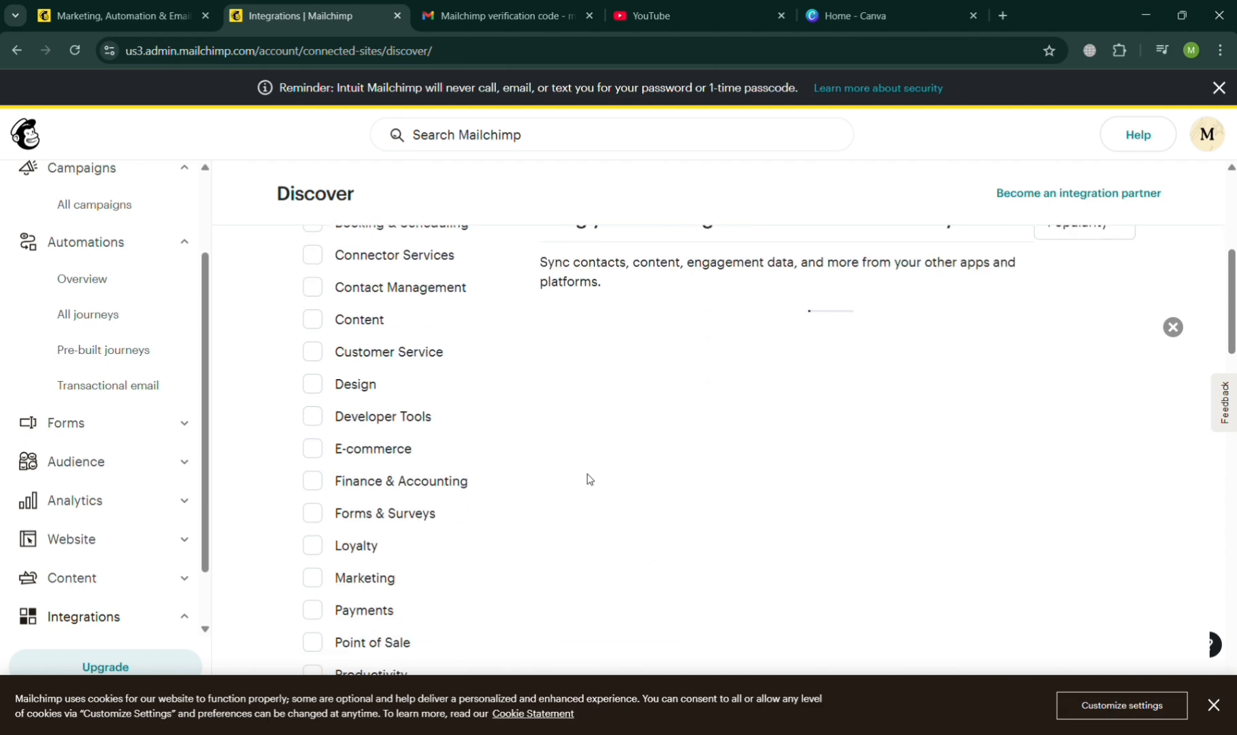
scroll(590, 480, "up", 5)
scroll(591, 480, "down", 4)
scroll(590, 480, "down", 4)
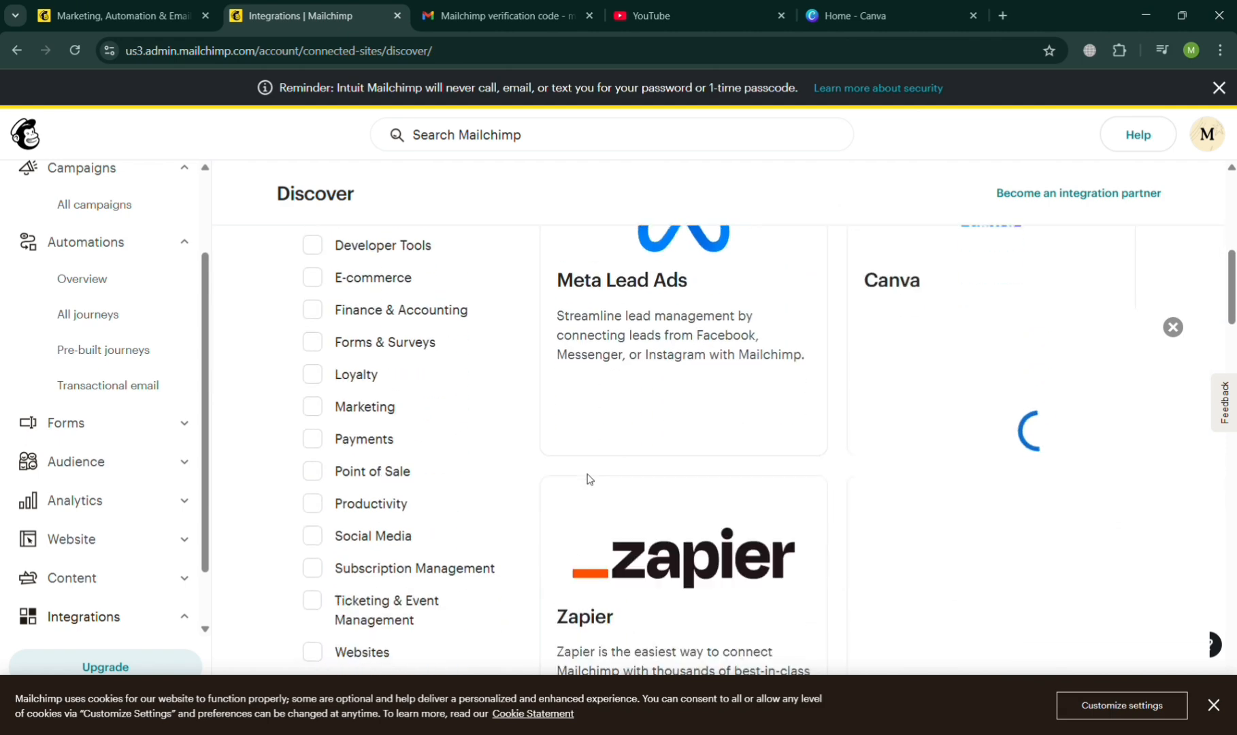
scroll(888, 430, "up", 1)
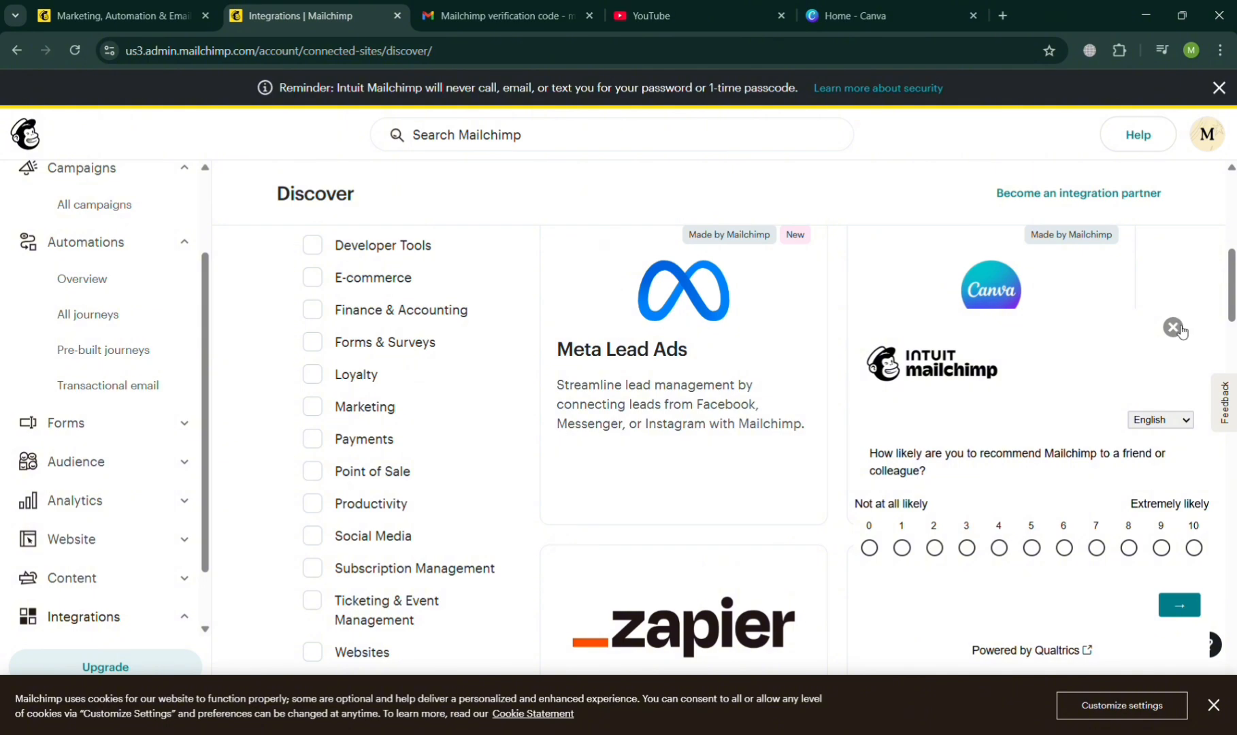
left_click(1174, 328)
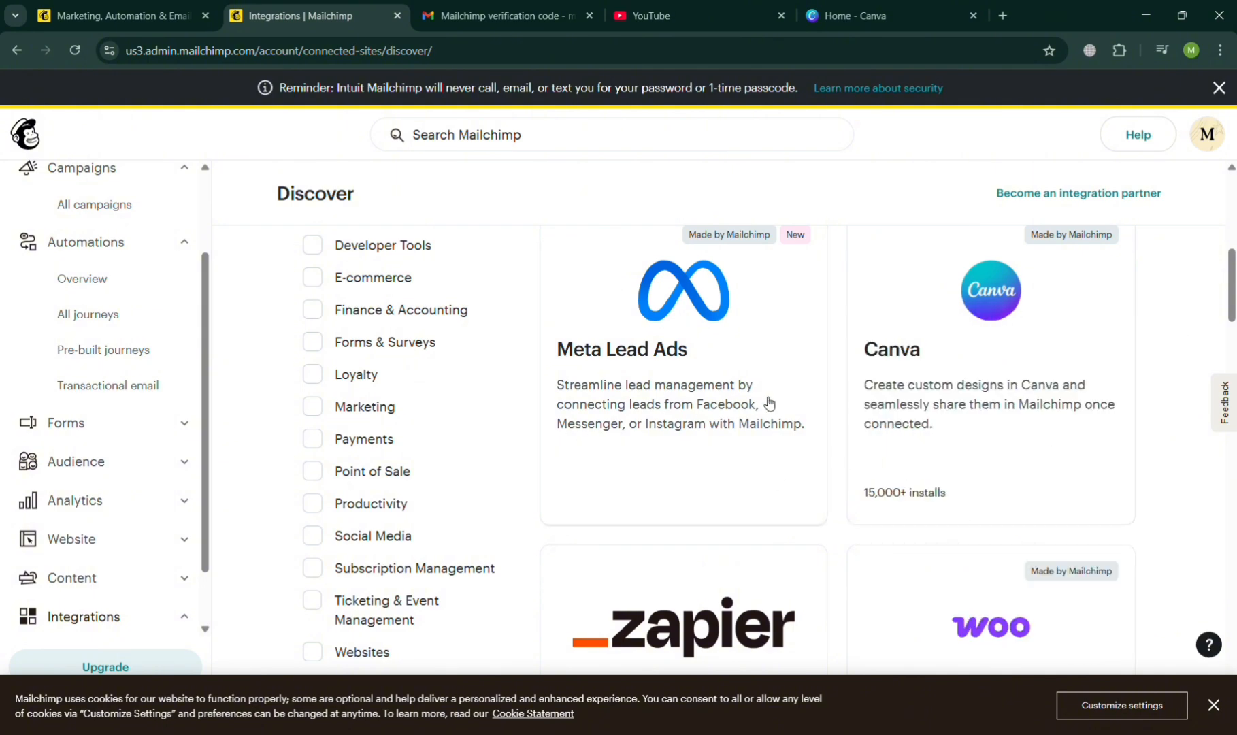
scroll(773, 400, "up", 2)
scroll(771, 399, "down", 5)
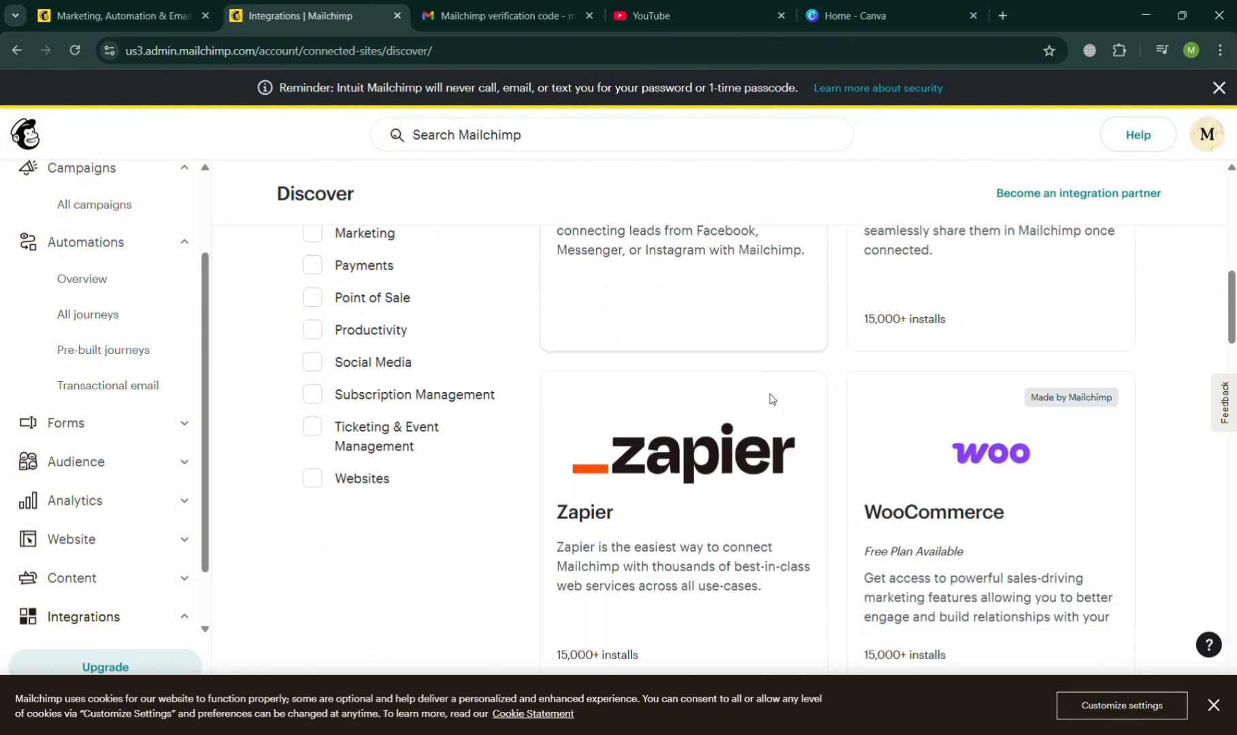
scroll(771, 399, "down", 3)
scroll(771, 400, "up", 12)
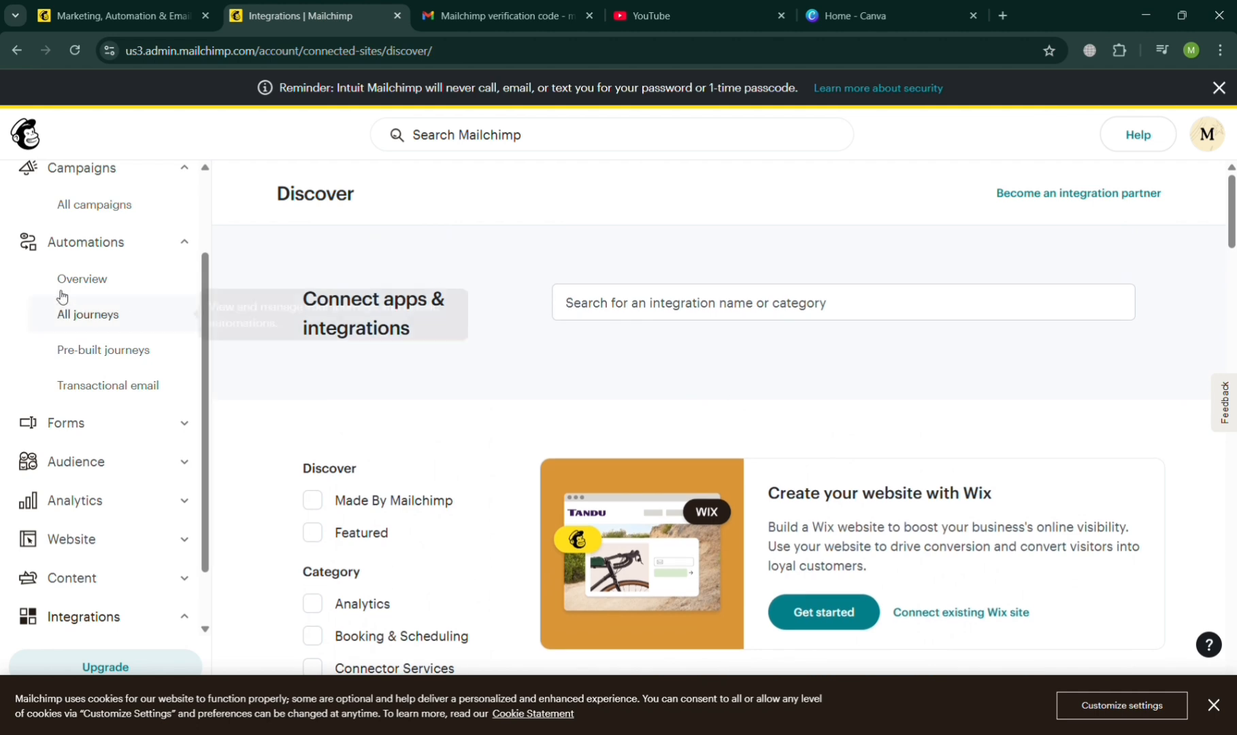
Return to the account home, create a new email with the Start from Scratch template and dismiss the cookie notice.
scroll(46, 289, "up", 2)
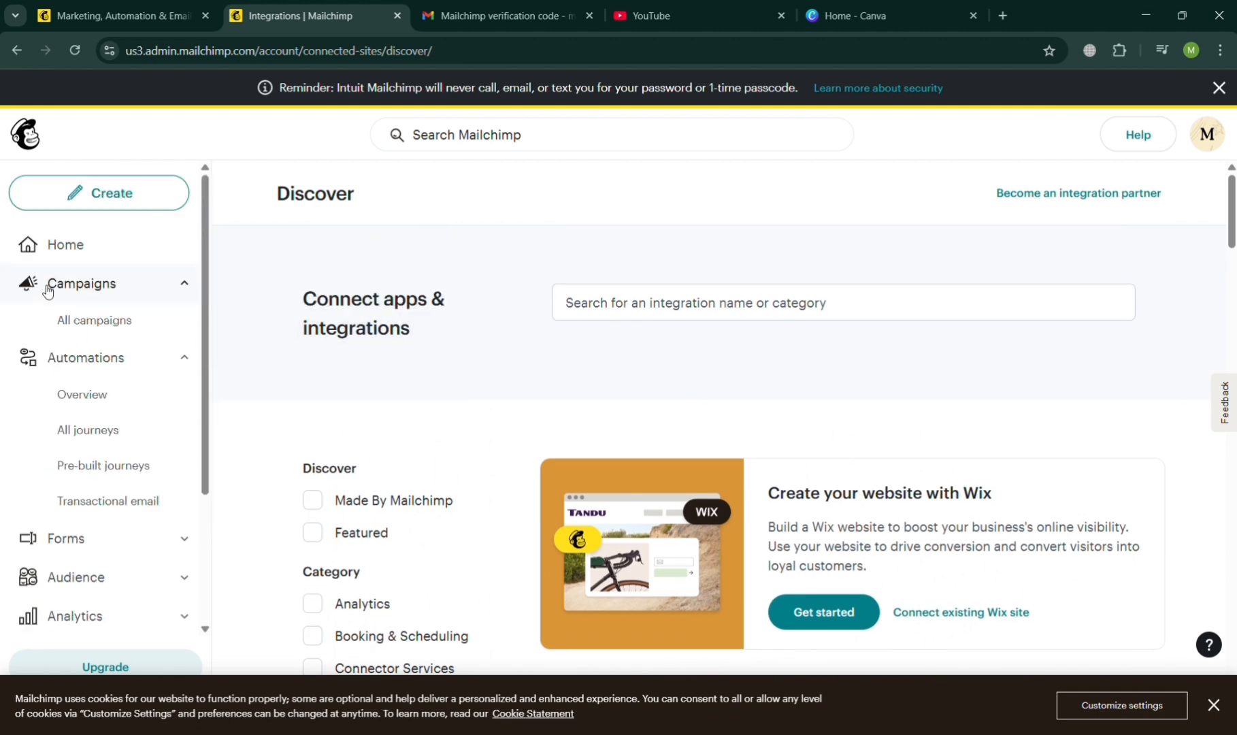
left_click(83, 257)
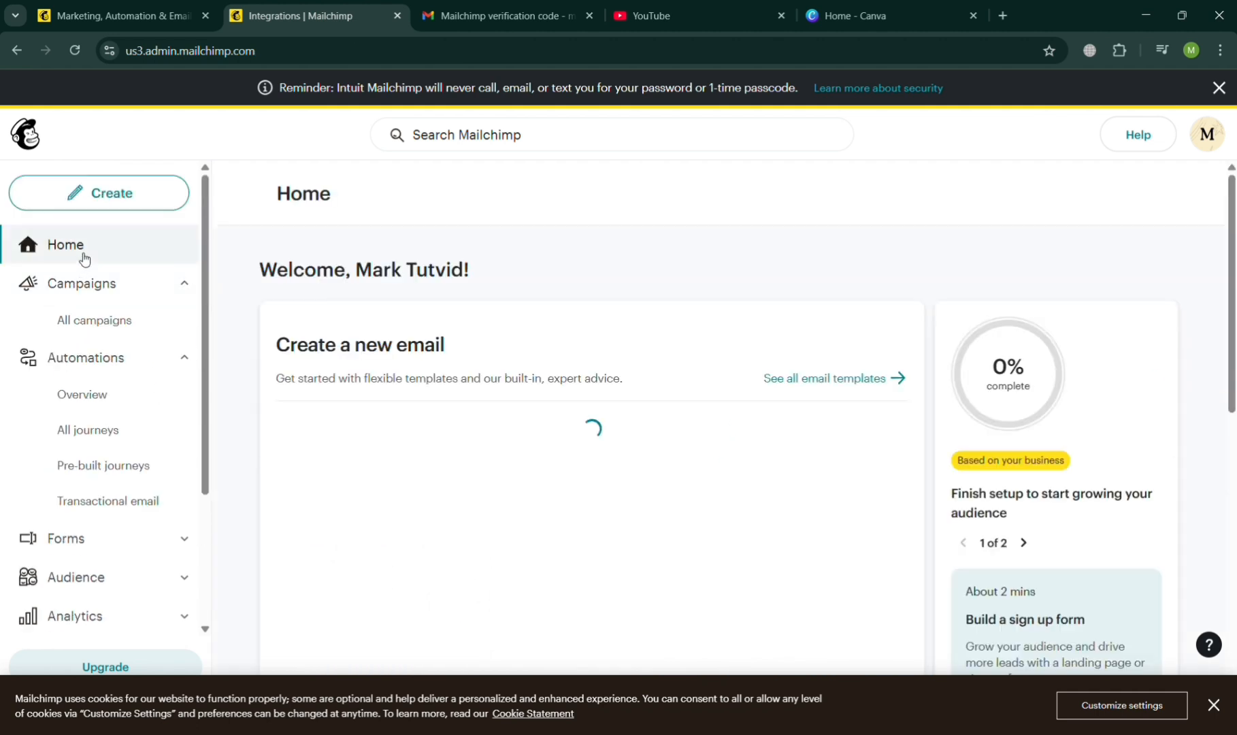
scroll(542, 484, "down", 3)
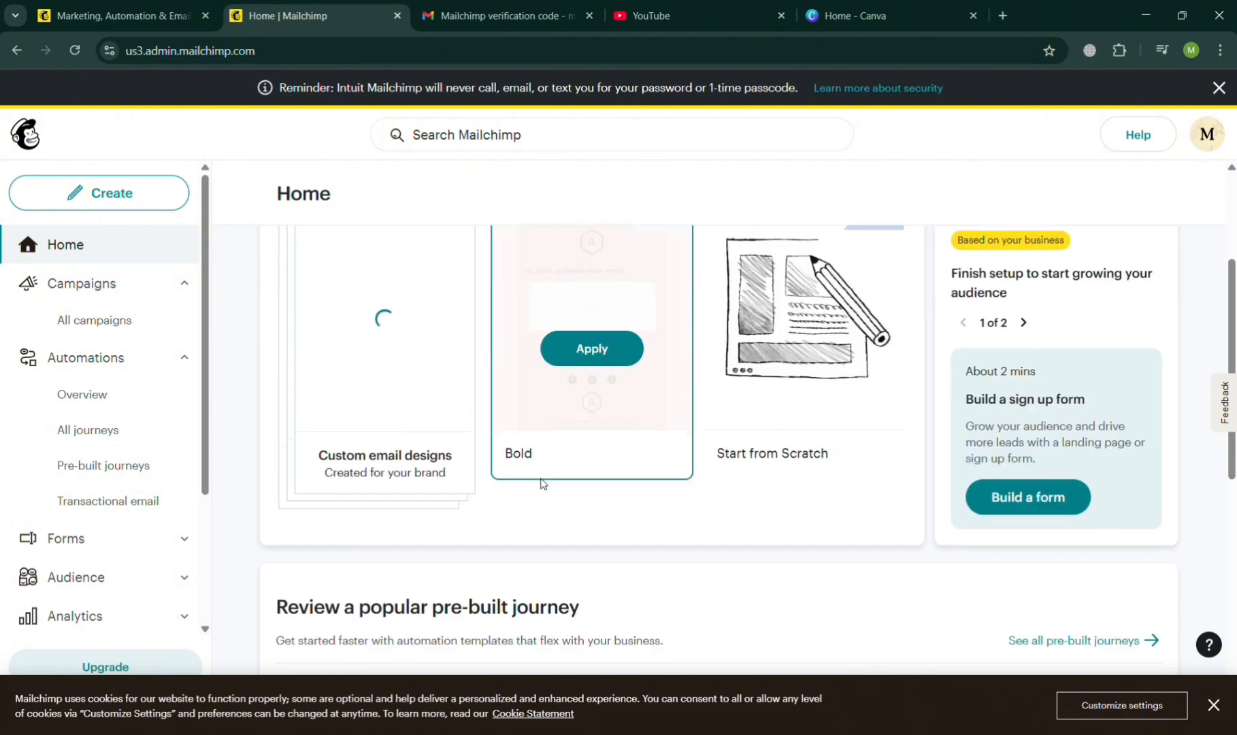
scroll(814, 538, "up", 2)
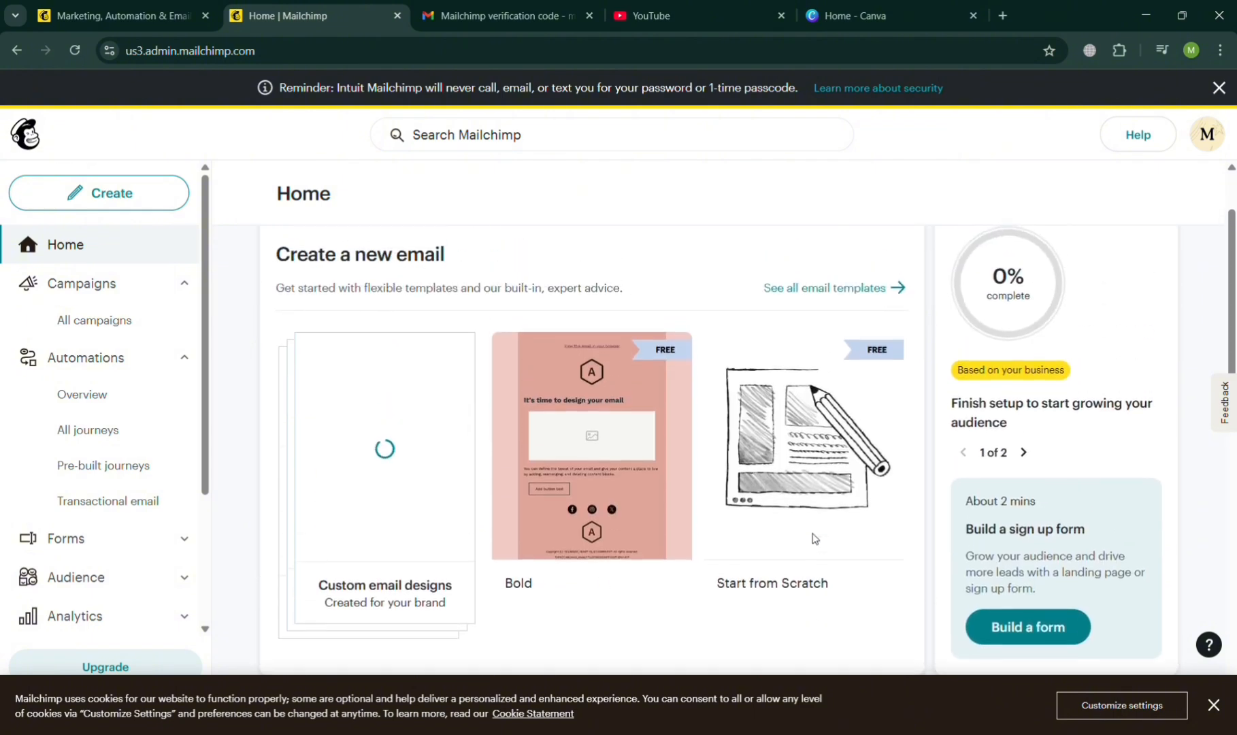
scroll(814, 539, "down", 3)
scroll(814, 539, "up", 3)
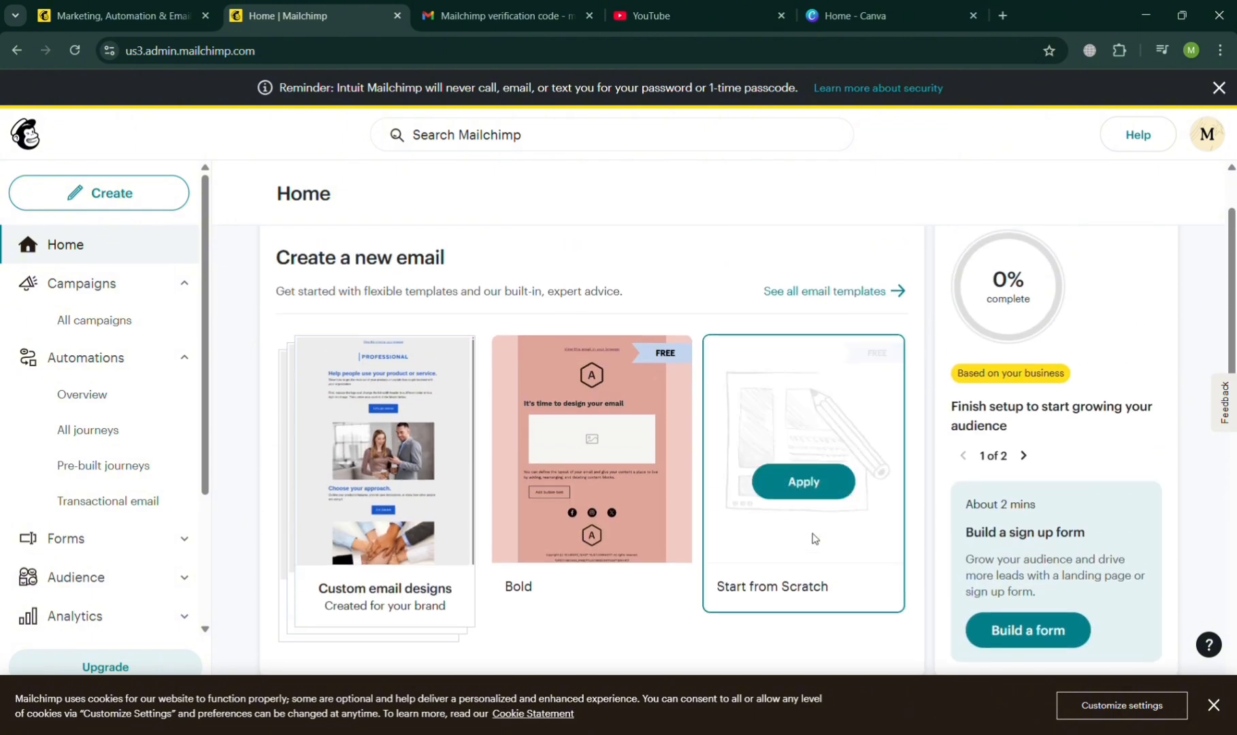
left_click(824, 482)
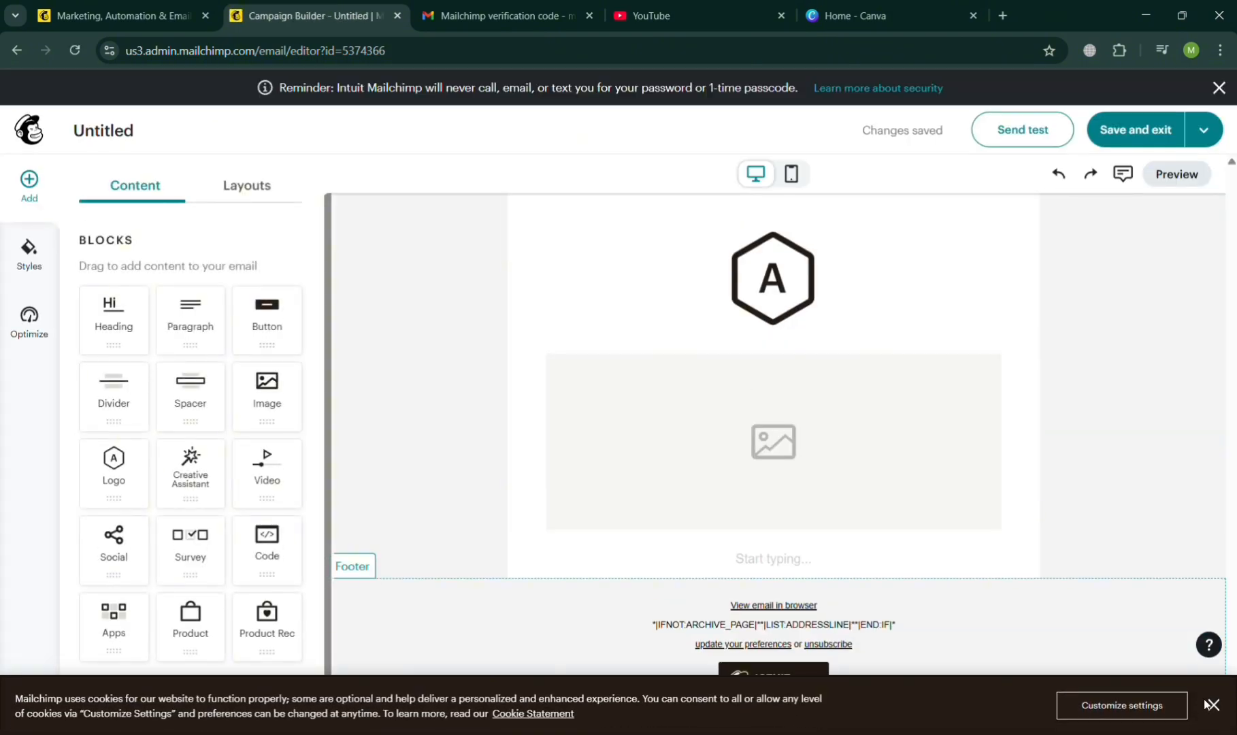
left_click(1210, 705)
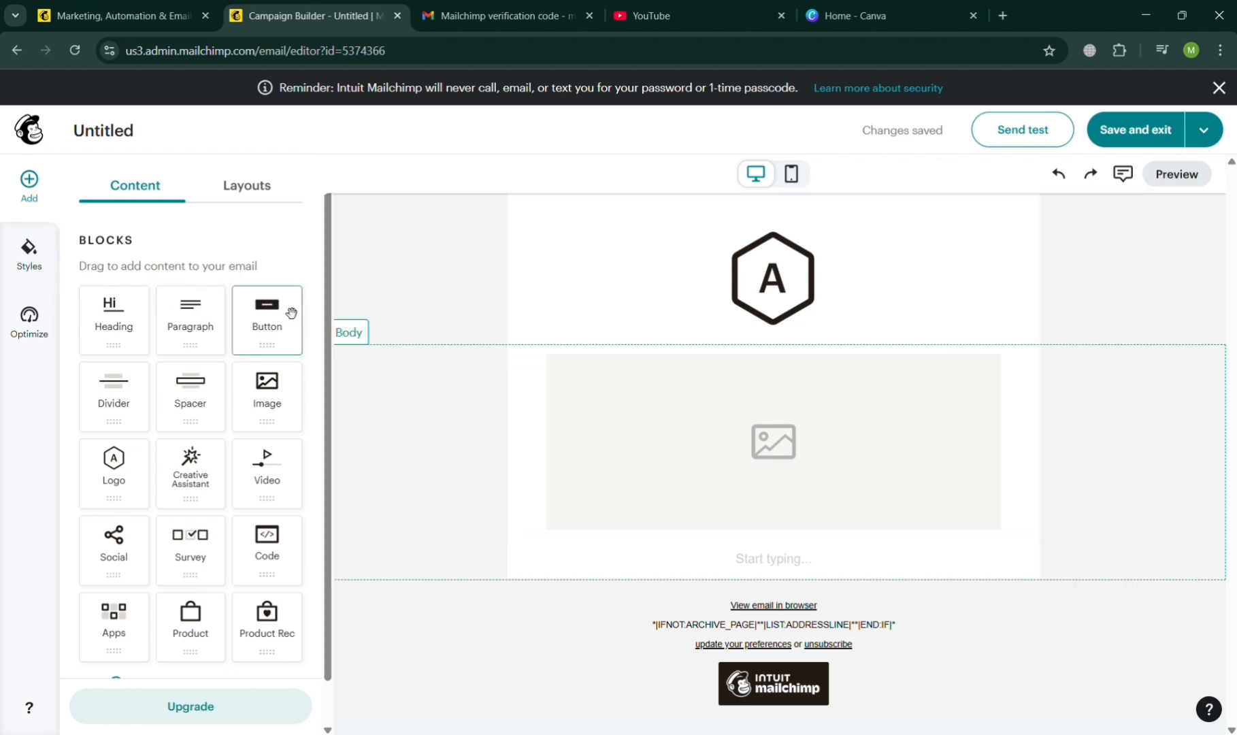
Add a heading block between the logo and the image placeholder, with the text "My Sample Email".
left_click_drag(108, 338, 735, 363)
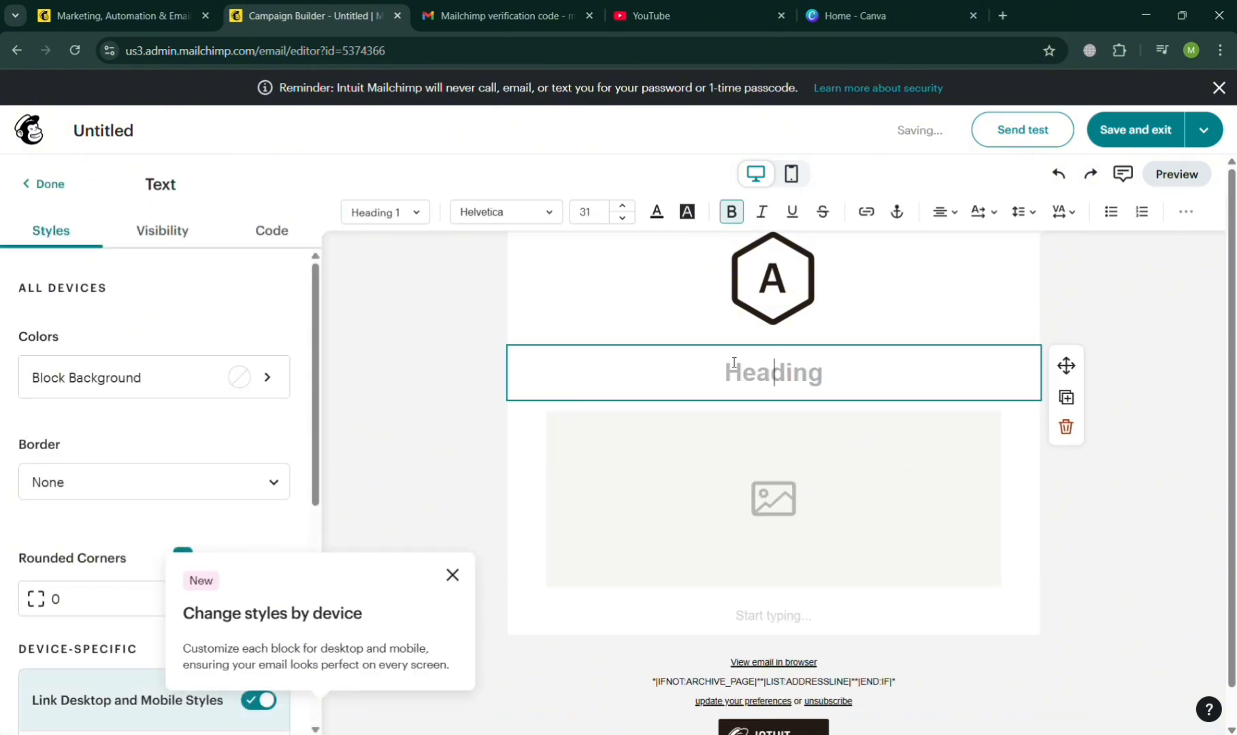
type("My ")
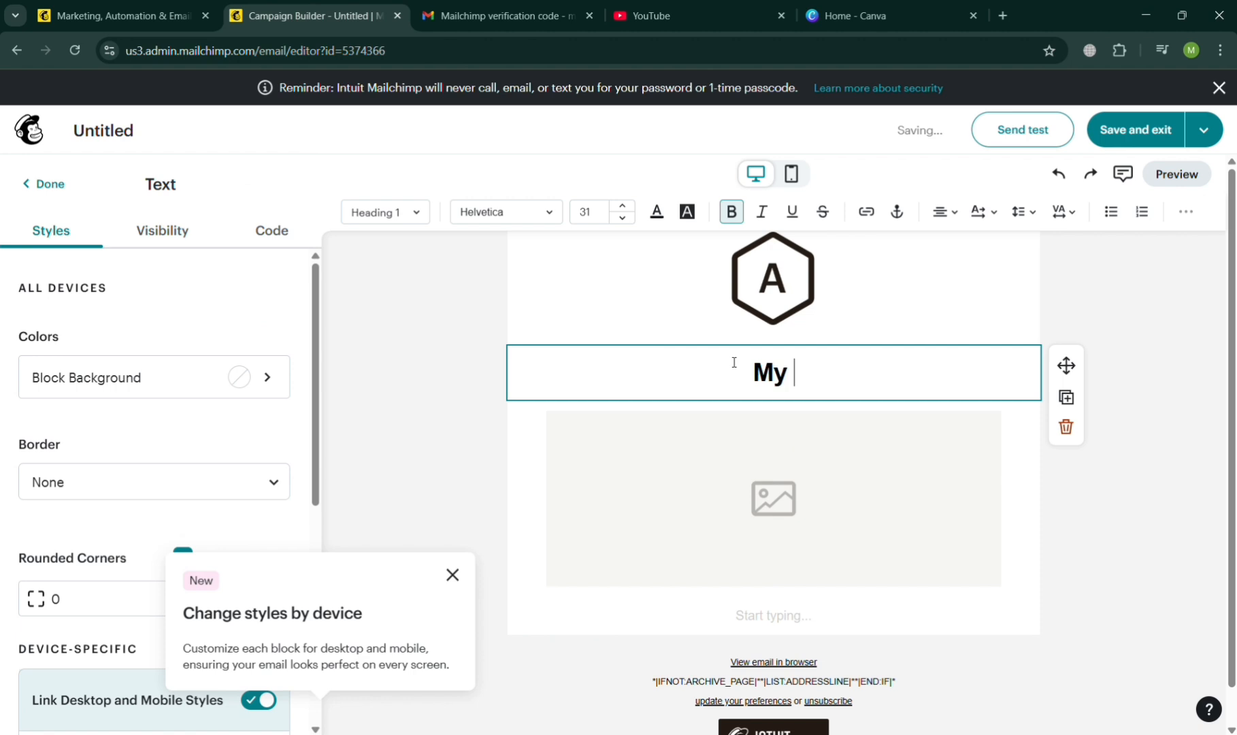
type("Sample E")
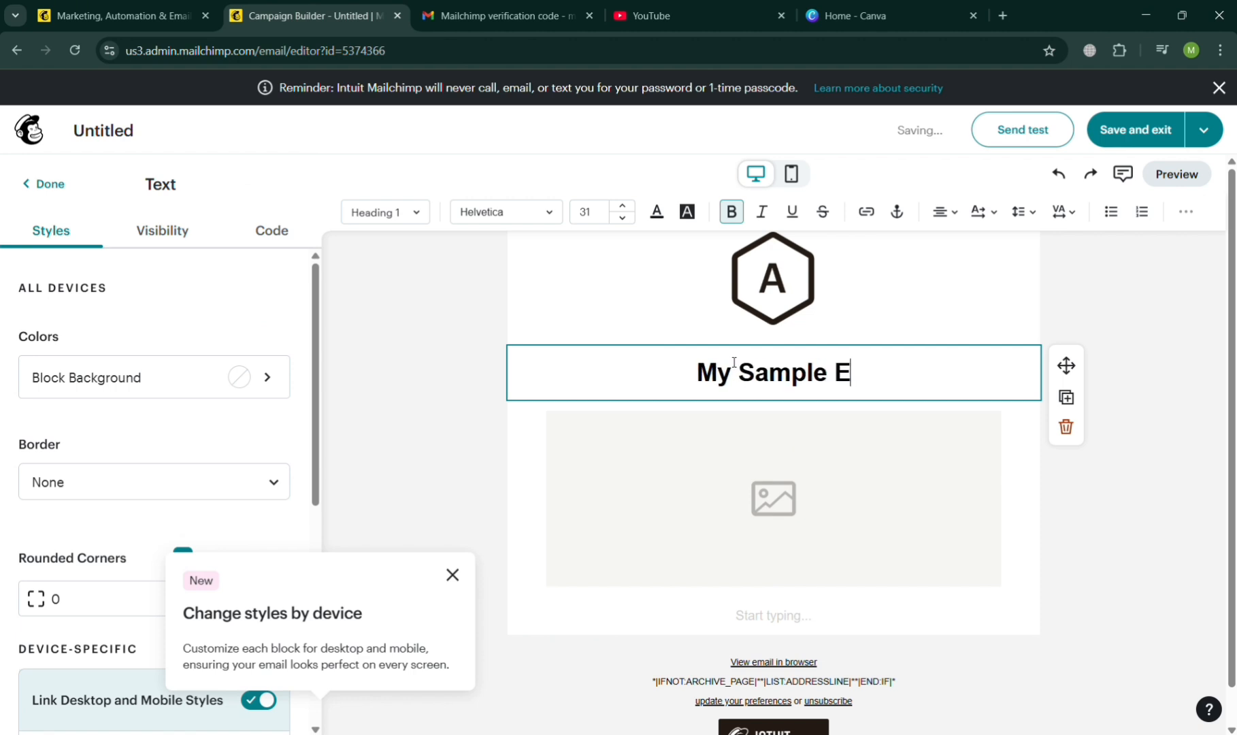
type("mail")
Open the image library for the email's image placeholder and view its My products and Instagram sources.
left_click(740, 486)
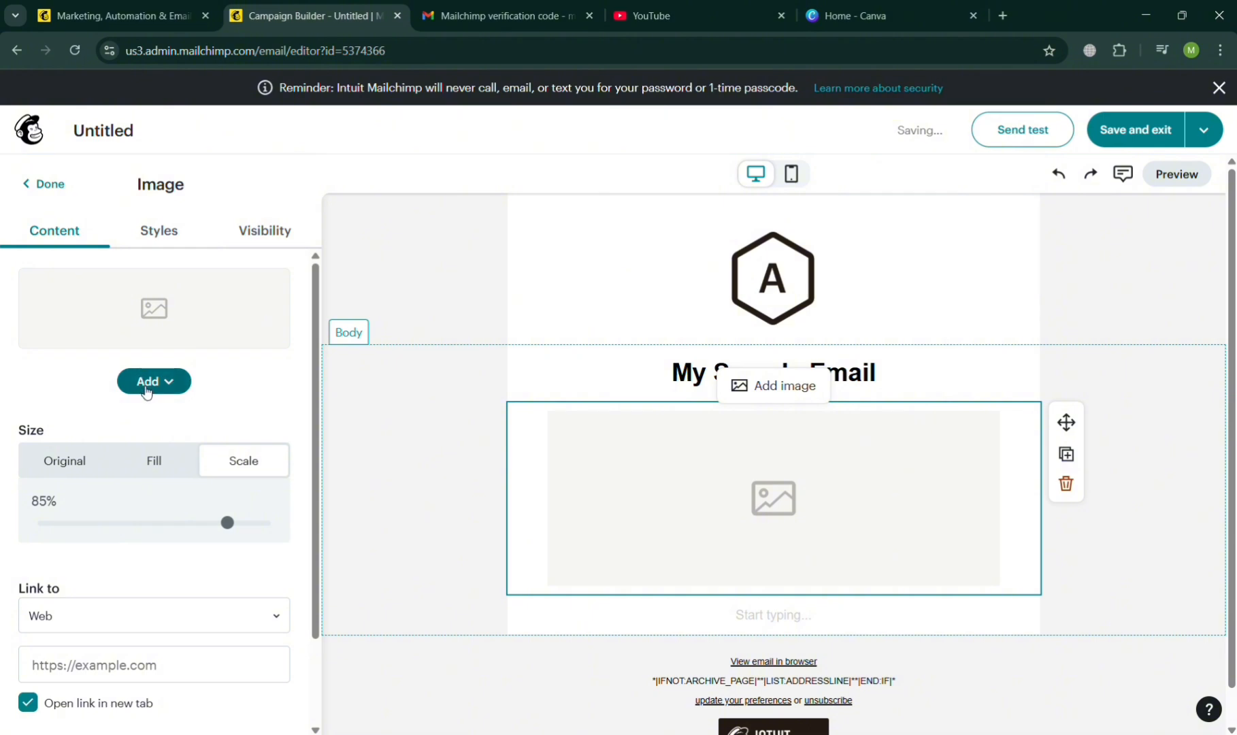
left_click(145, 385)
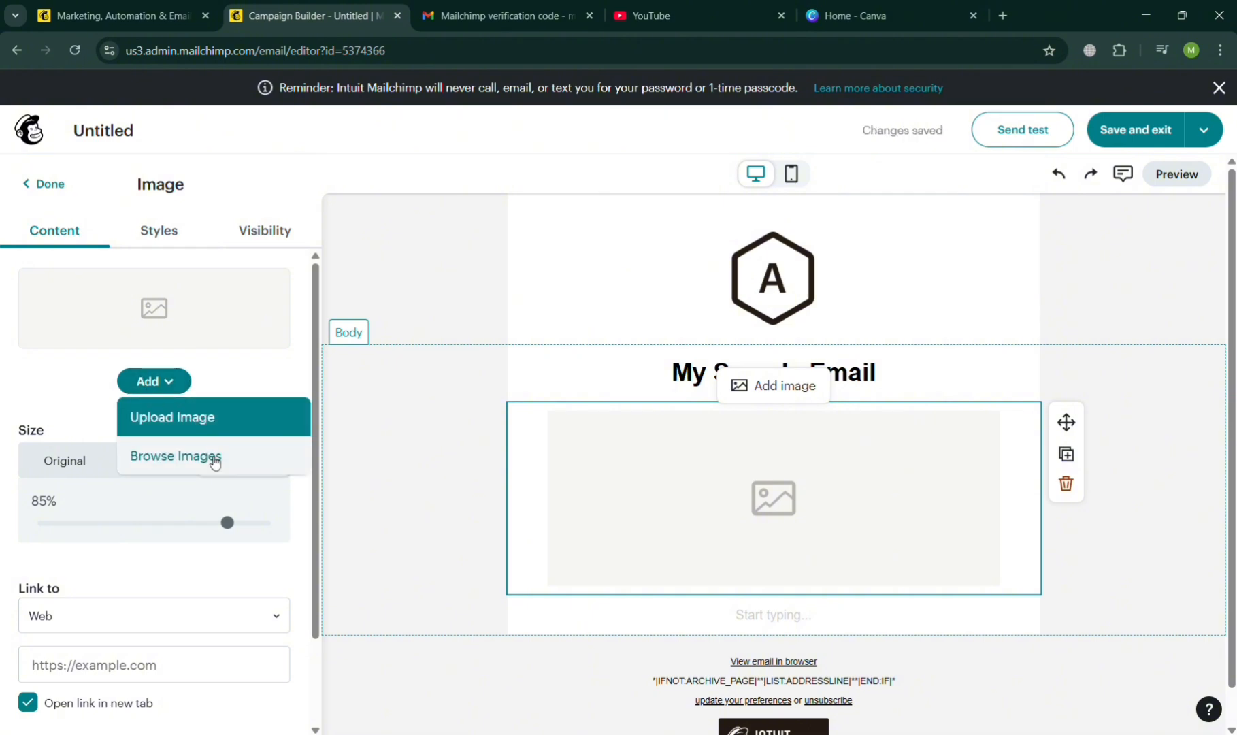
left_click(211, 457)
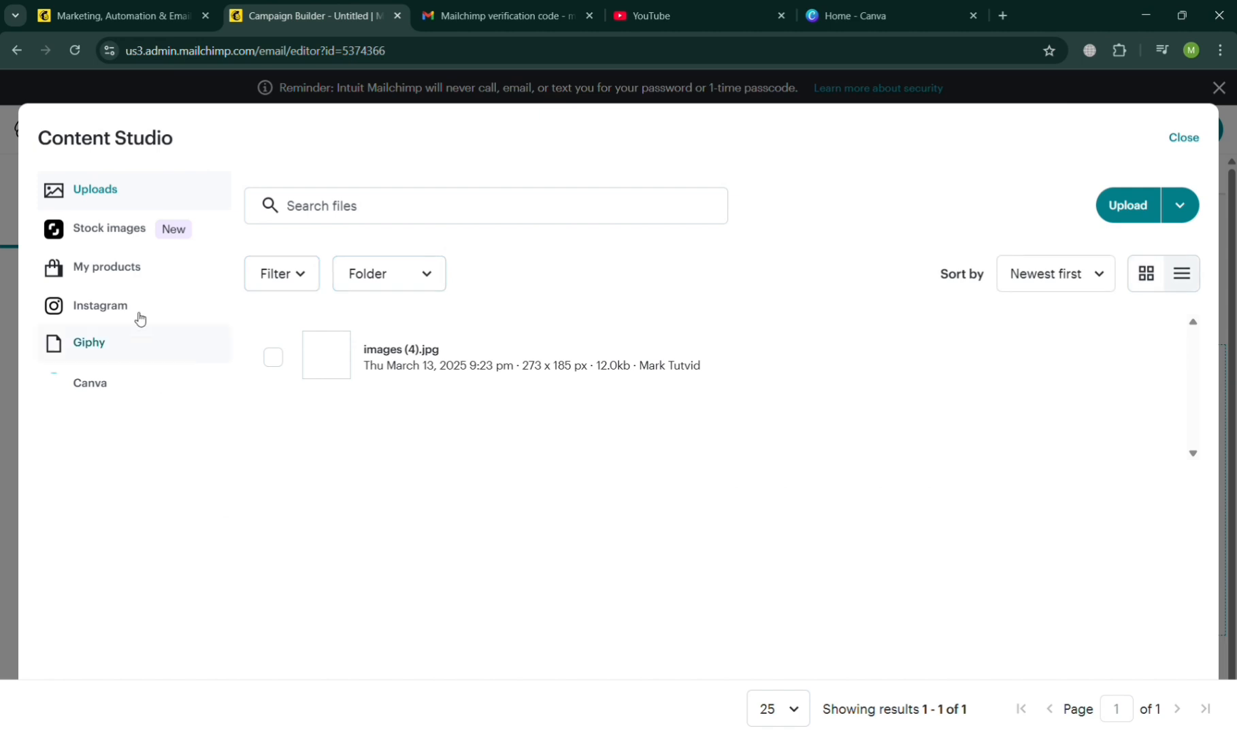
left_click(113, 280)
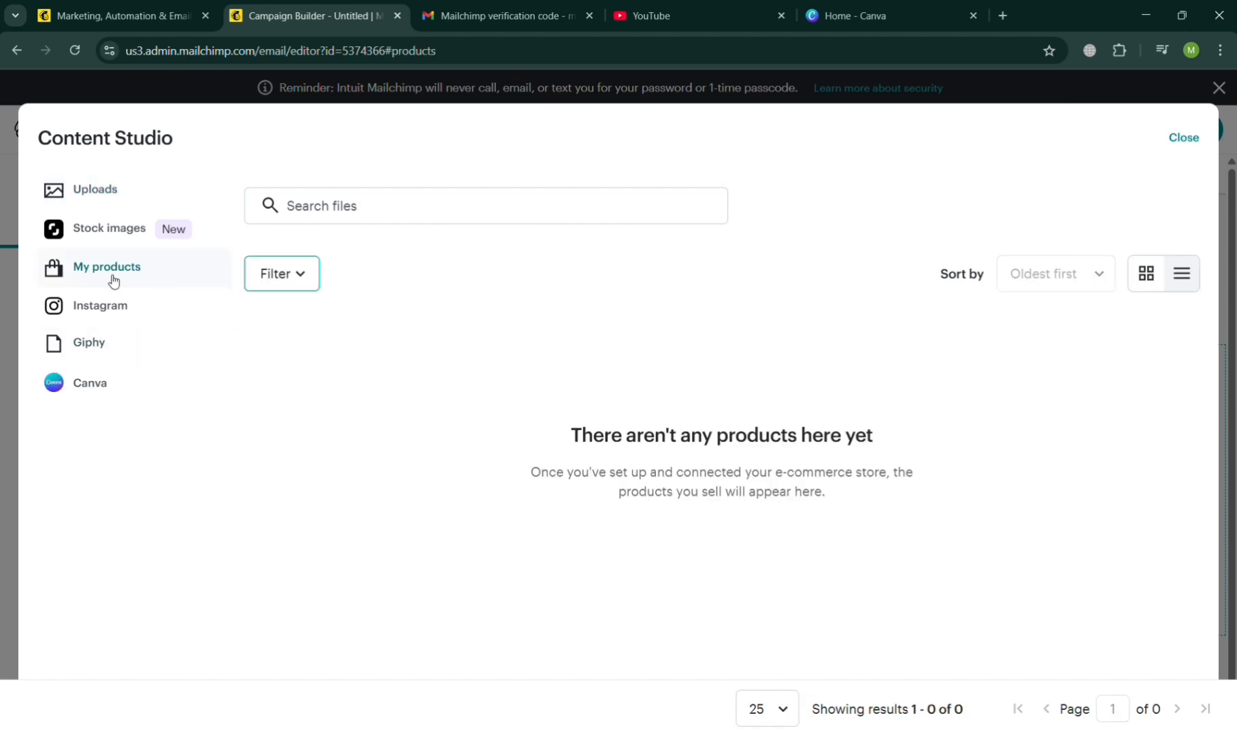
left_click(118, 309)
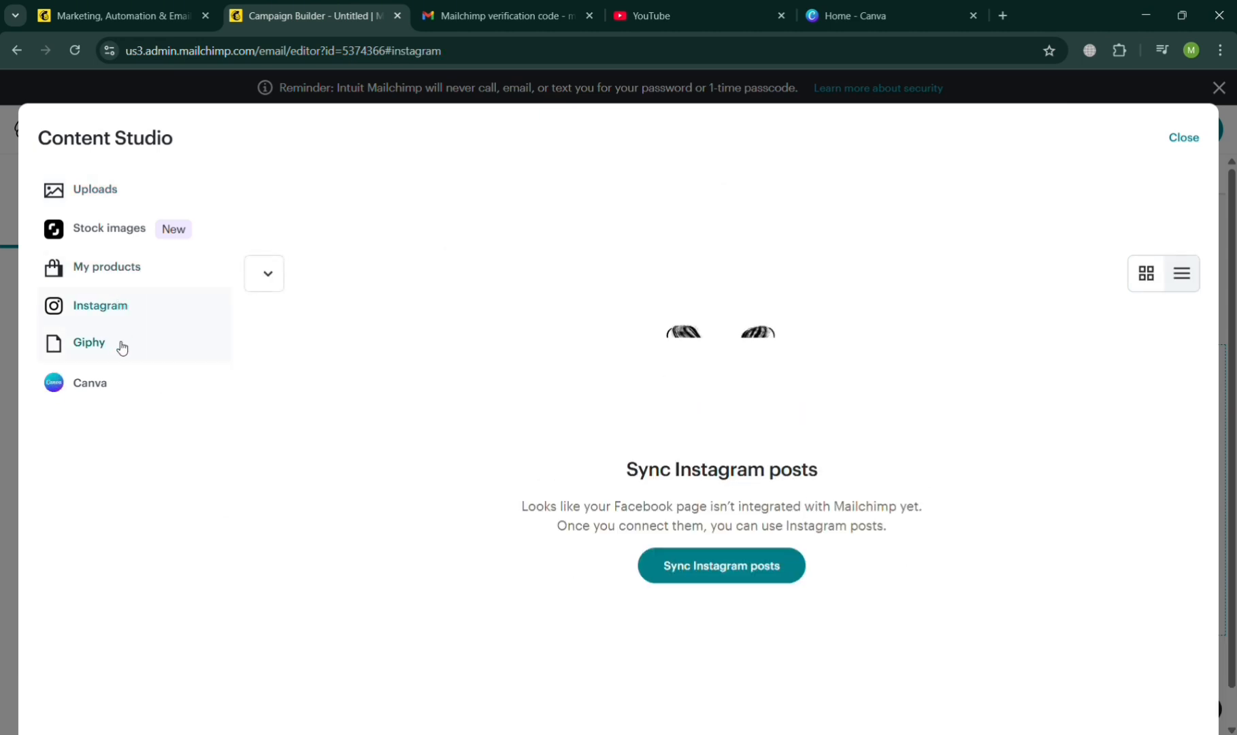
Search the stock images for "Gym" and insert the photo of women exercising with raised arms, accepting the Shutterstock terms.
left_click(100, 228)
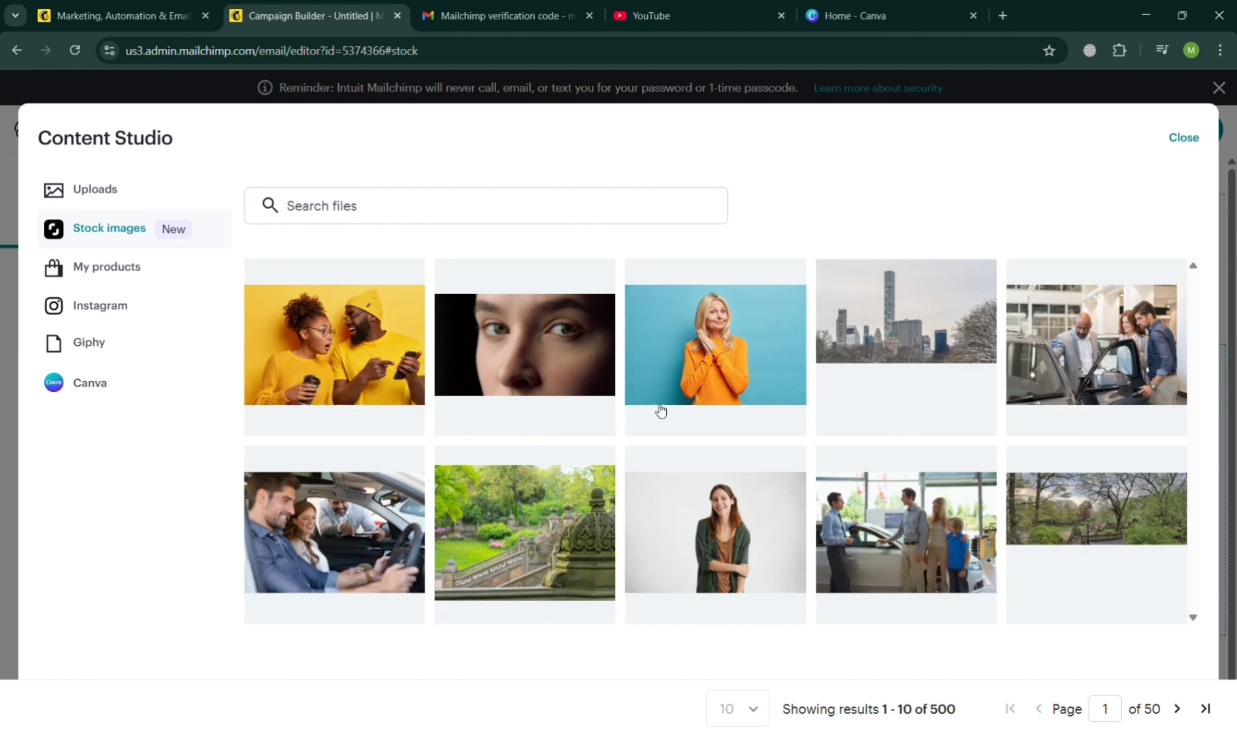
left_click(537, 217)
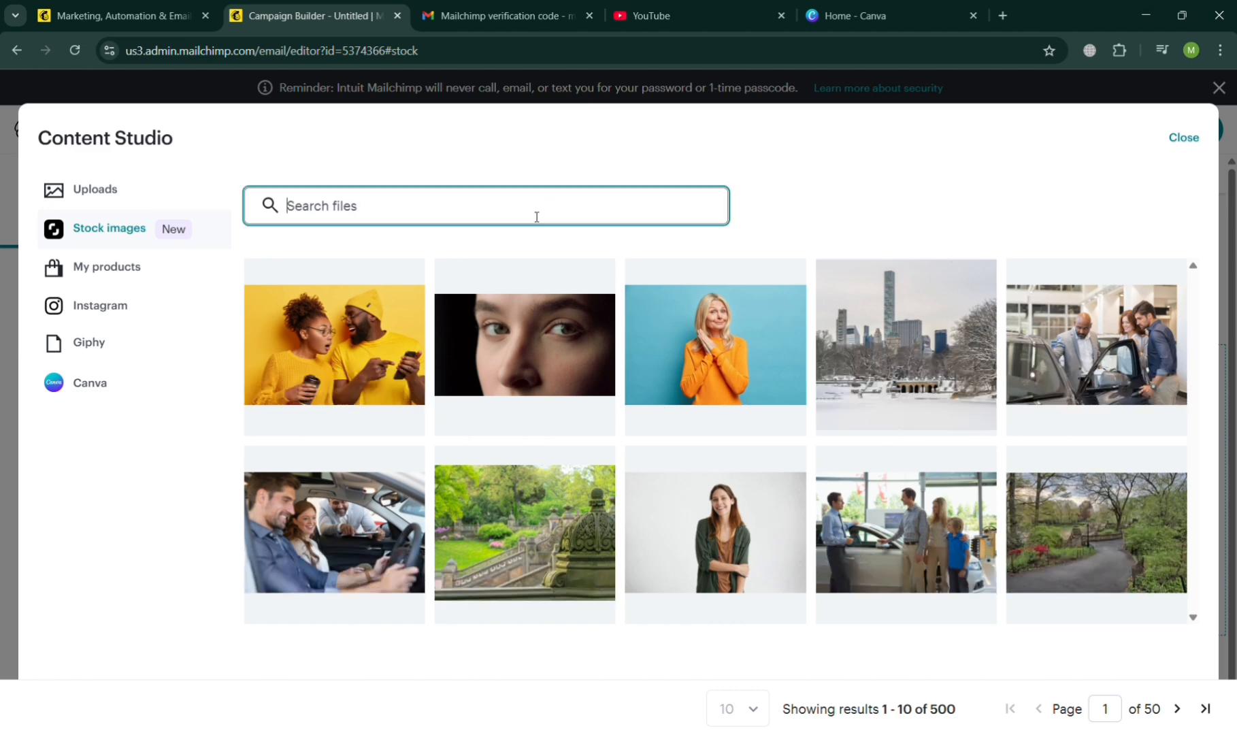
type("Th")
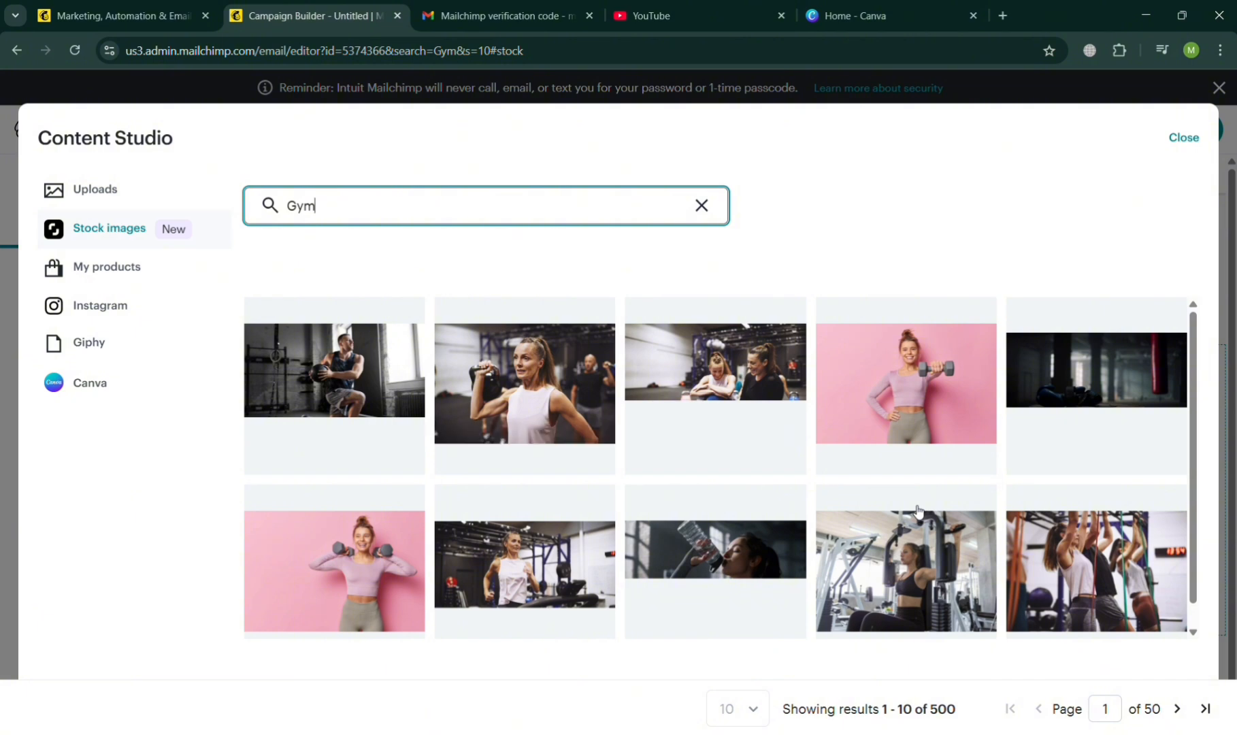
scroll(918, 512, "down", 1)
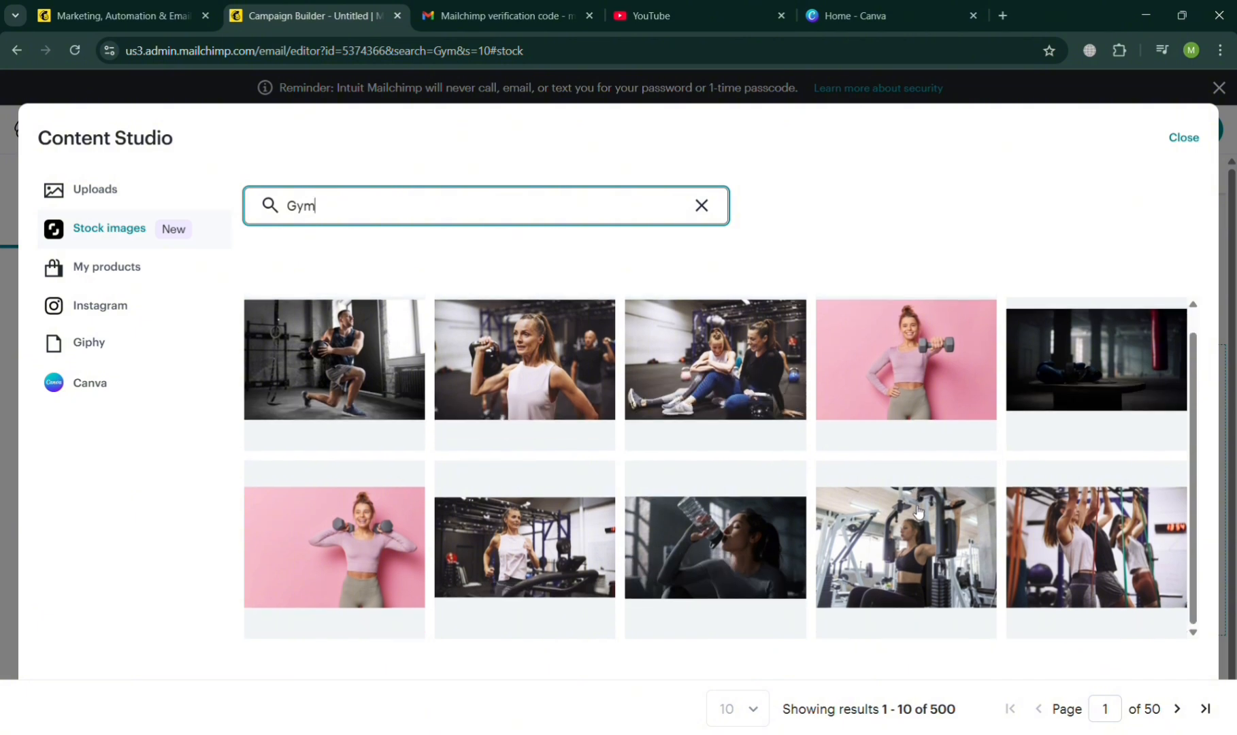
scroll(918, 511, "up", 1)
left_click(1092, 573)
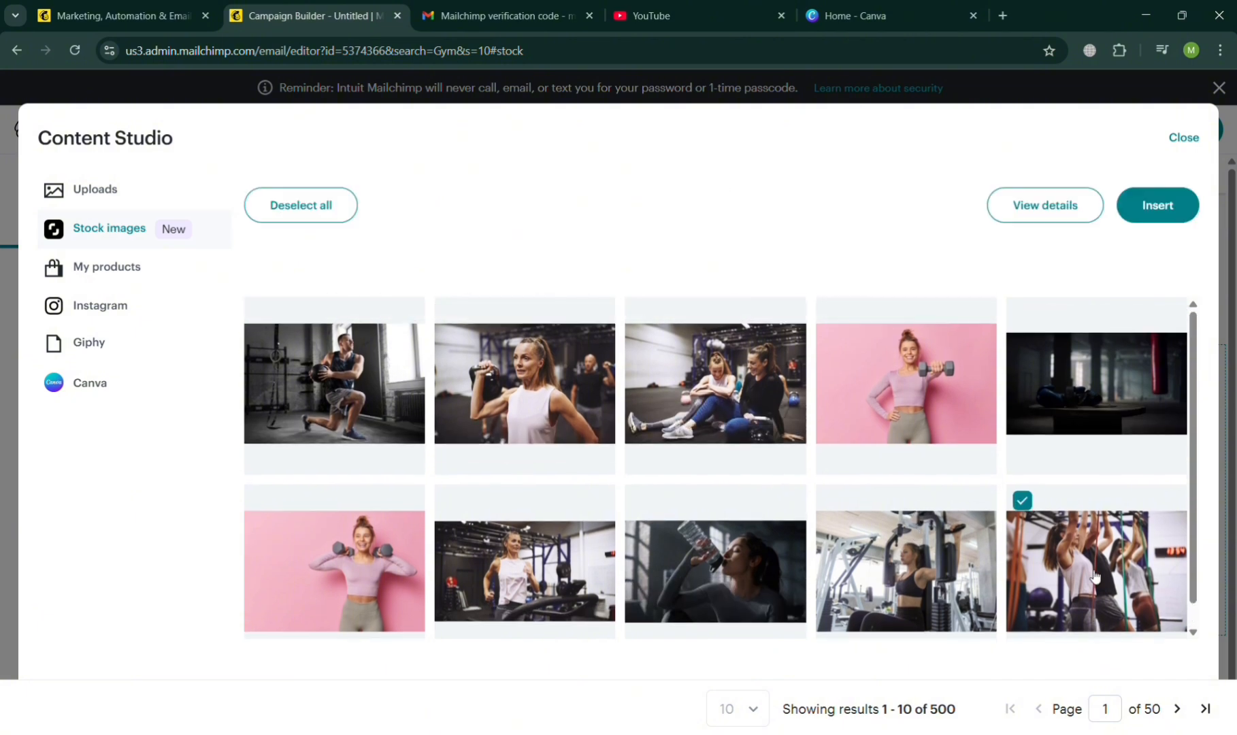
left_click(1153, 219)
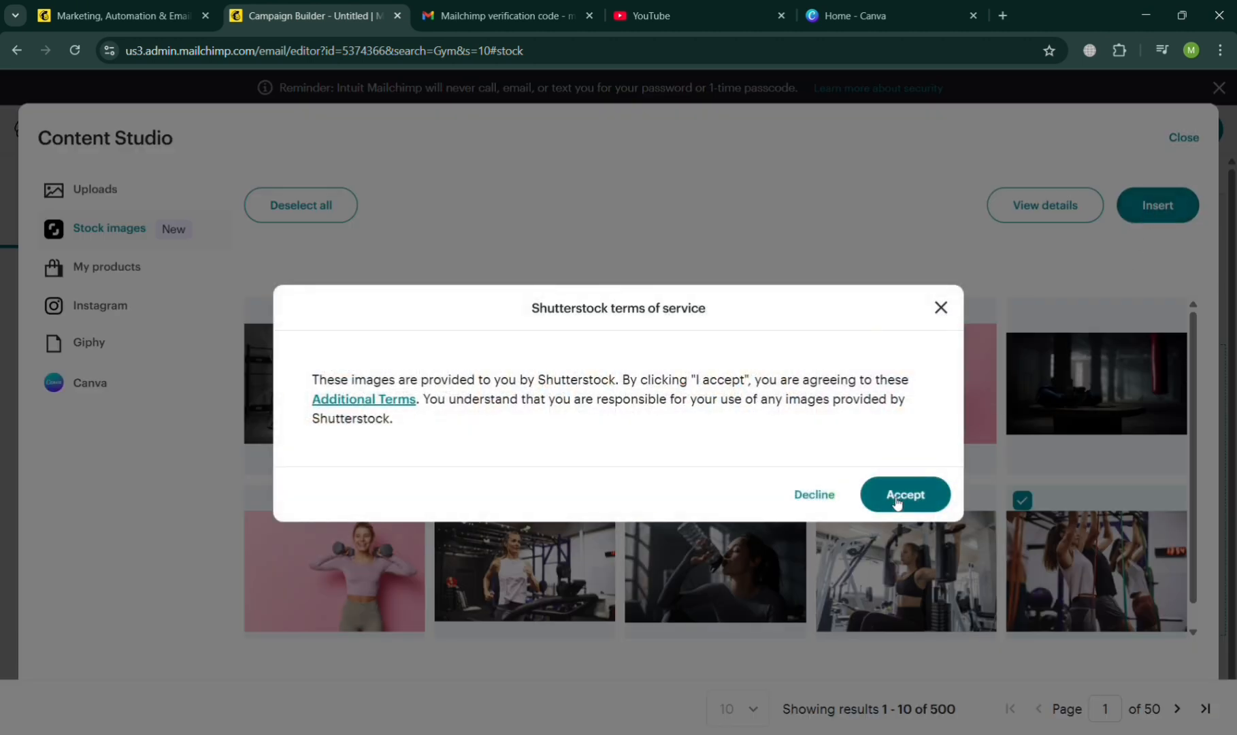
left_click(897, 501)
left_click(897, 500)
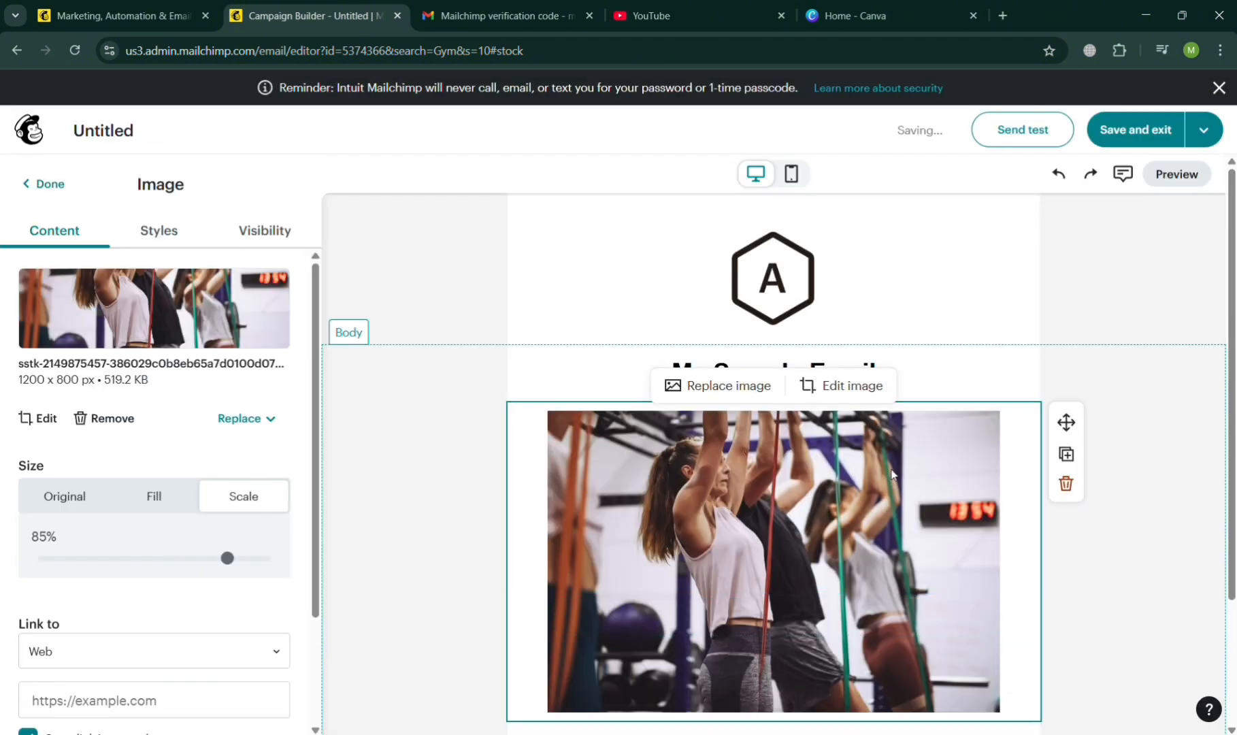
Fill the text block below the image with "BE FIT AND HEALTHY WITH US".
left_click(956, 392)
triple_click(956, 393)
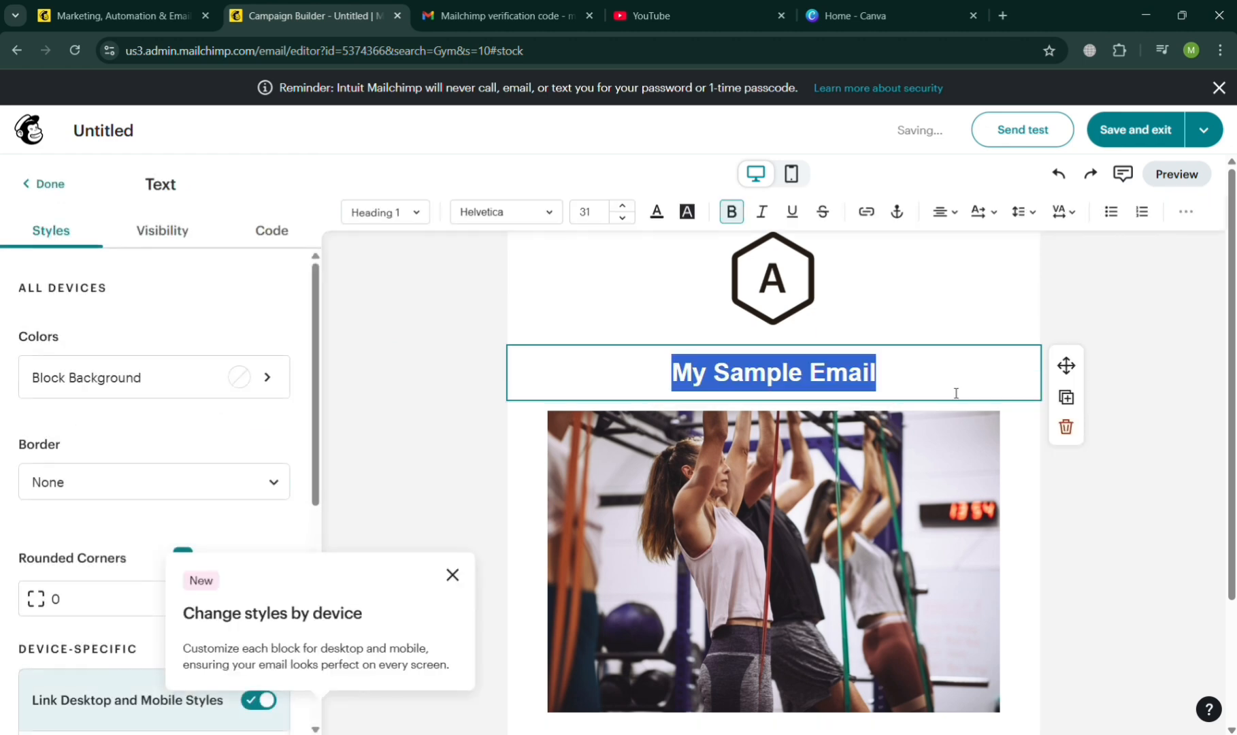
left_click(906, 497)
scroll(905, 497, "down", 2)
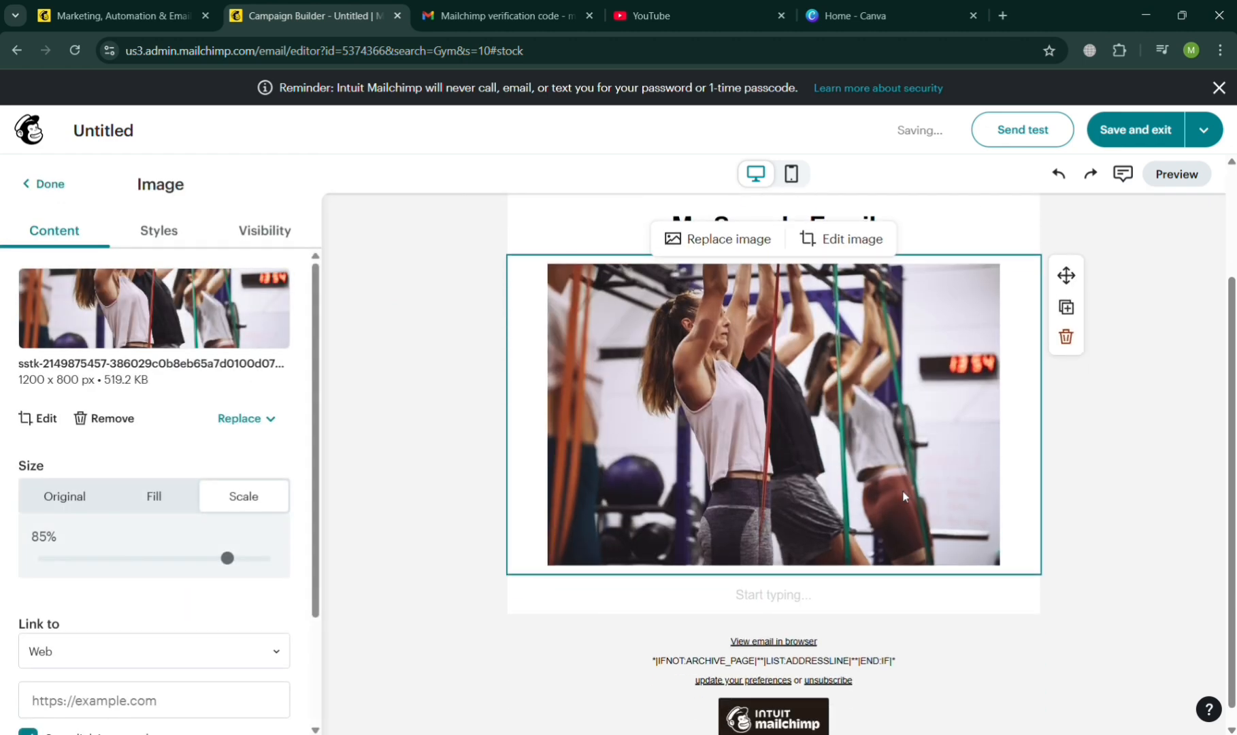
left_click(796, 594)
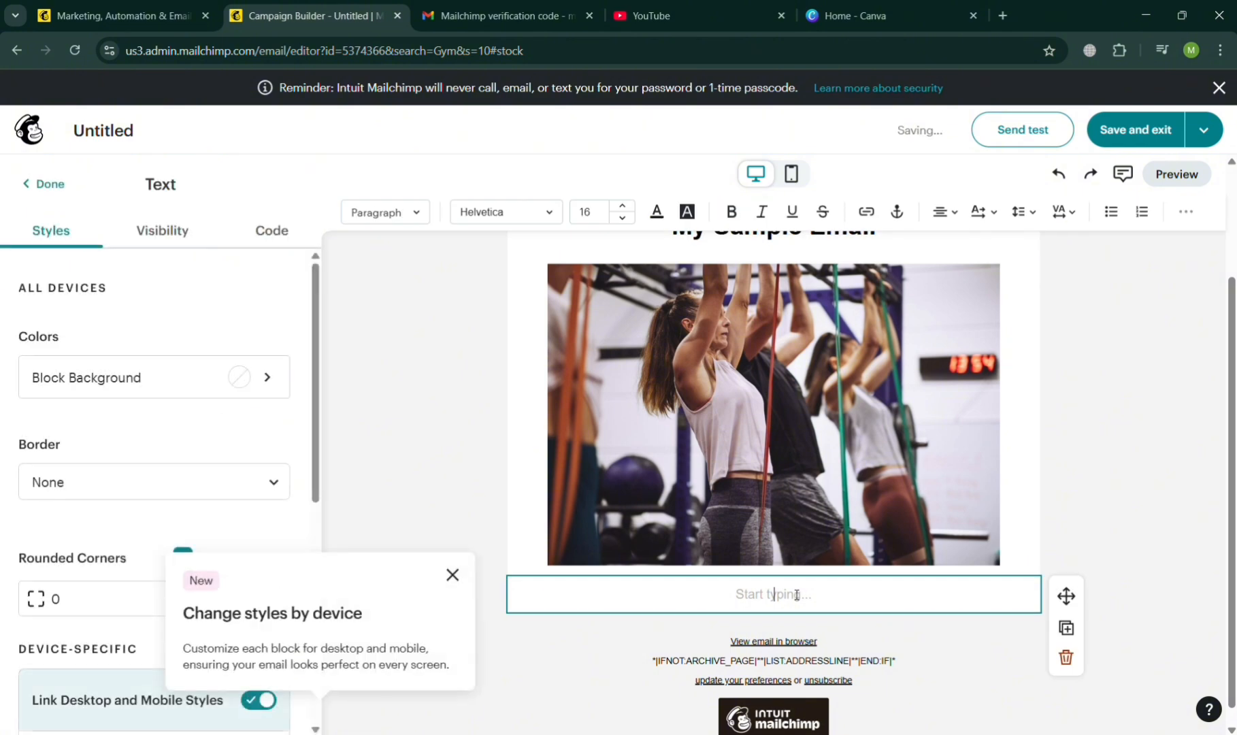
type("BE FIT AND HEALTHY")
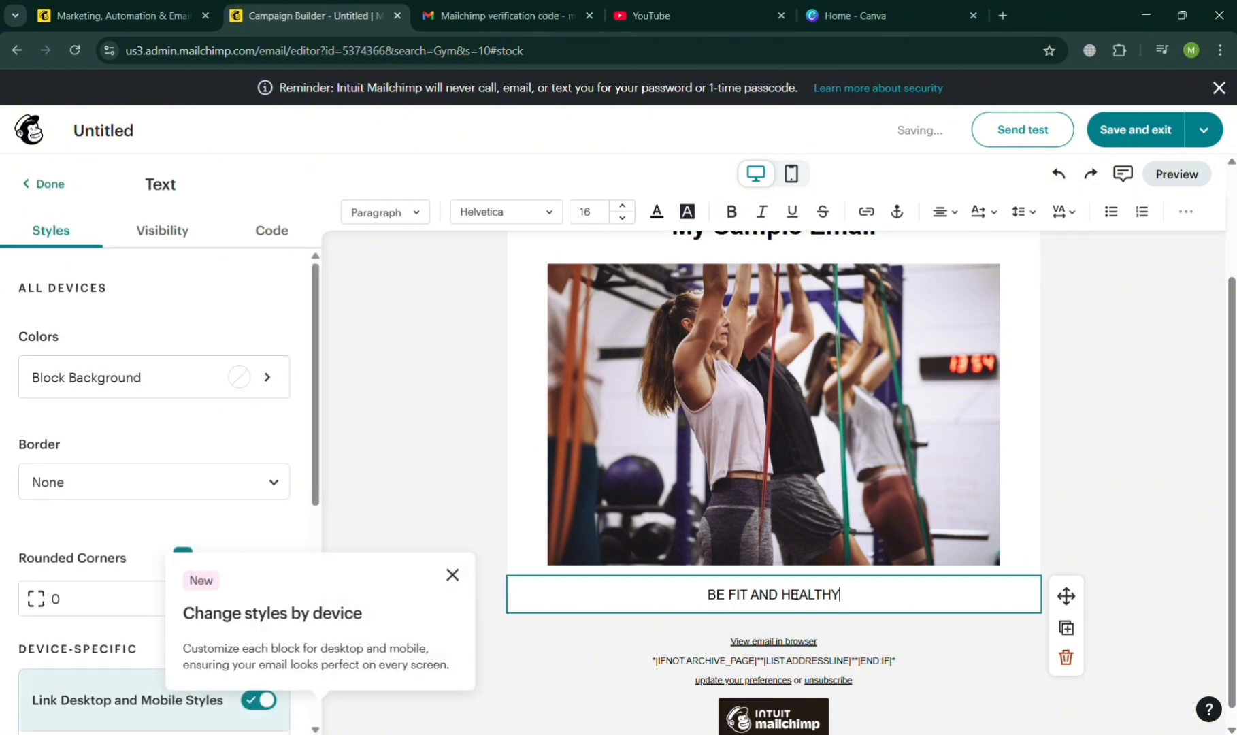
type(" WITH US")
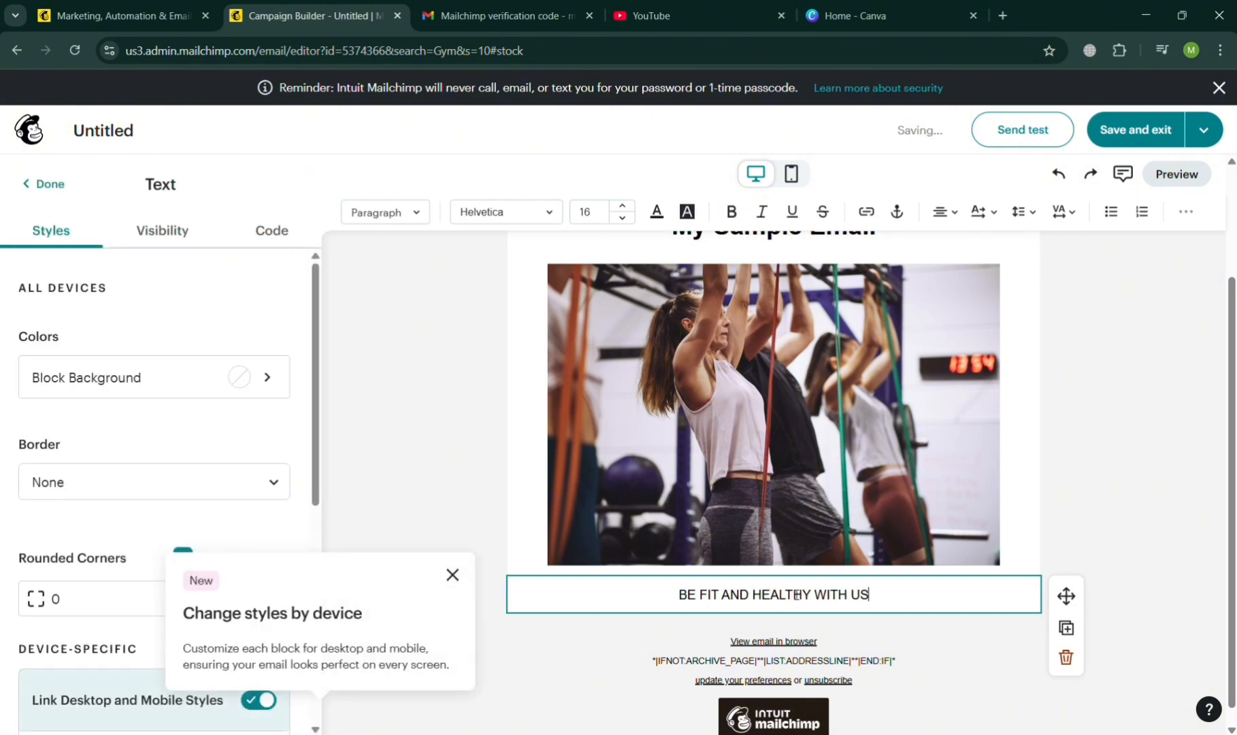
left_click(1107, 435)
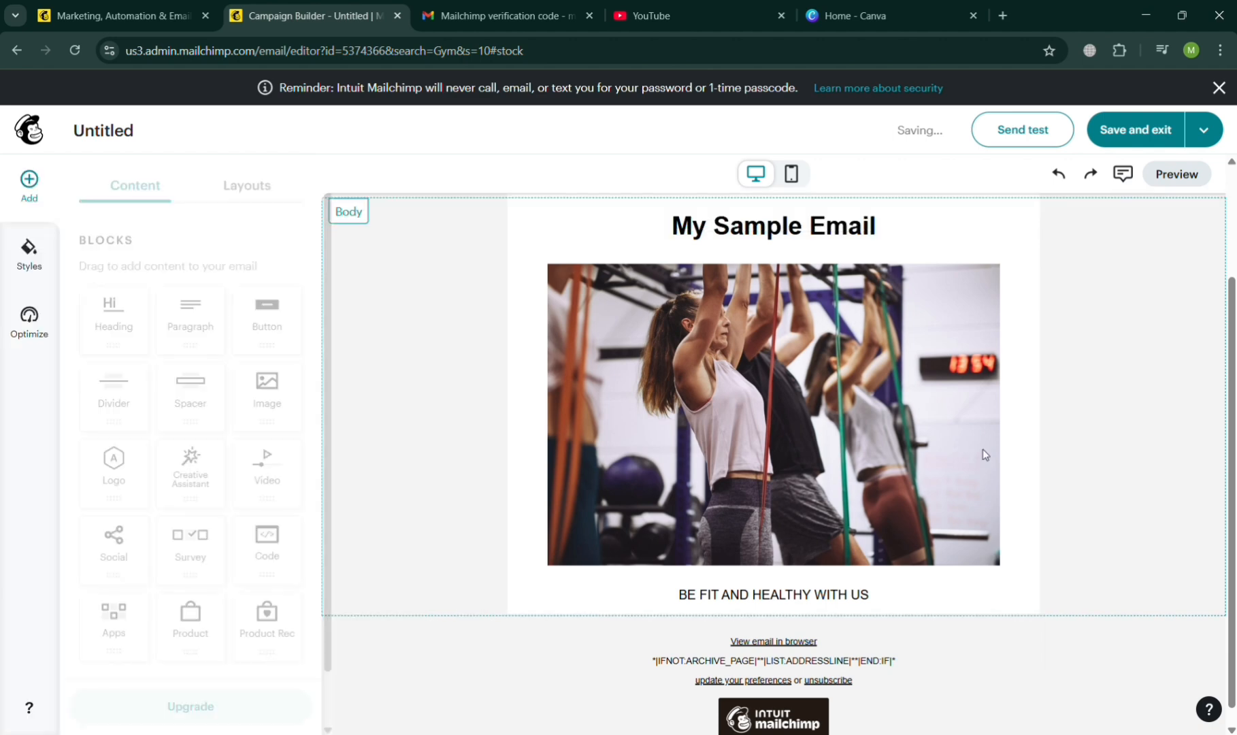
Add an empty paragraph block beside the tagline under the image and give it a dark yellow background.
mouse_move(179, 333)
left_mouse_down()
mouse_move(618, 624)
mouse_move(688, 643)
left_mouse_up()
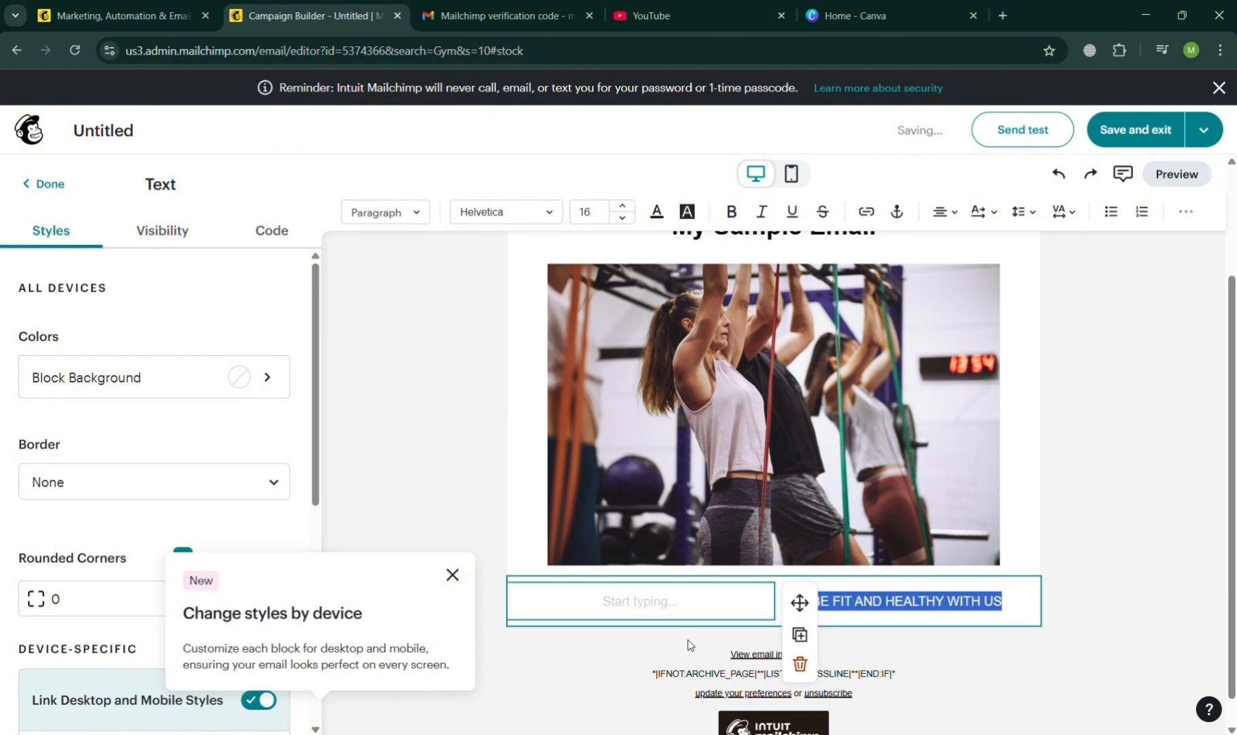
left_click(452, 576)
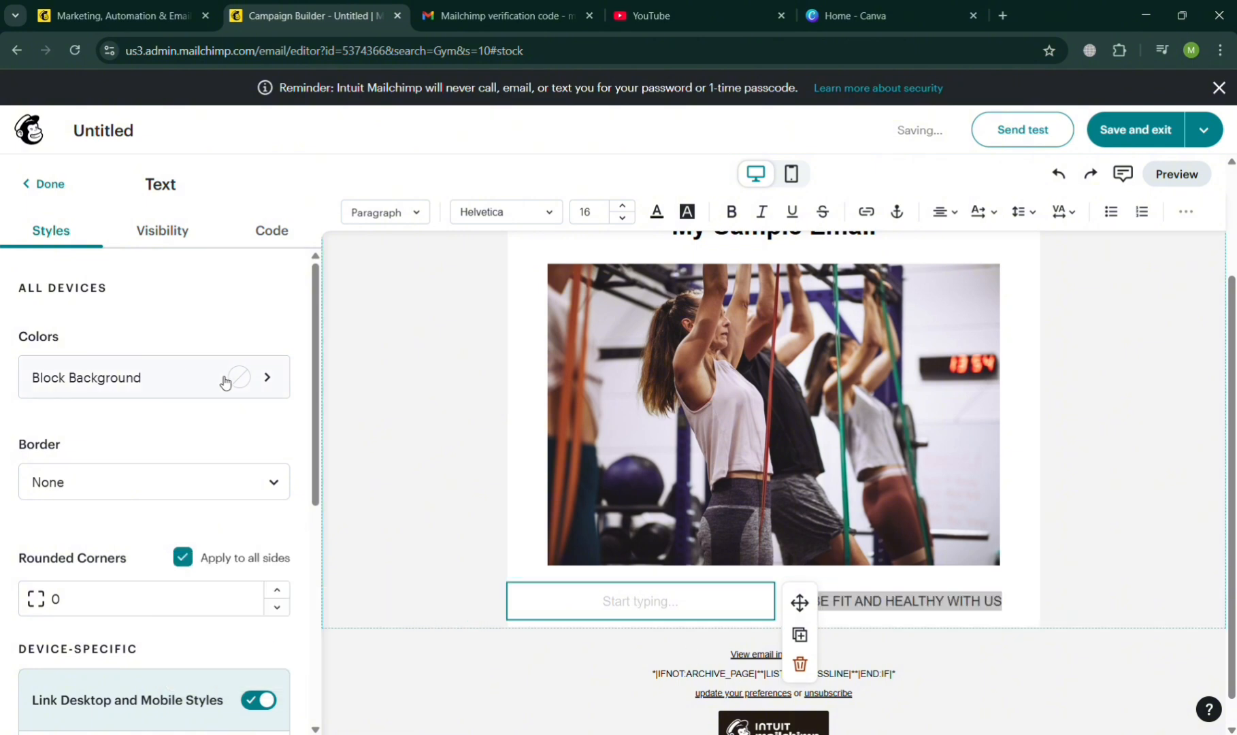
left_click(255, 385)
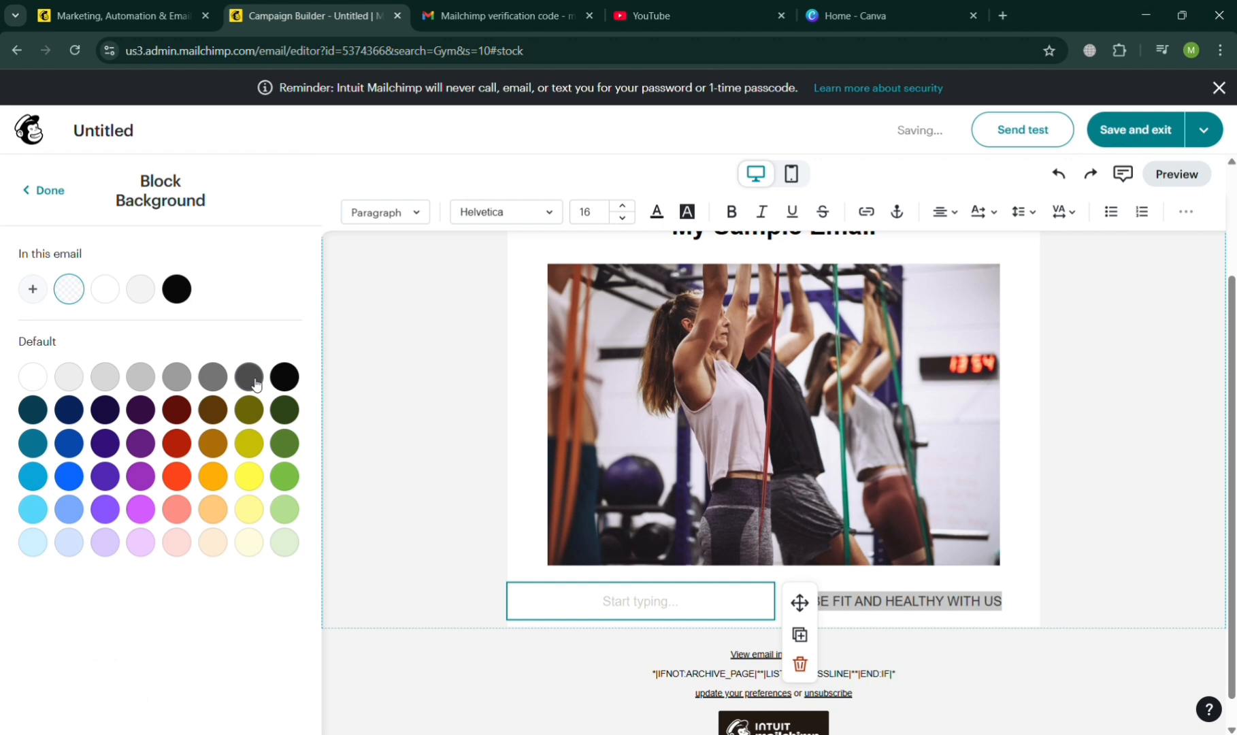
left_click(225, 417)
left_click(249, 443)
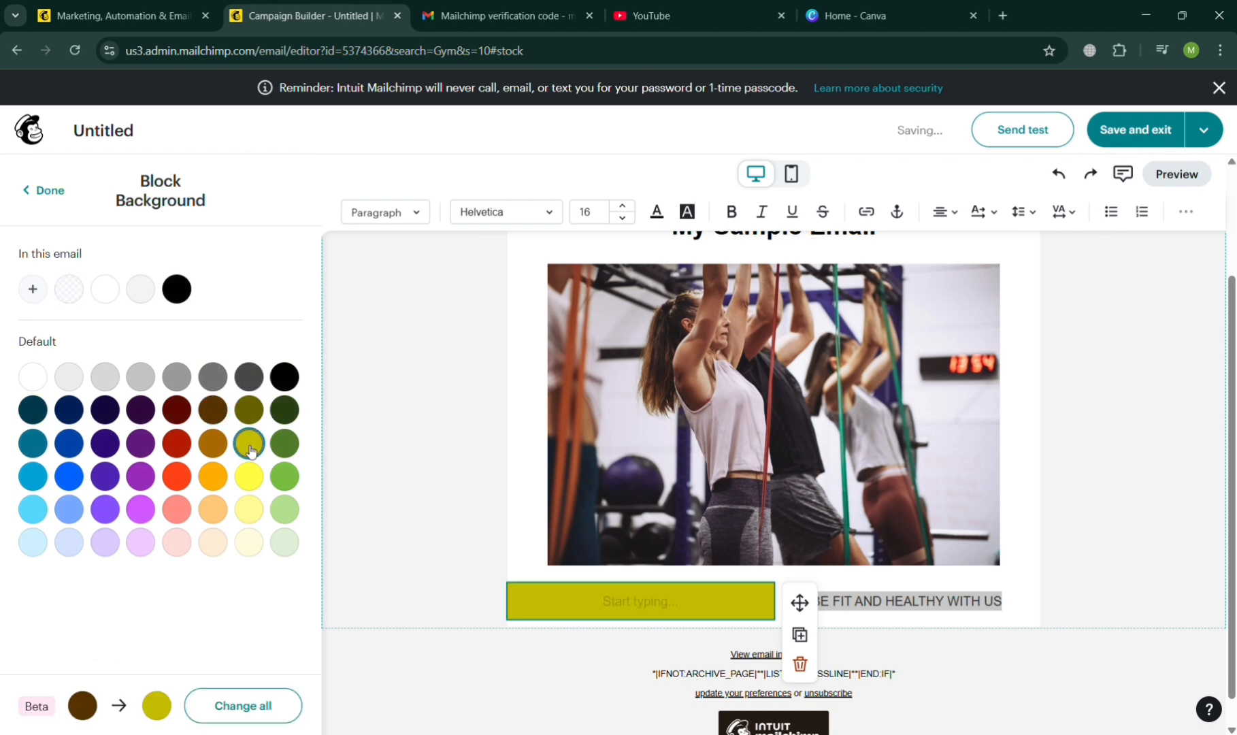
left_click(43, 190)
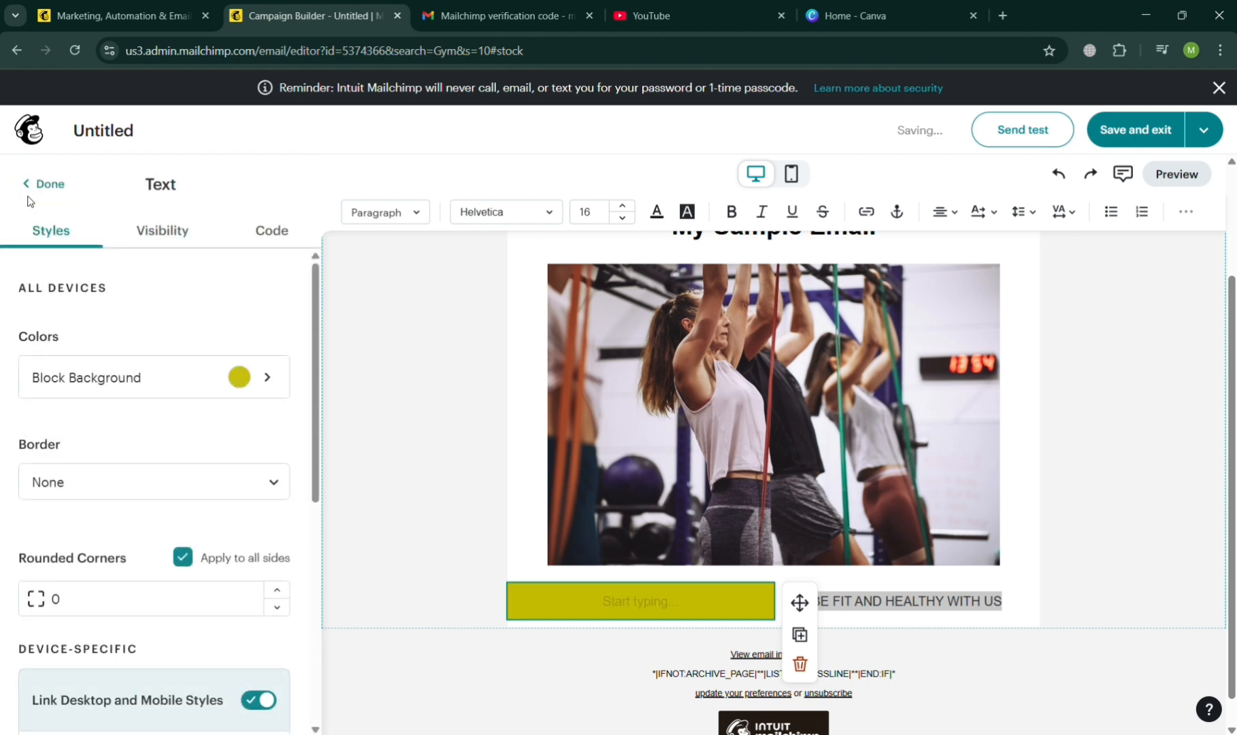
left_click(43, 184)
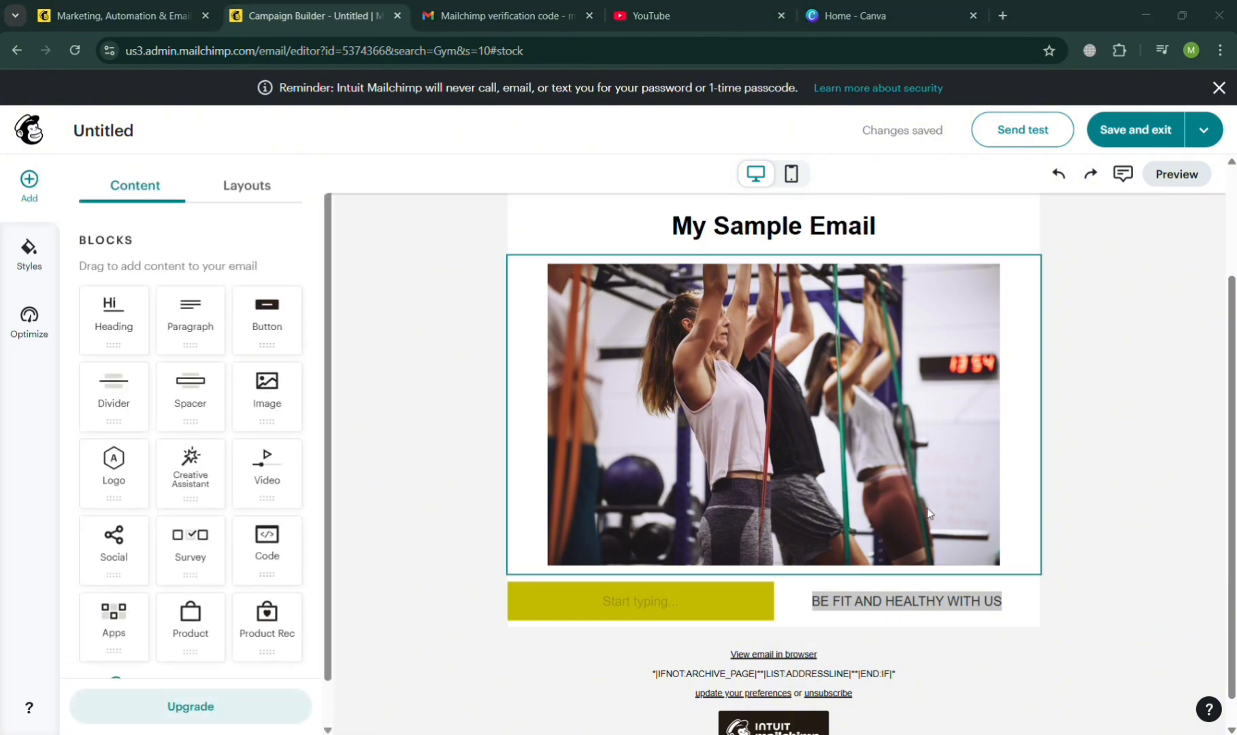
Set the size of the gym image to Fill so it spans the email's full width.
scroll(929, 513, "up", 2)
scroll(929, 513, "down", 2)
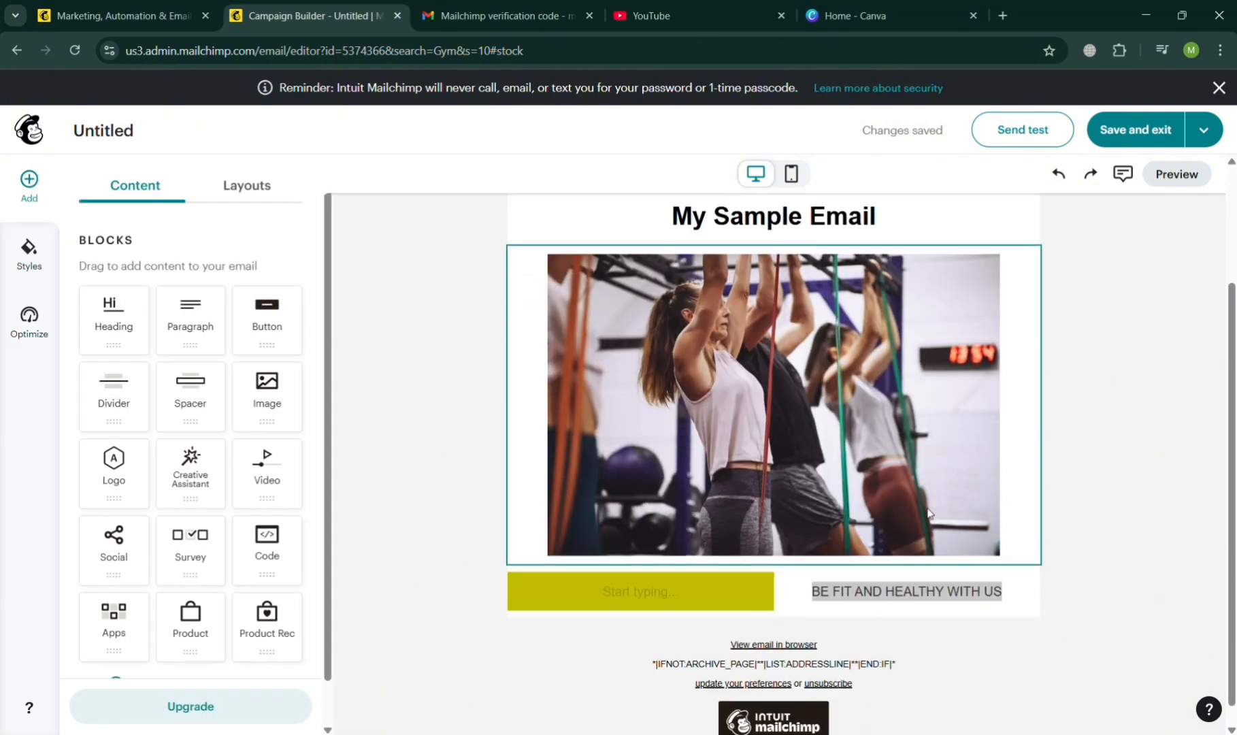
left_click(808, 438)
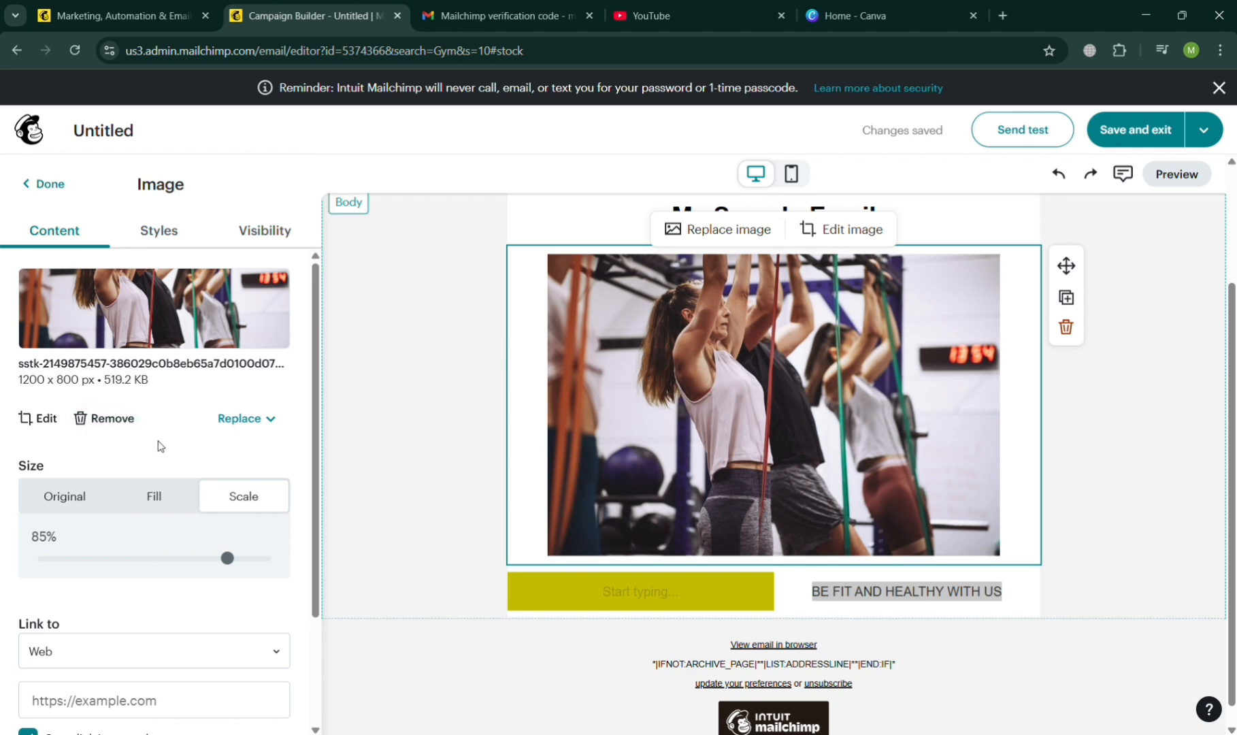
left_click(82, 500)
Delete the empty yellow paragraph block and add a spacer block below the tagline.
left_click(742, 579)
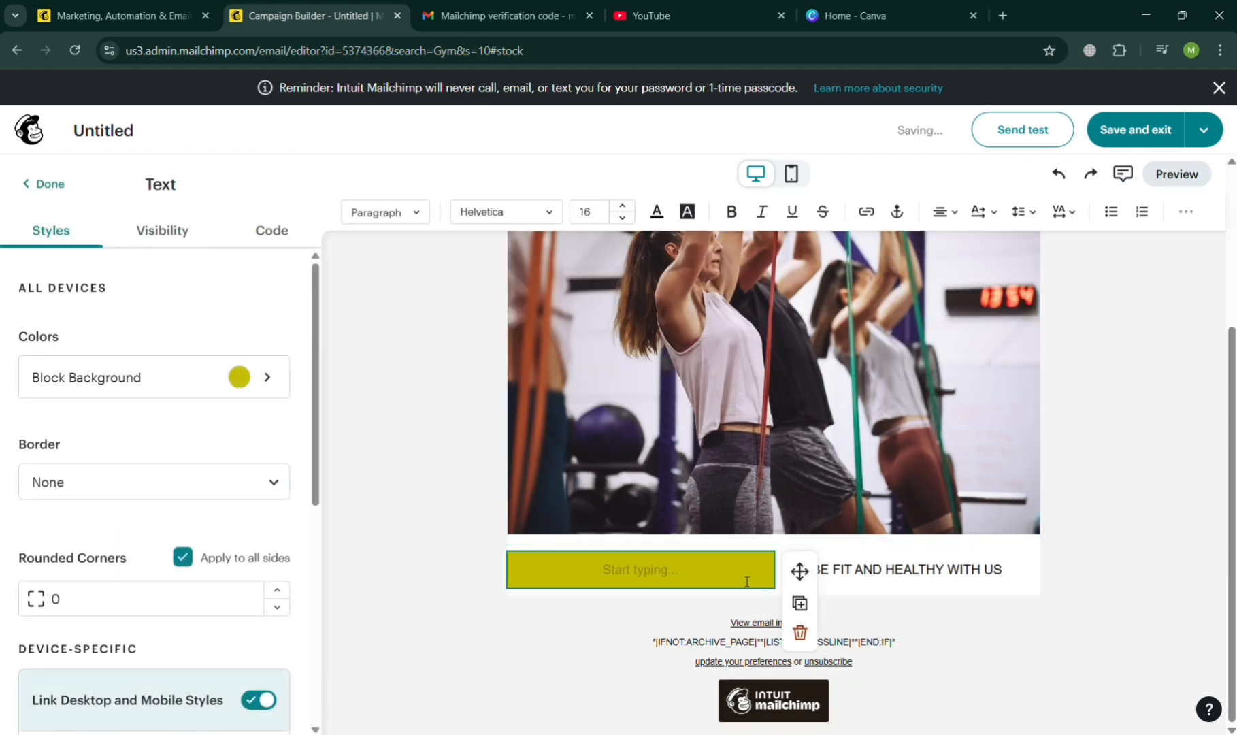
left_click(800, 632)
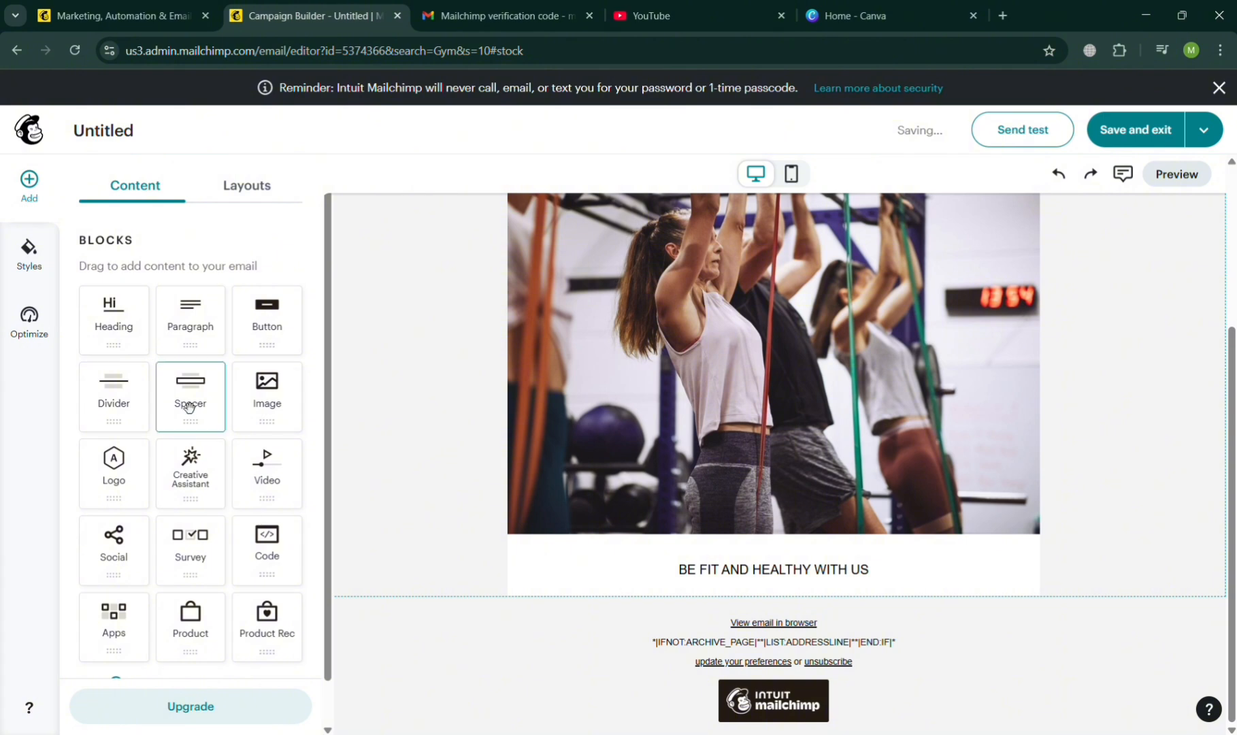
left_click_drag(189, 407, 645, 594)
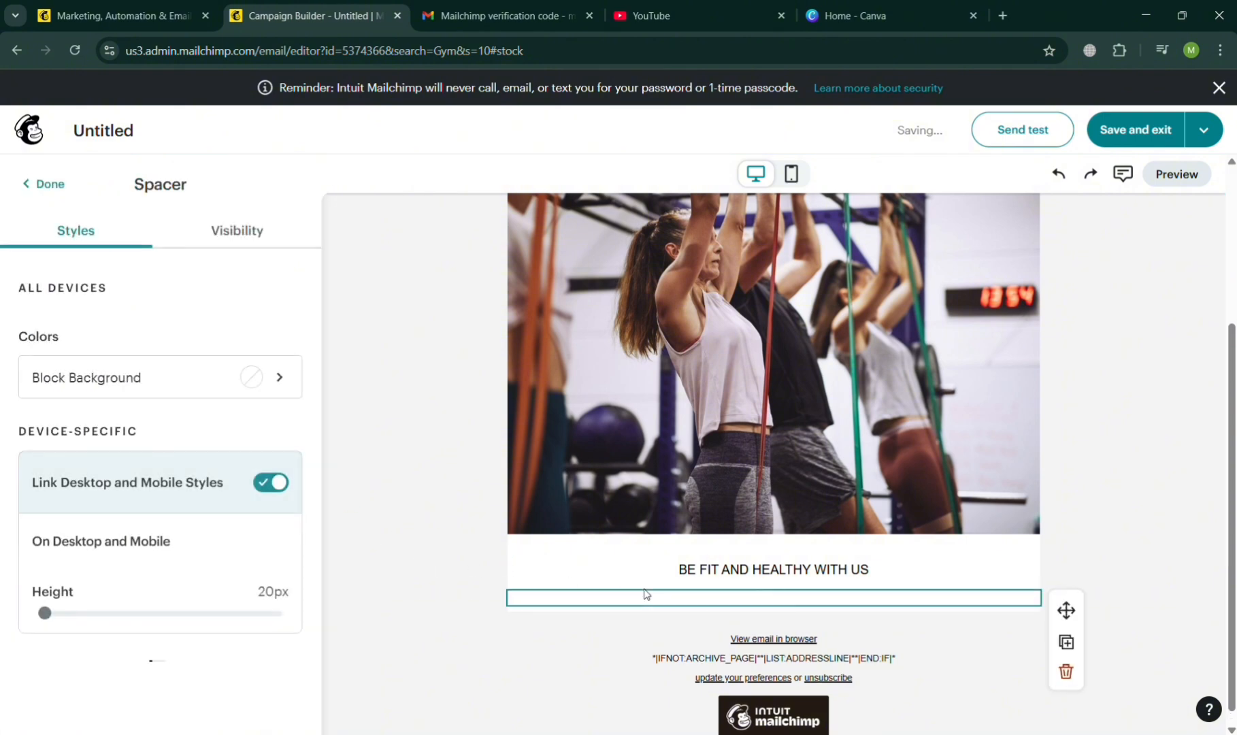
left_click(457, 589)
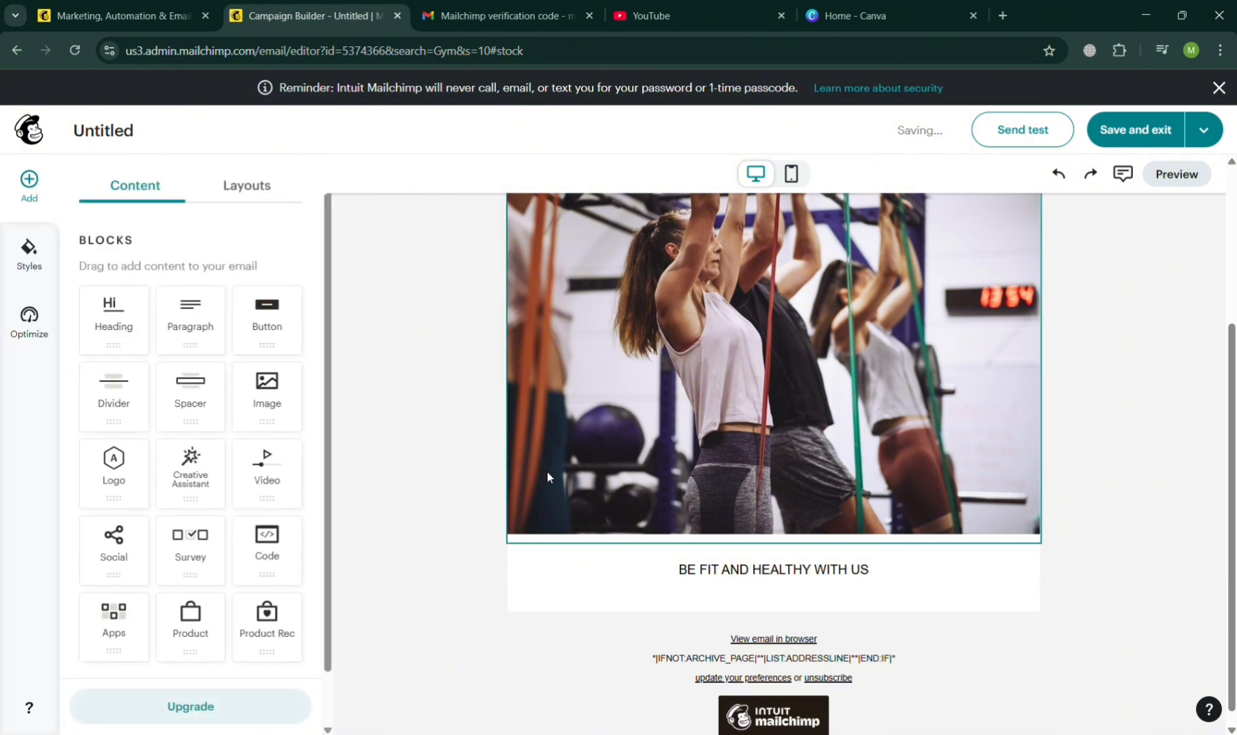
Examine the gym image's link settings and available link types, keeping Web as the type.
scroll(547, 471, "up", 2)
left_click(610, 520)
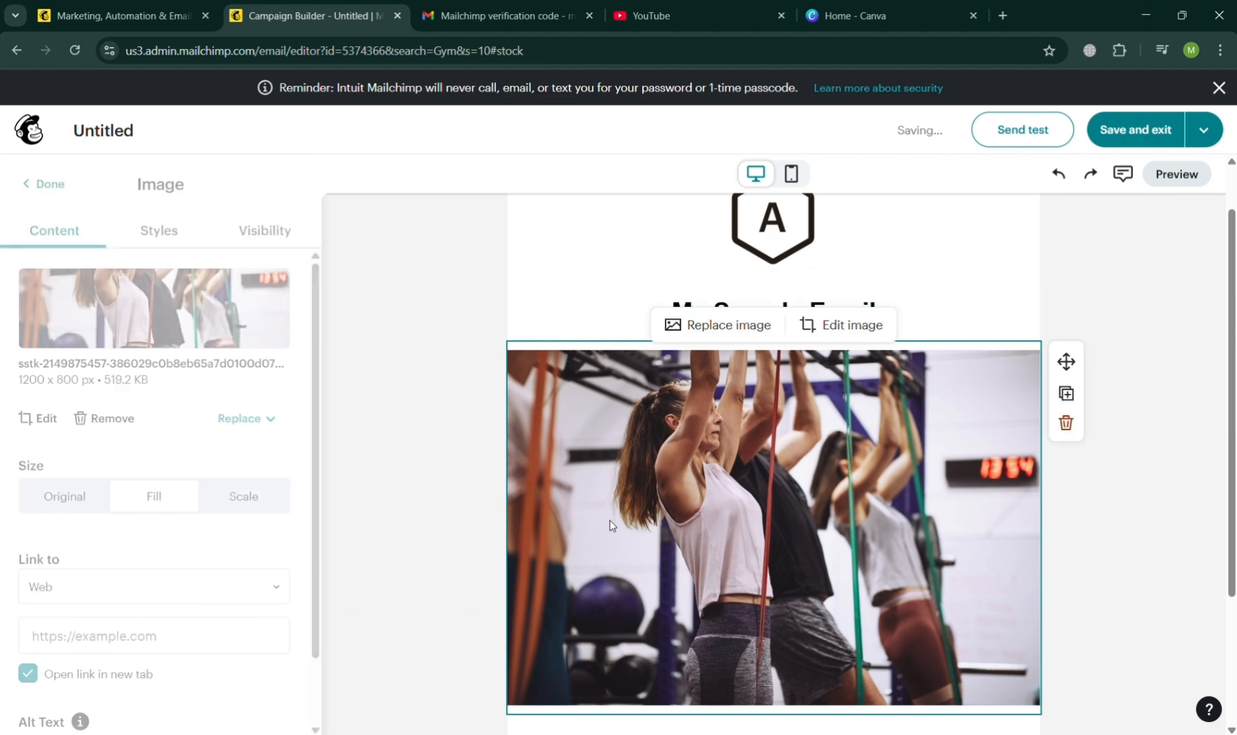
scroll(160, 572, "down", 1)
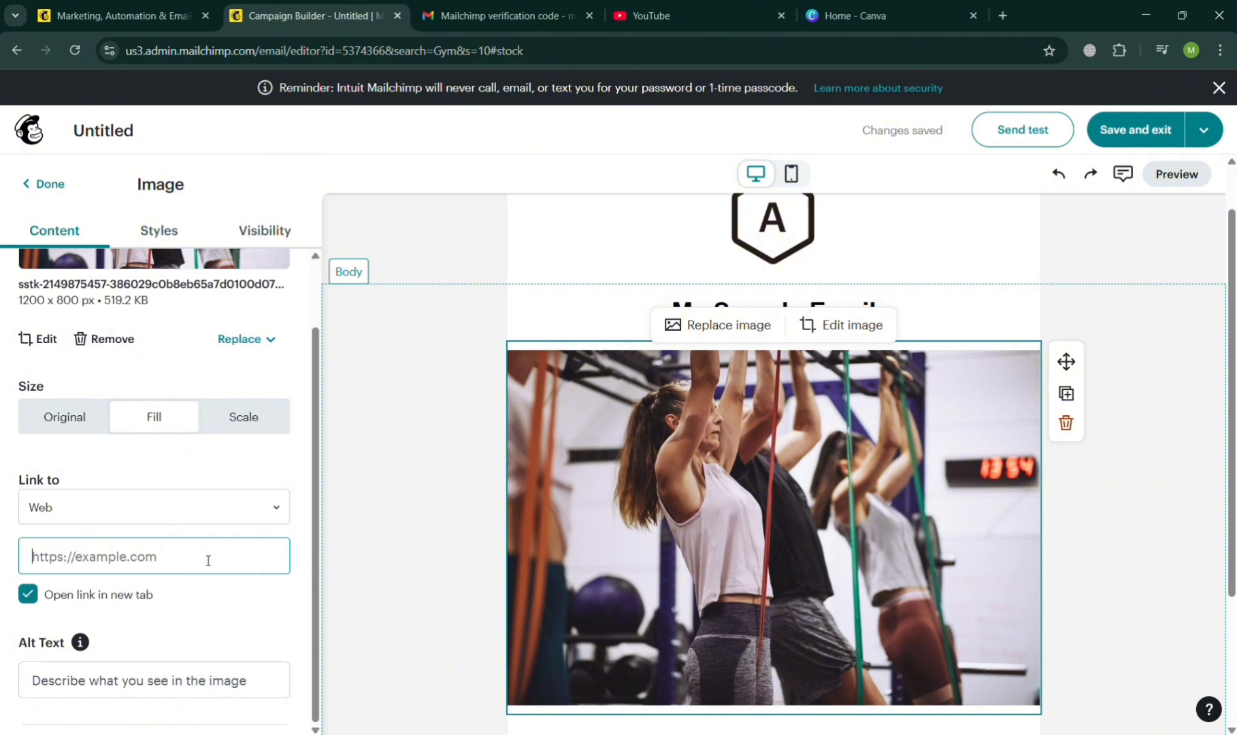
left_click(262, 506)
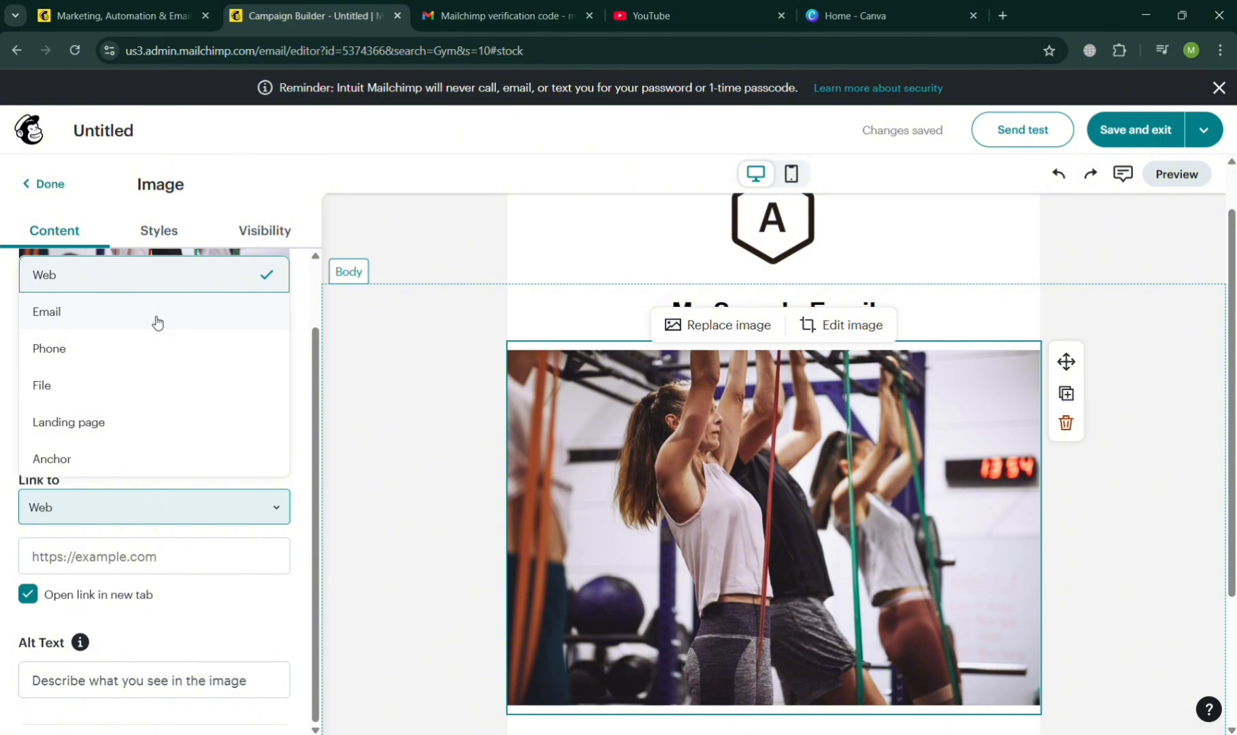
left_click(148, 274)
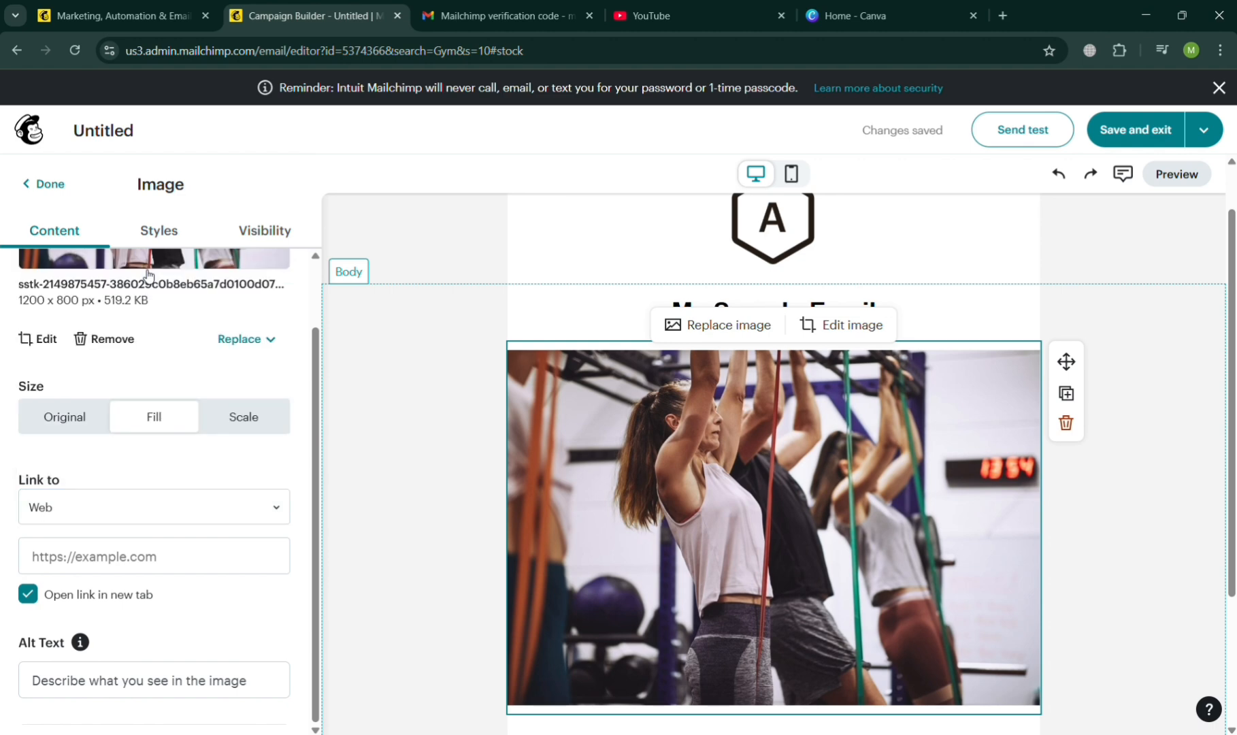
left_click(185, 555)
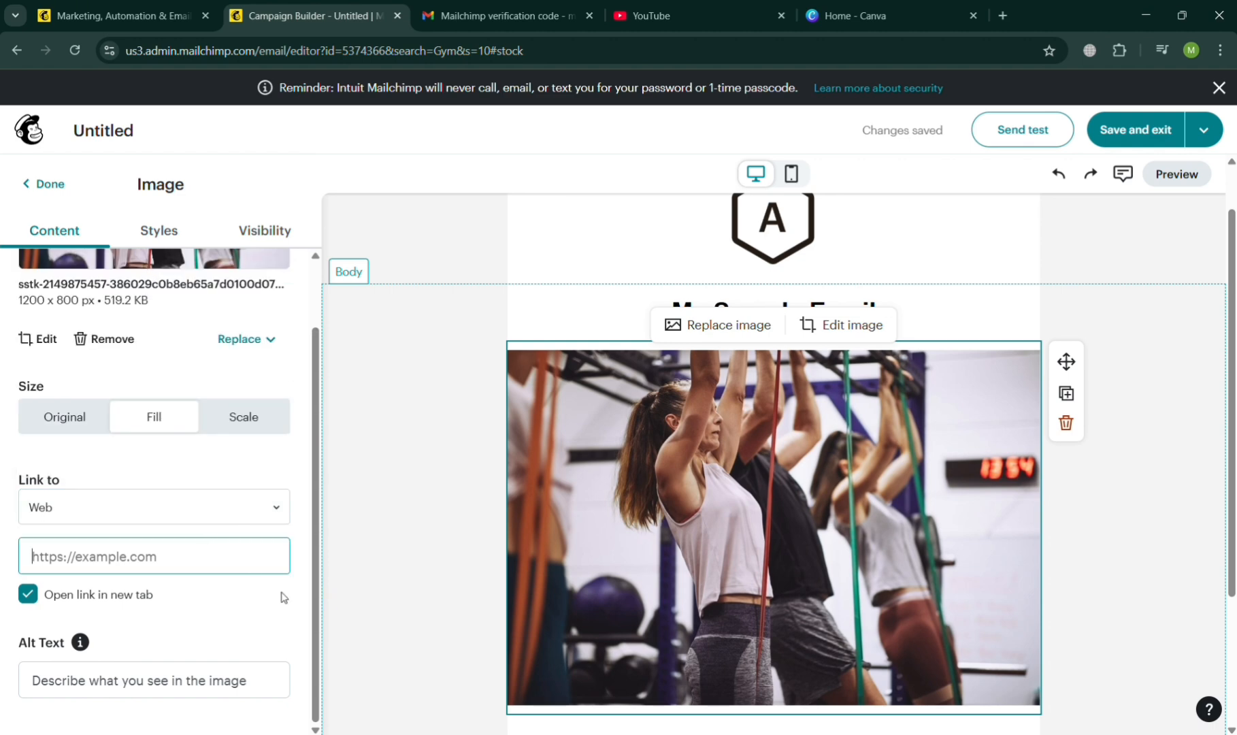
left_click(654, 15)
left_click(598, 49)
key("ctrl+c")
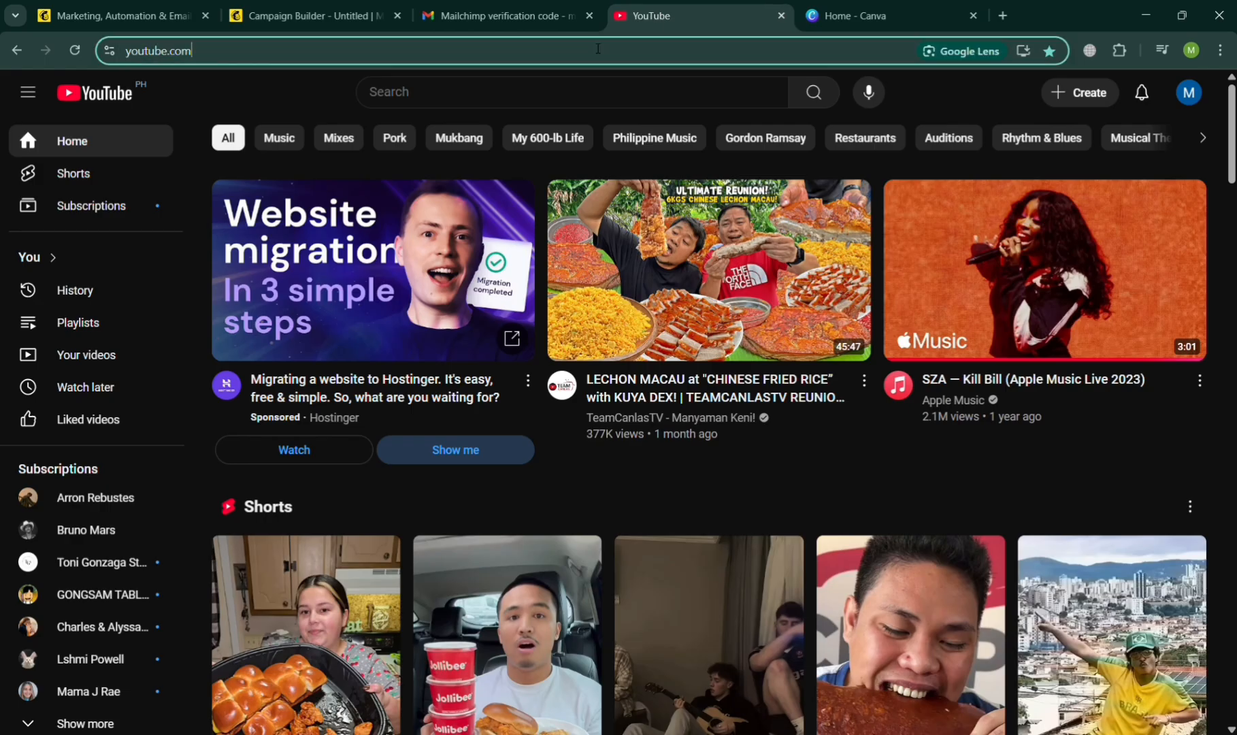
left_click(391, 6)
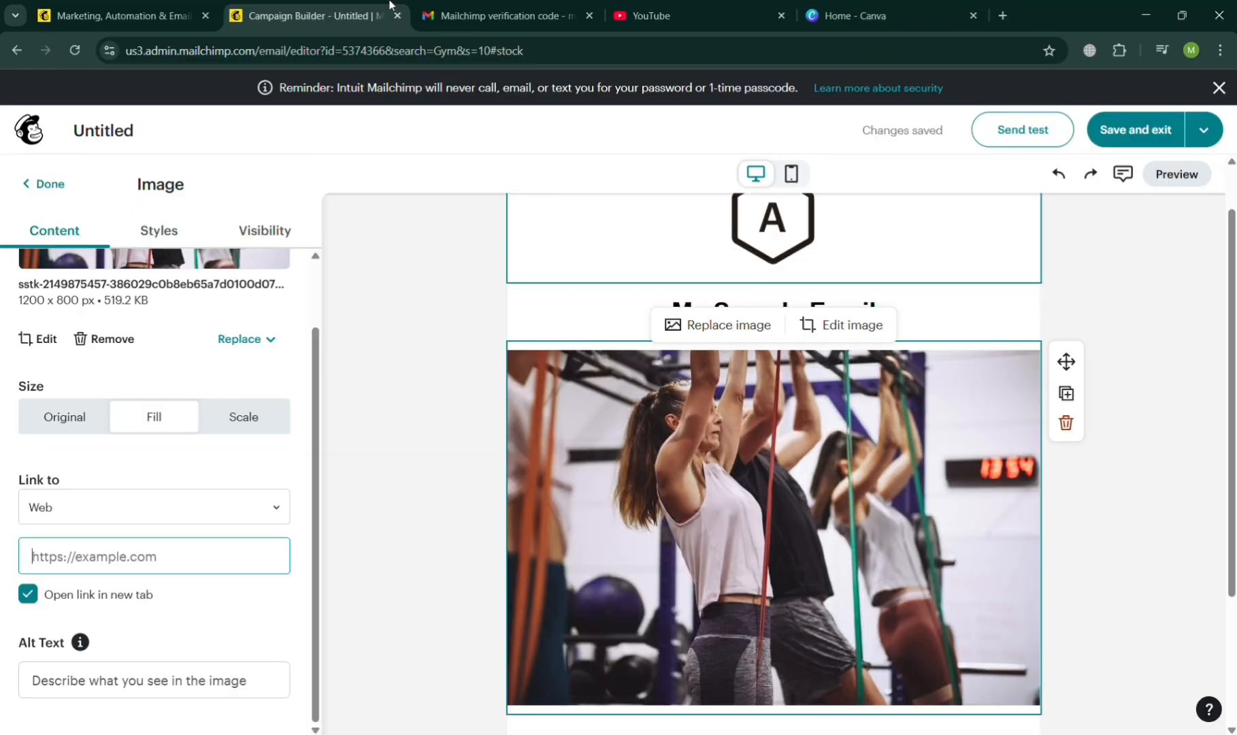
key("ctrl+v")
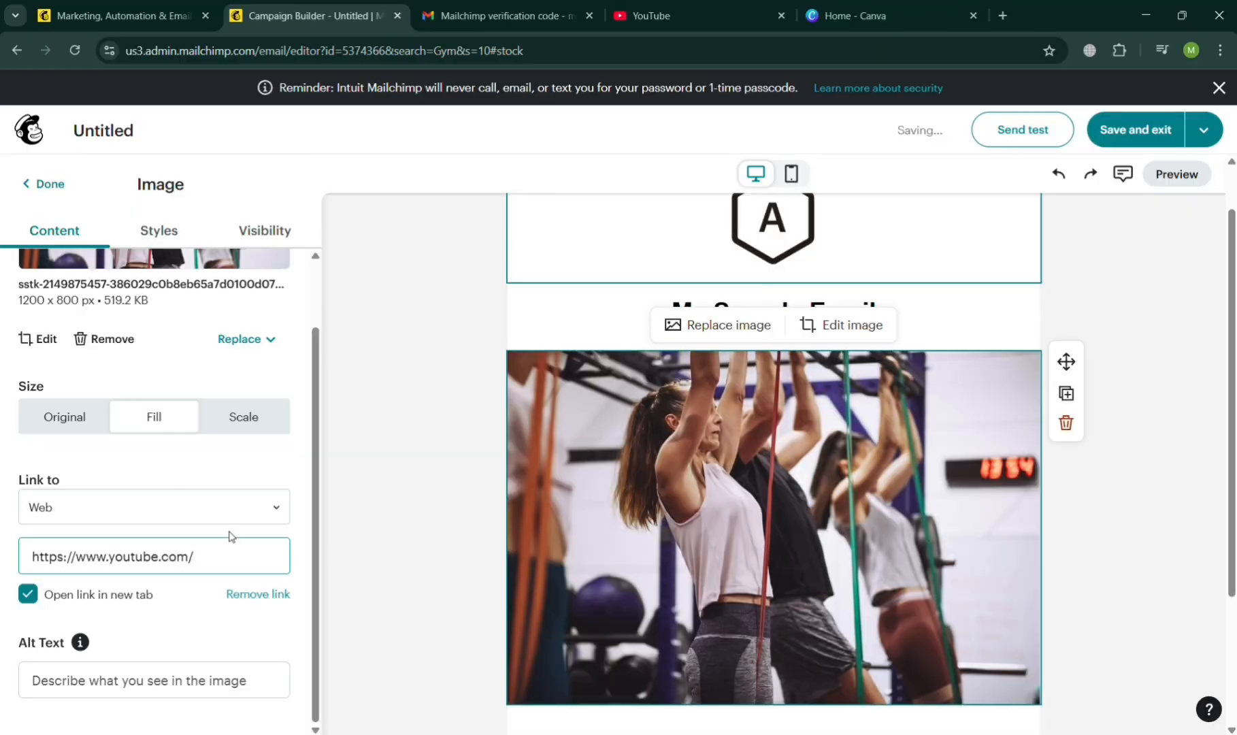
left_click(275, 624)
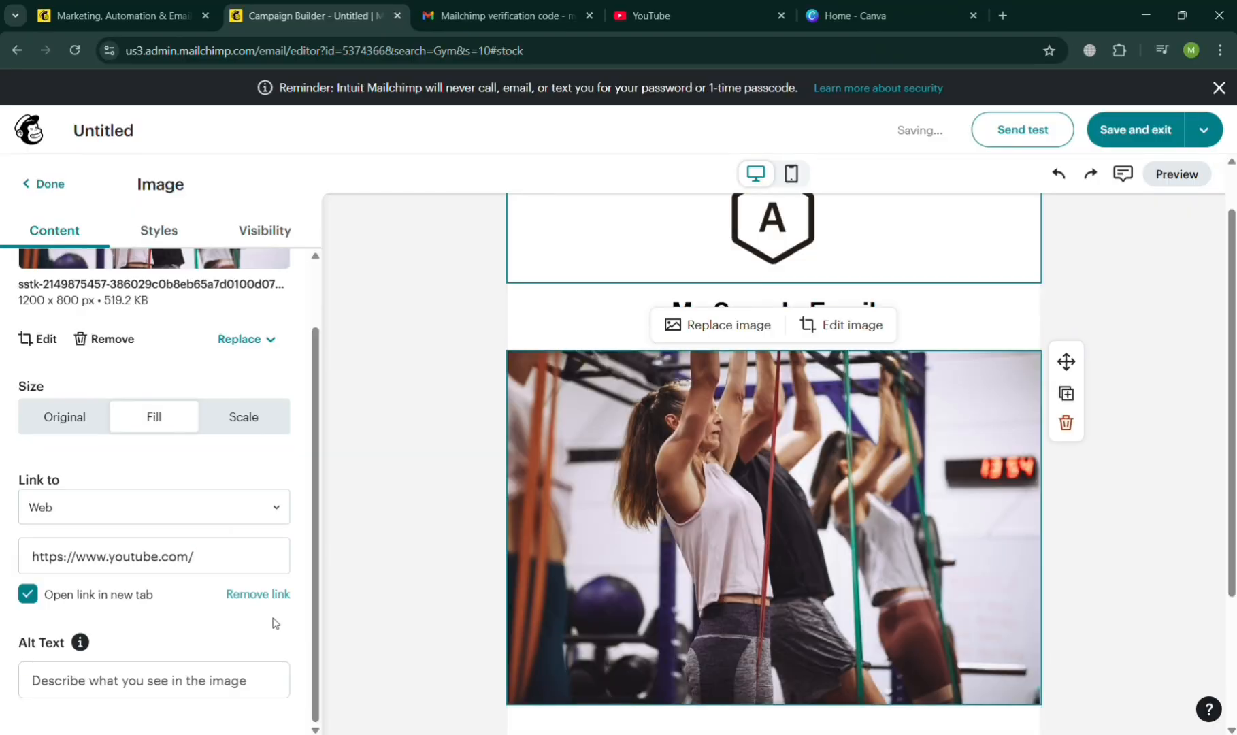
left_click(372, 564)
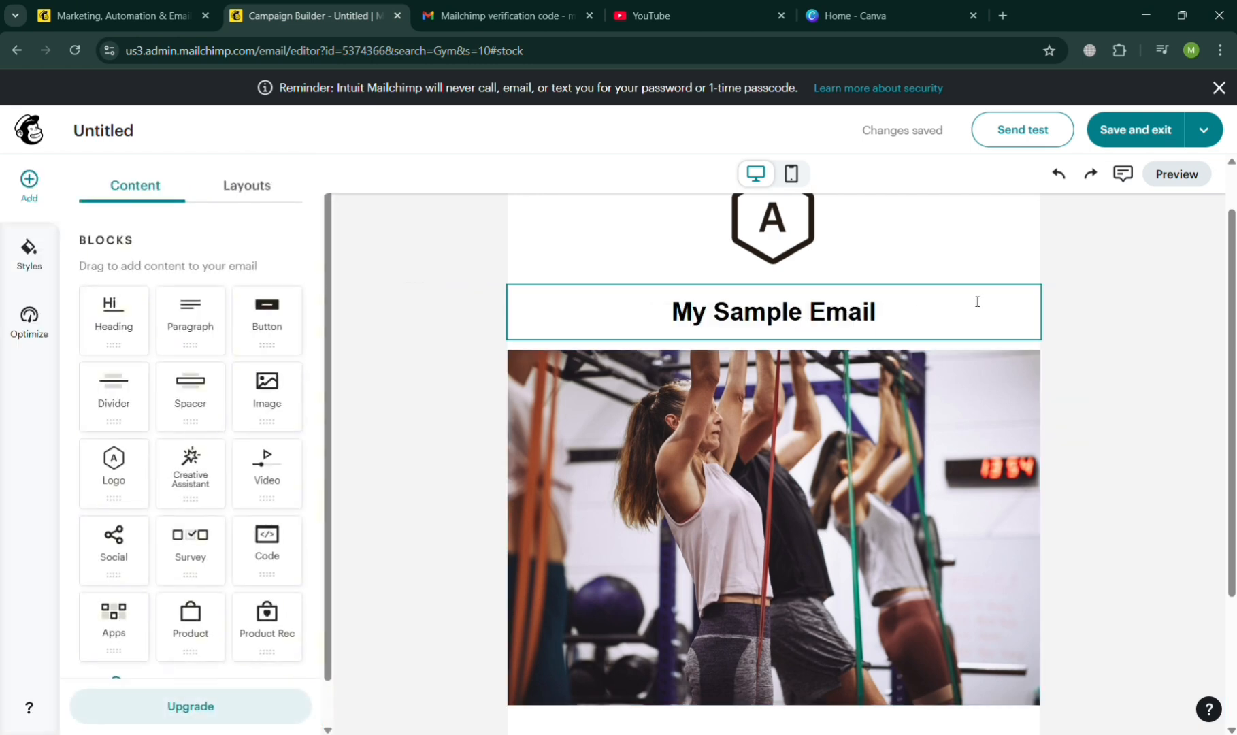
Preview the email in desktop view and test the gym image's link, closing the page it opens.
left_click(1183, 176)
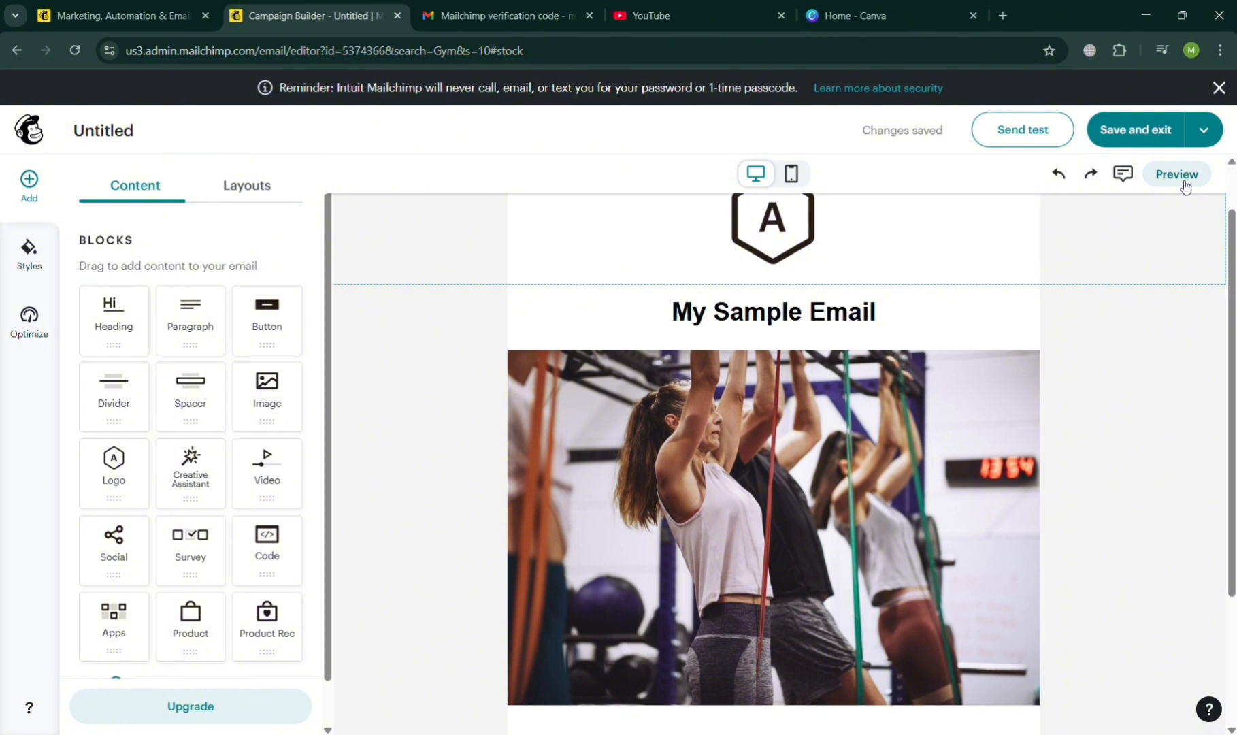
left_click(1178, 175)
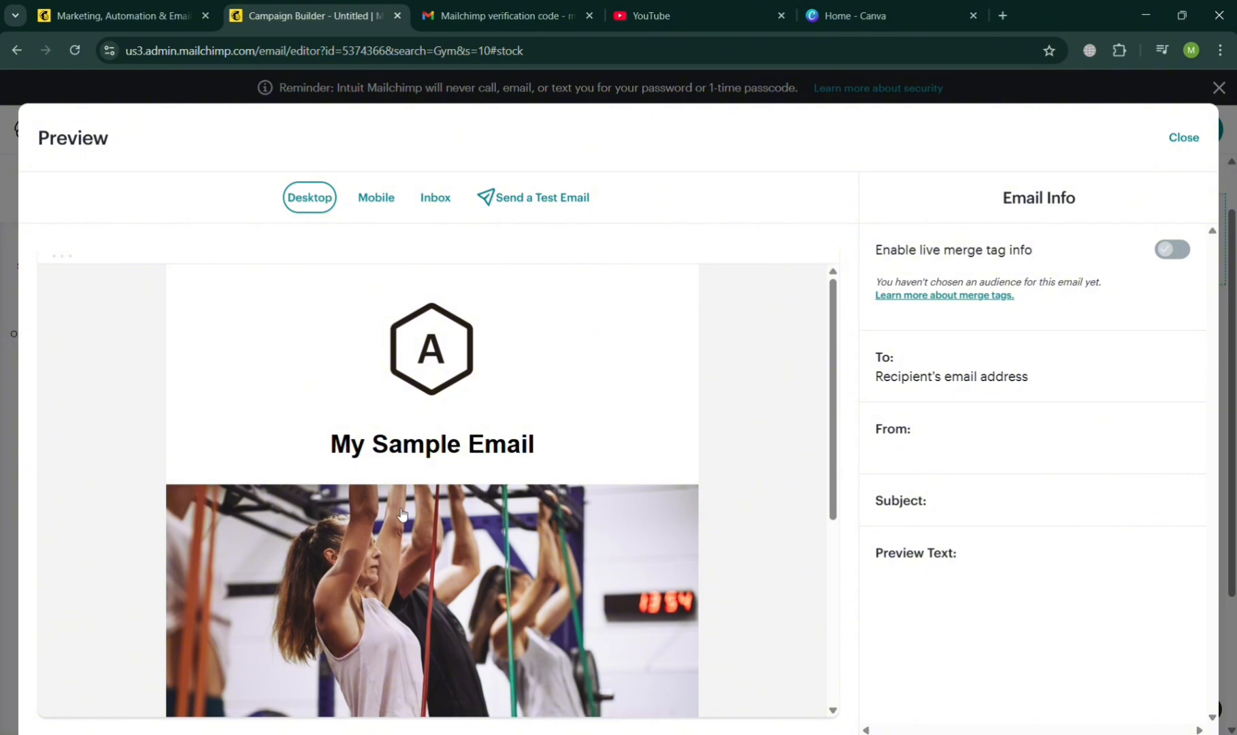
scroll(399, 512, "down", 5)
scroll(399, 512, "up", 3)
left_click(398, 512)
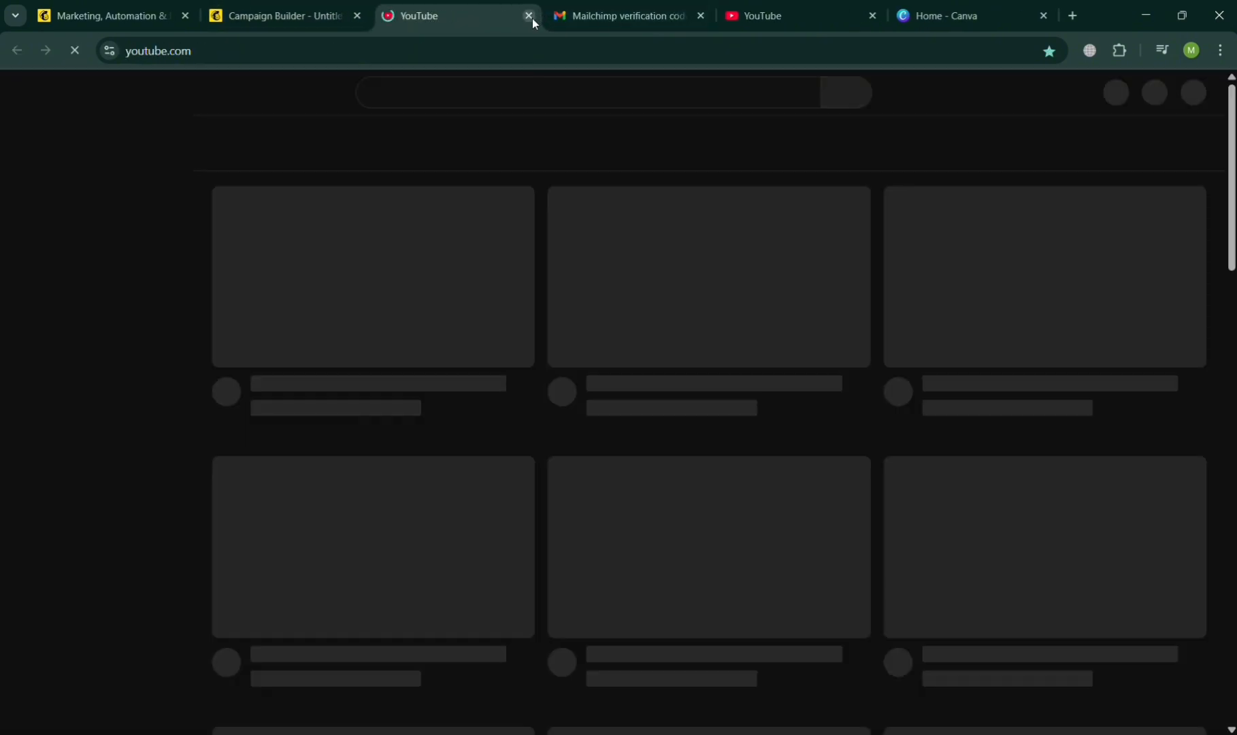
left_click(529, 16)
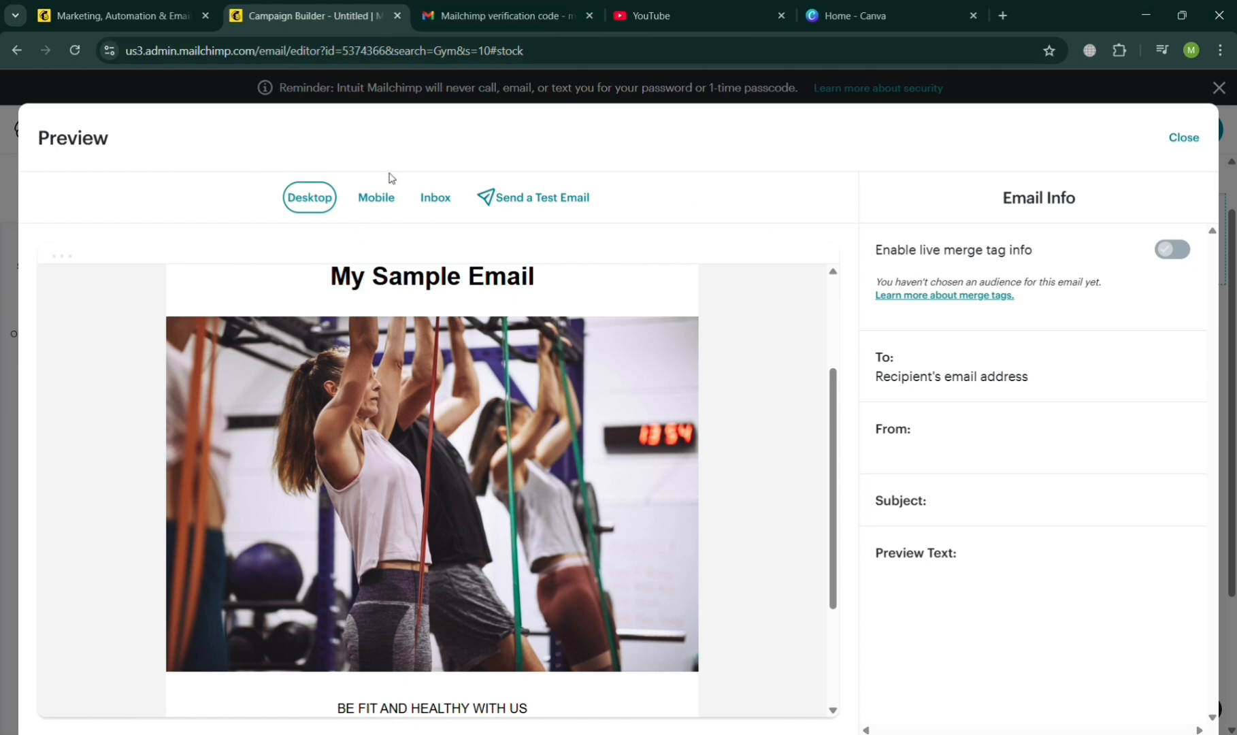
Check the mobile and inbox previews of the email and close the preview.
left_click(382, 201)
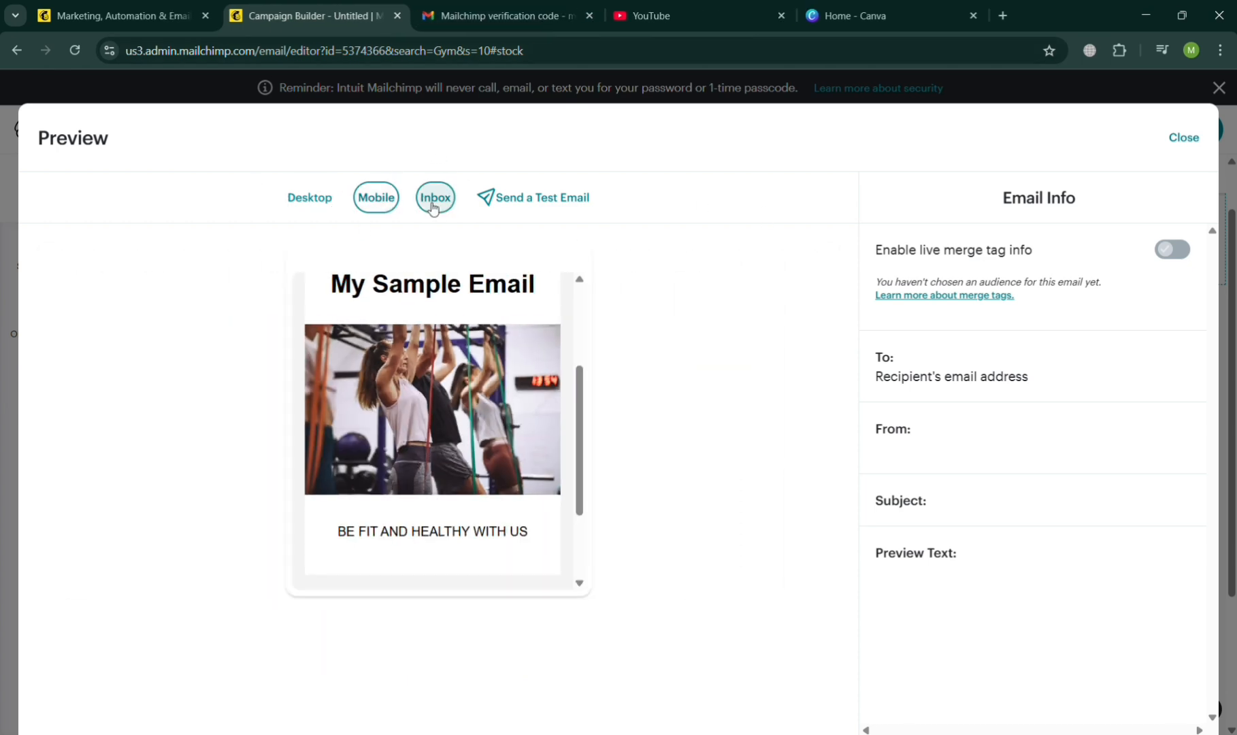
left_click(433, 206)
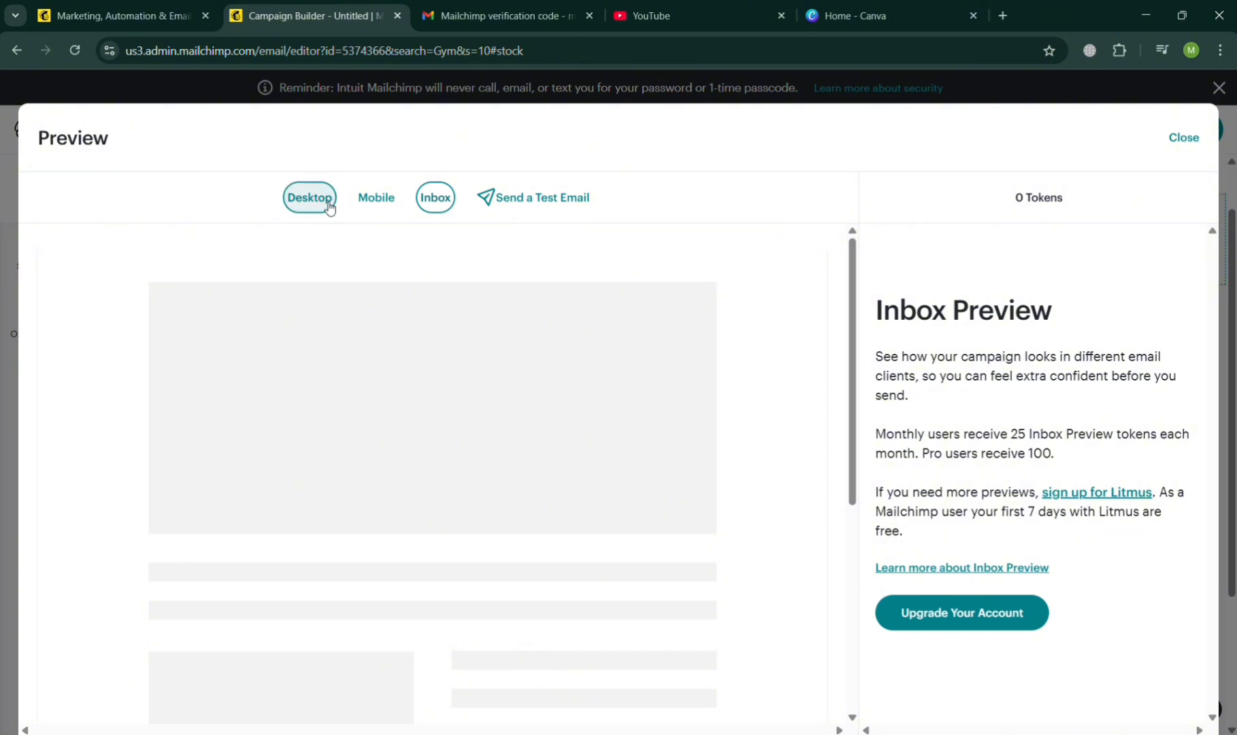
left_click(330, 208)
left_click(1183, 140)
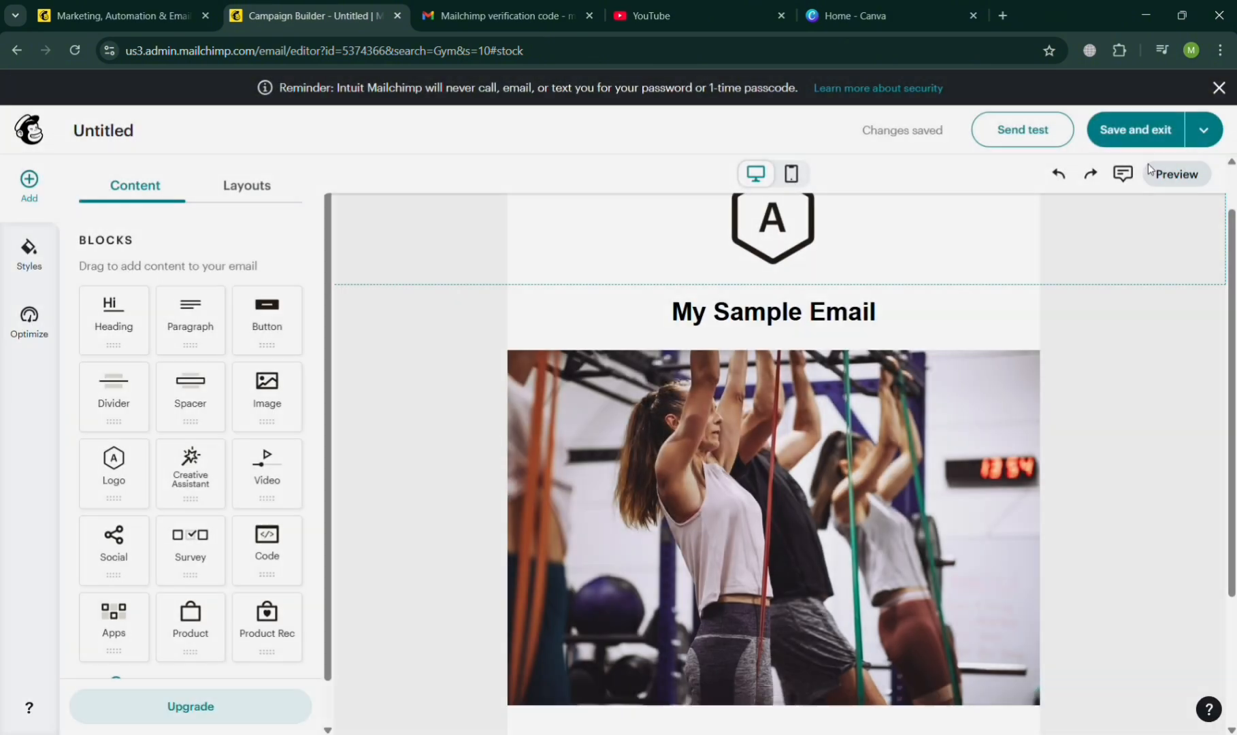
Move the tagline block from below the gym image to between the heading and the image.
scroll(829, 426, "down", 3)
scroll(828, 427, "up", 1)
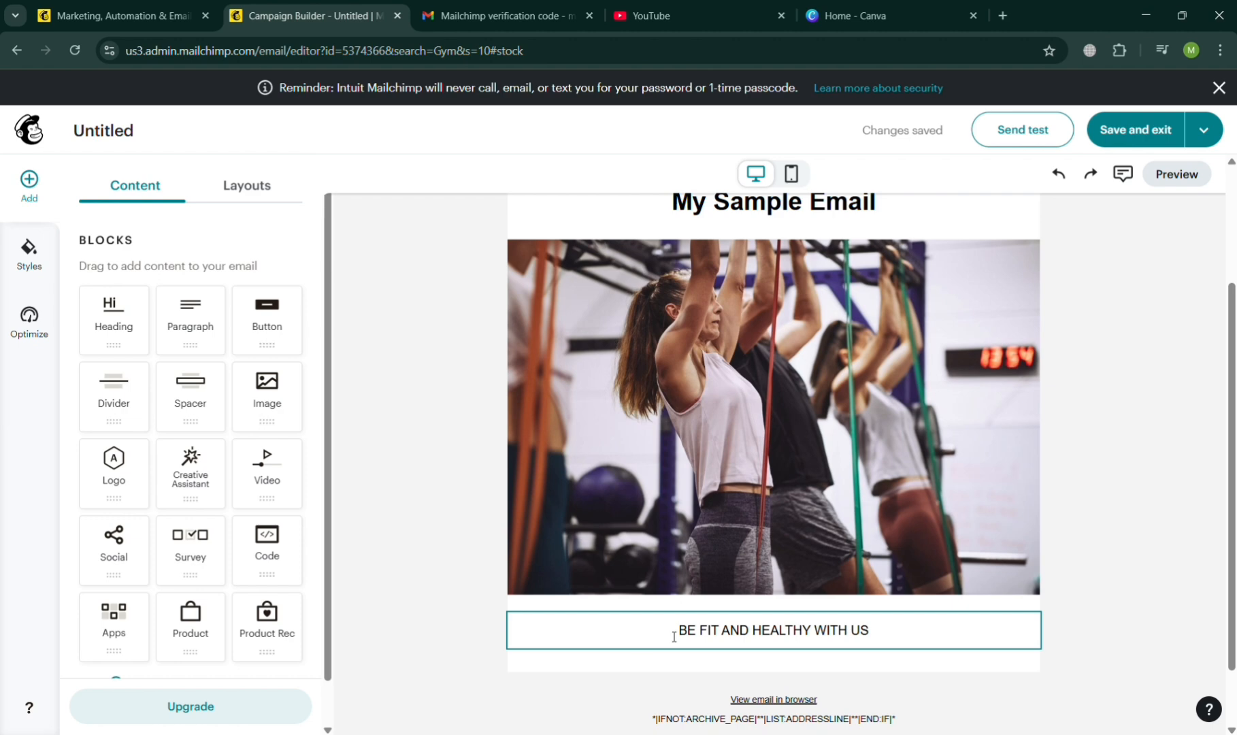
left_click(894, 632)
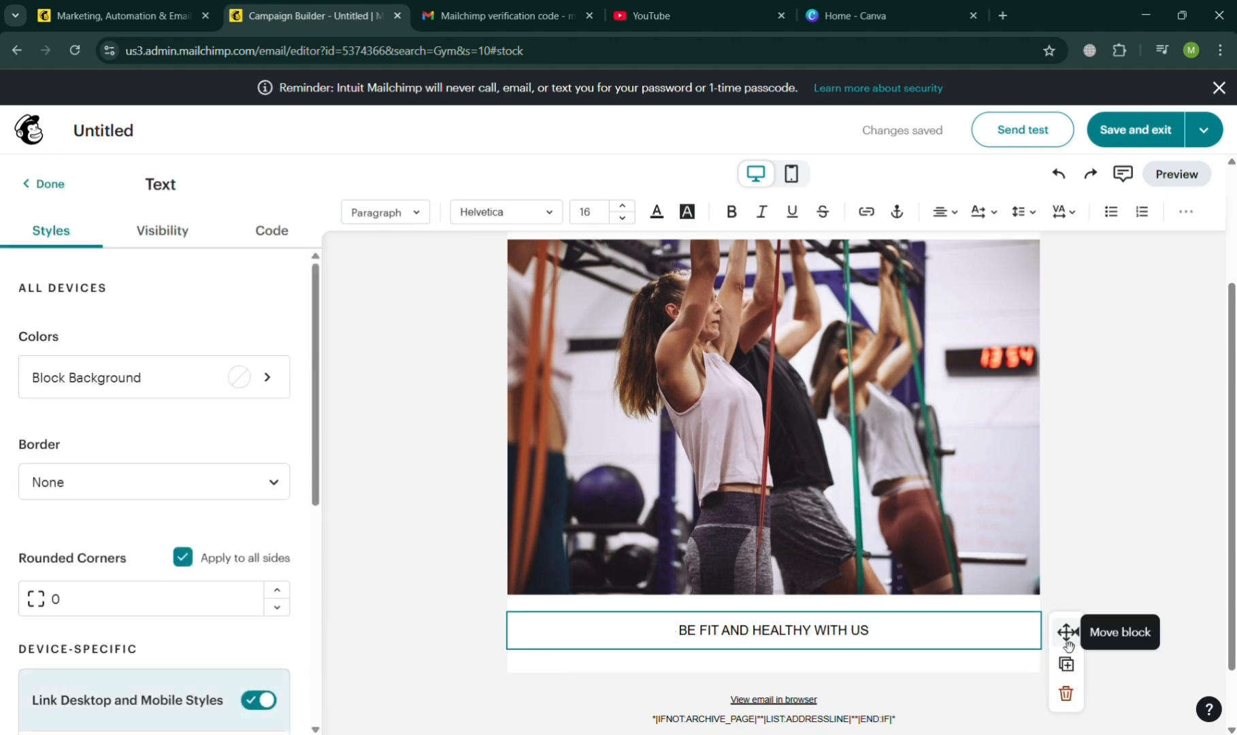
left_click_drag(1068, 642, 904, 382)
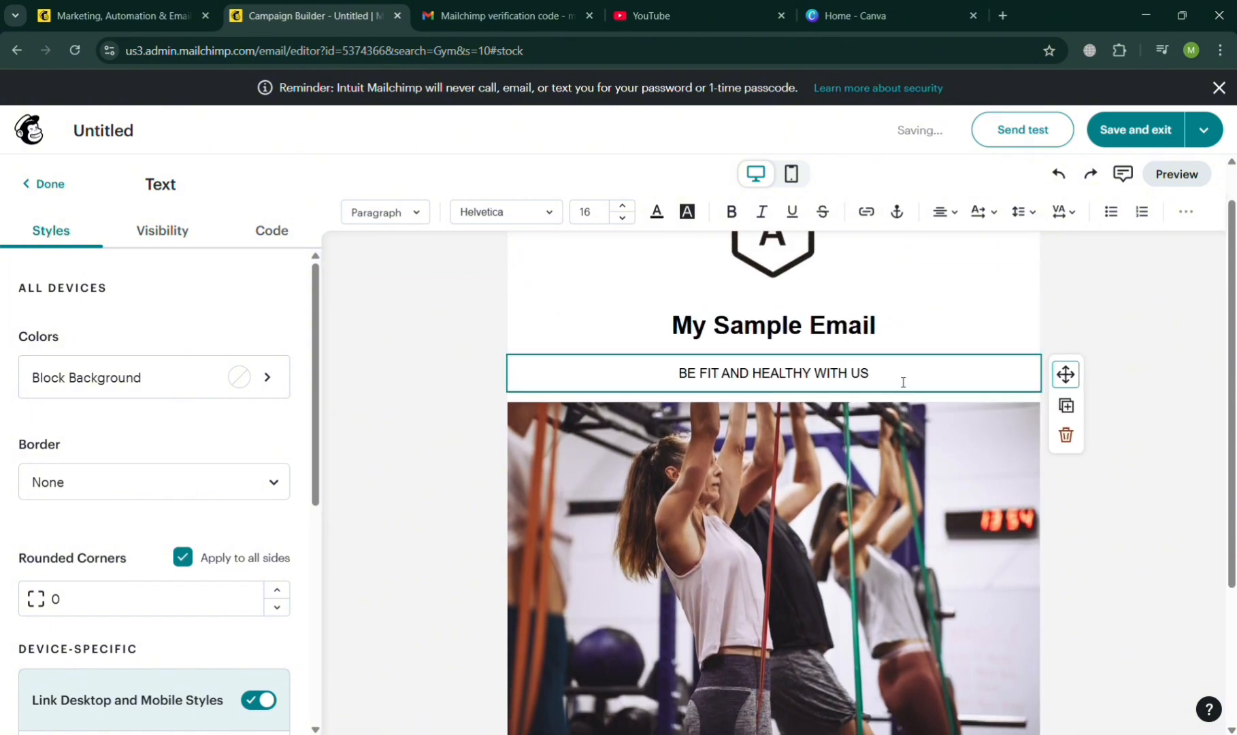
End the tagline with a period and add a second line reading "CLICK THE IMAGE BELOW TO VISIT OUR WEBSITE...".
type(".")
key("Return")
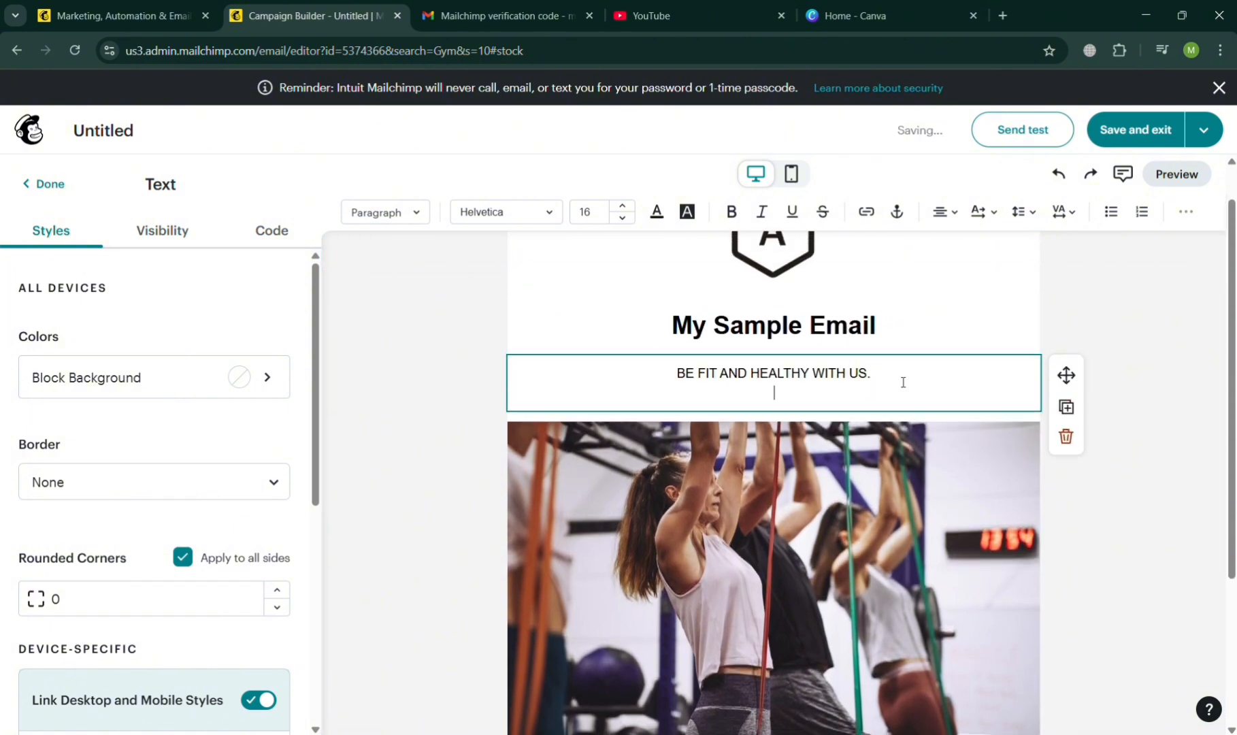
type("CLICK THE IMAGE BELOW")
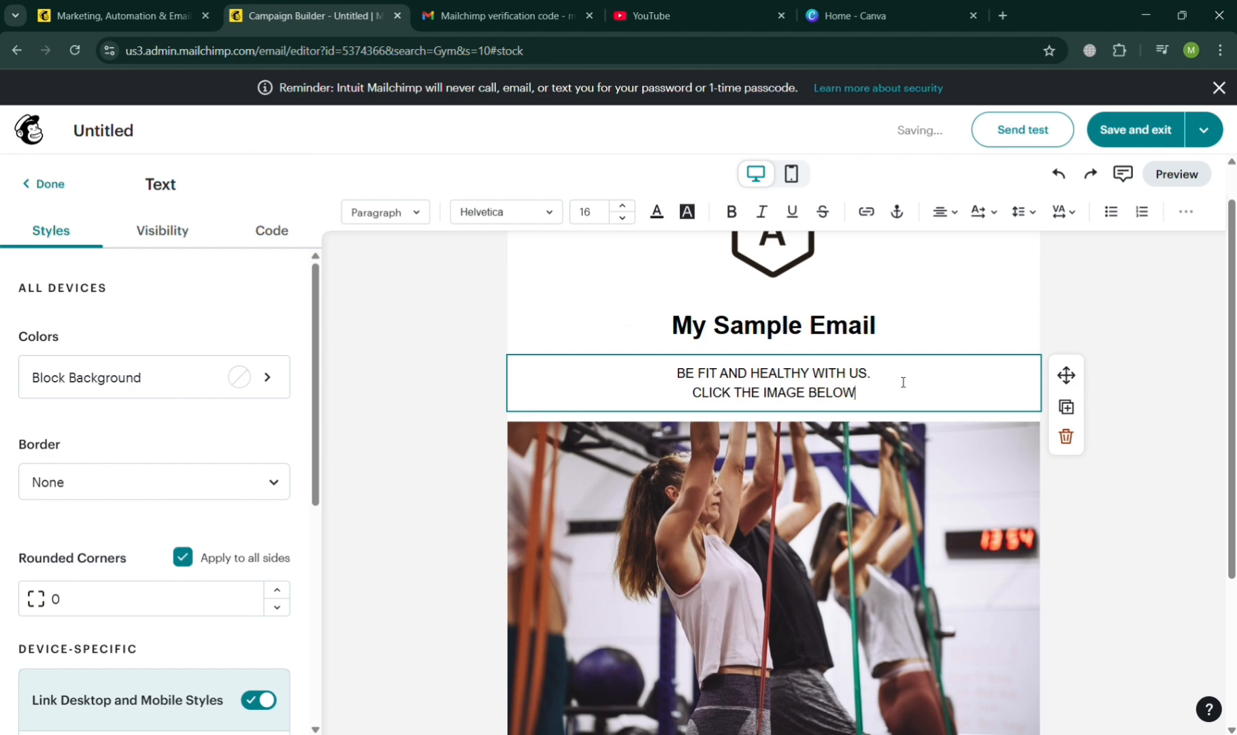
type(" TO VISI")
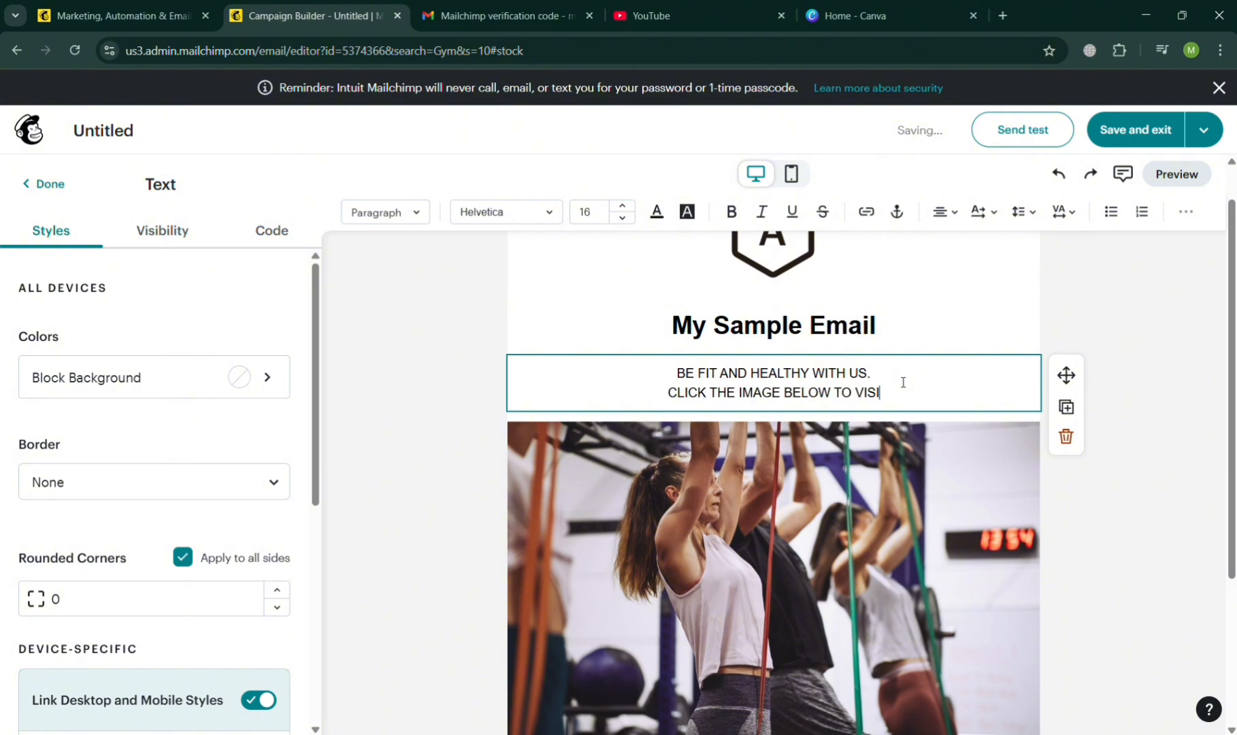
type("T OUR G")
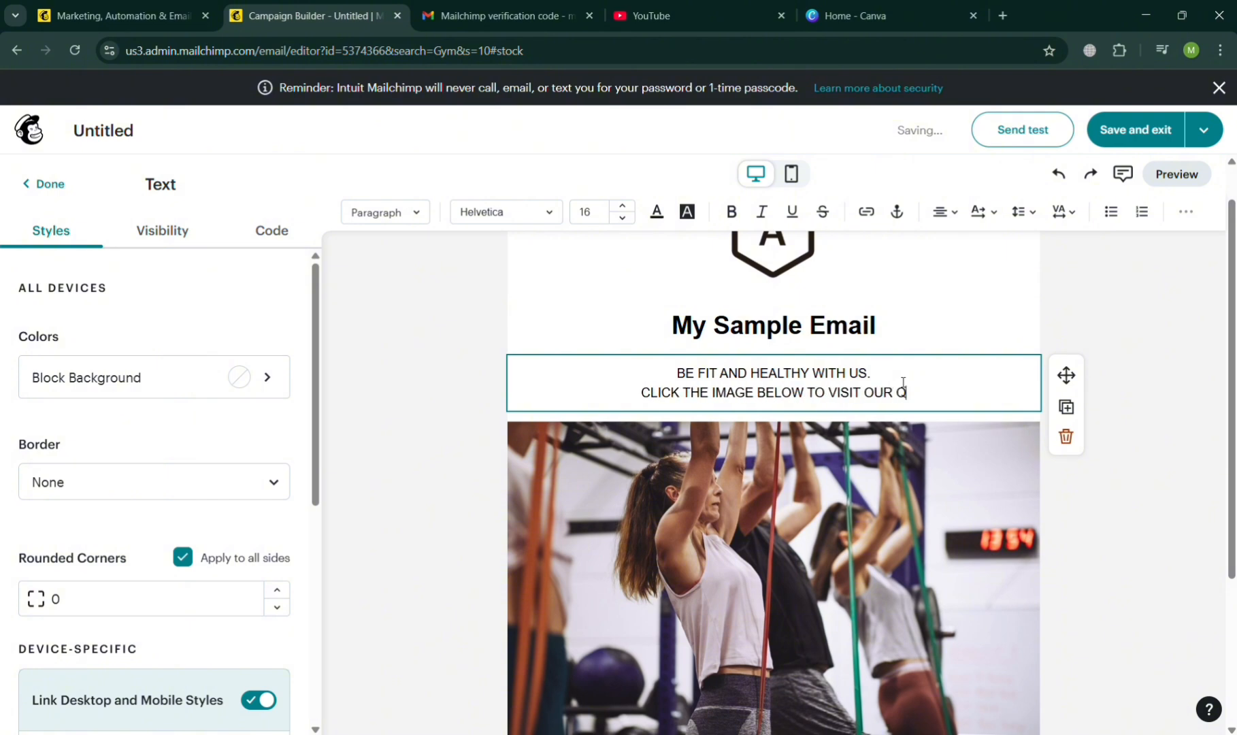
key("BackSpace")
type("WEBSITE")
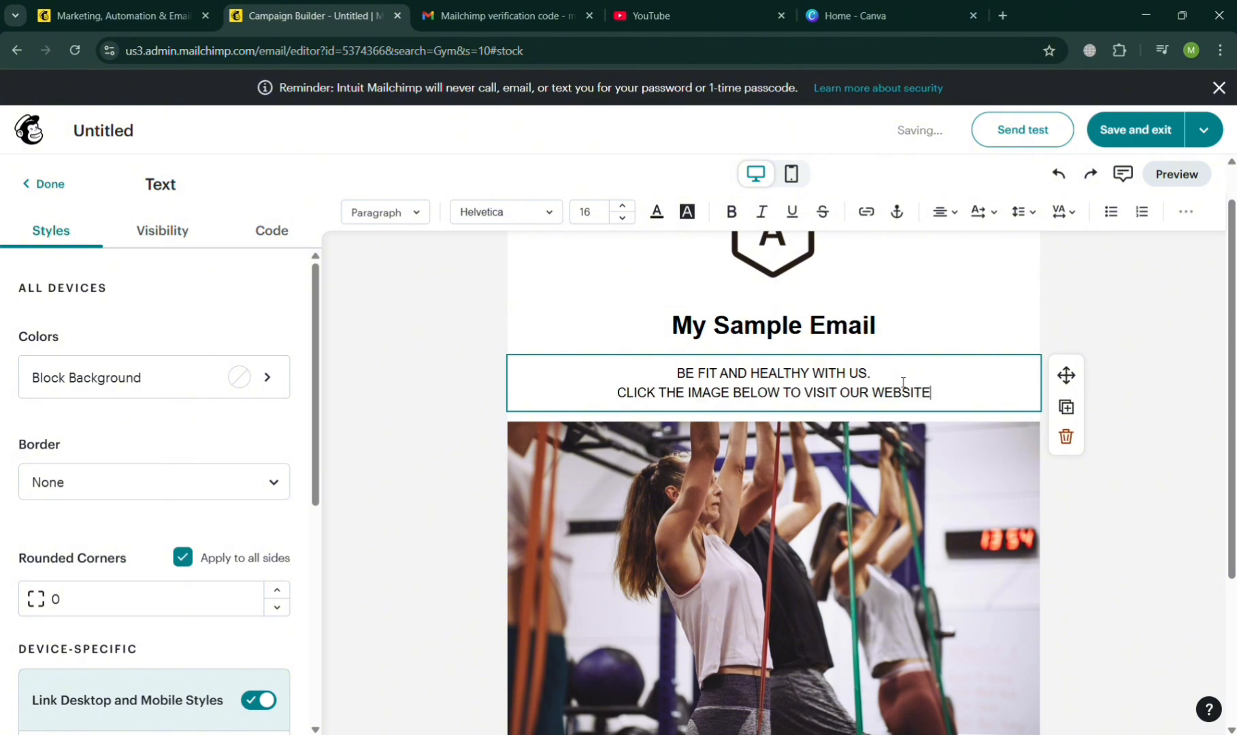
type("...")
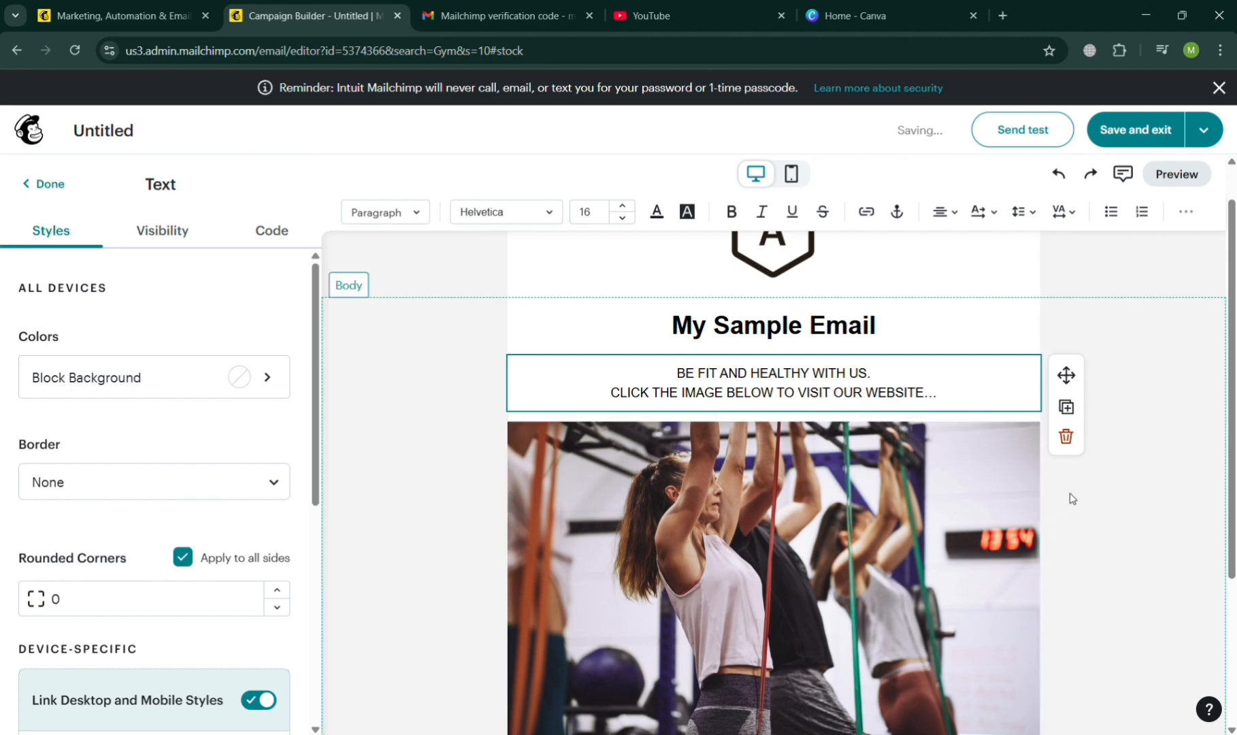
left_click(1133, 542)
Review the email from logo to footer and look at the logo block's content settings.
scroll(895, 536, "down", 2)
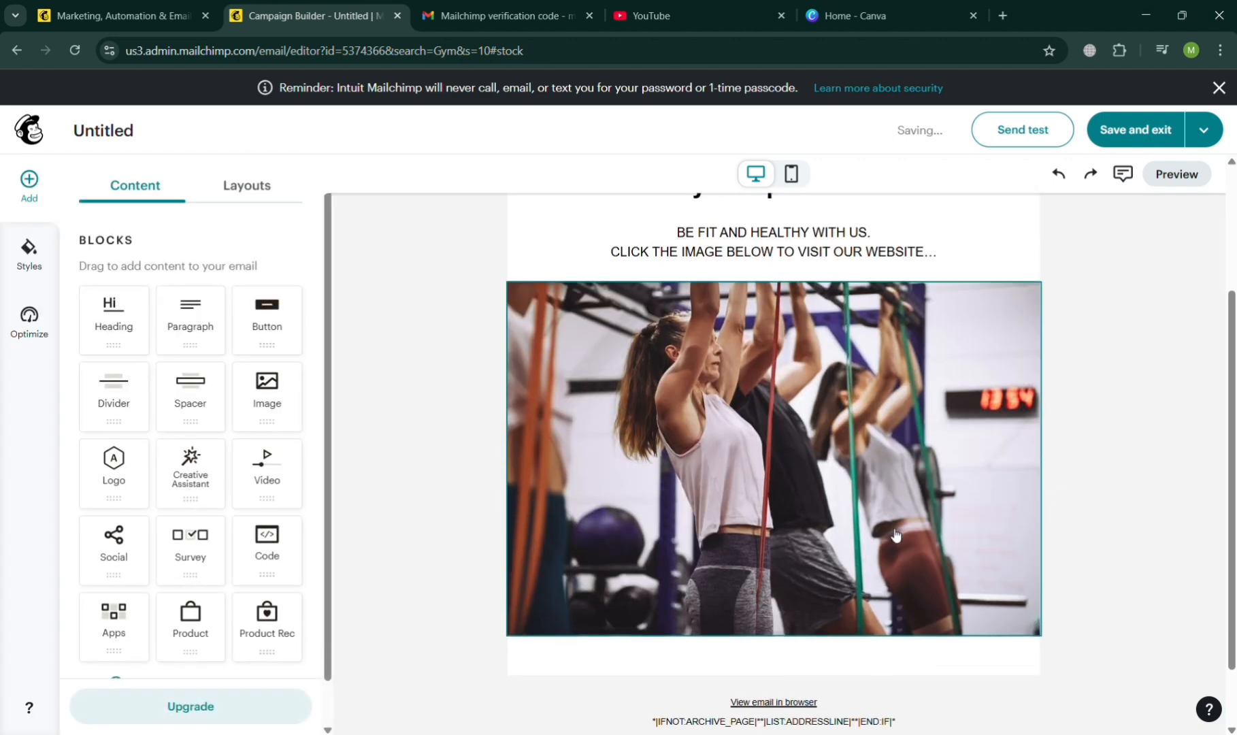
scroll(374, 425, "down", 1)
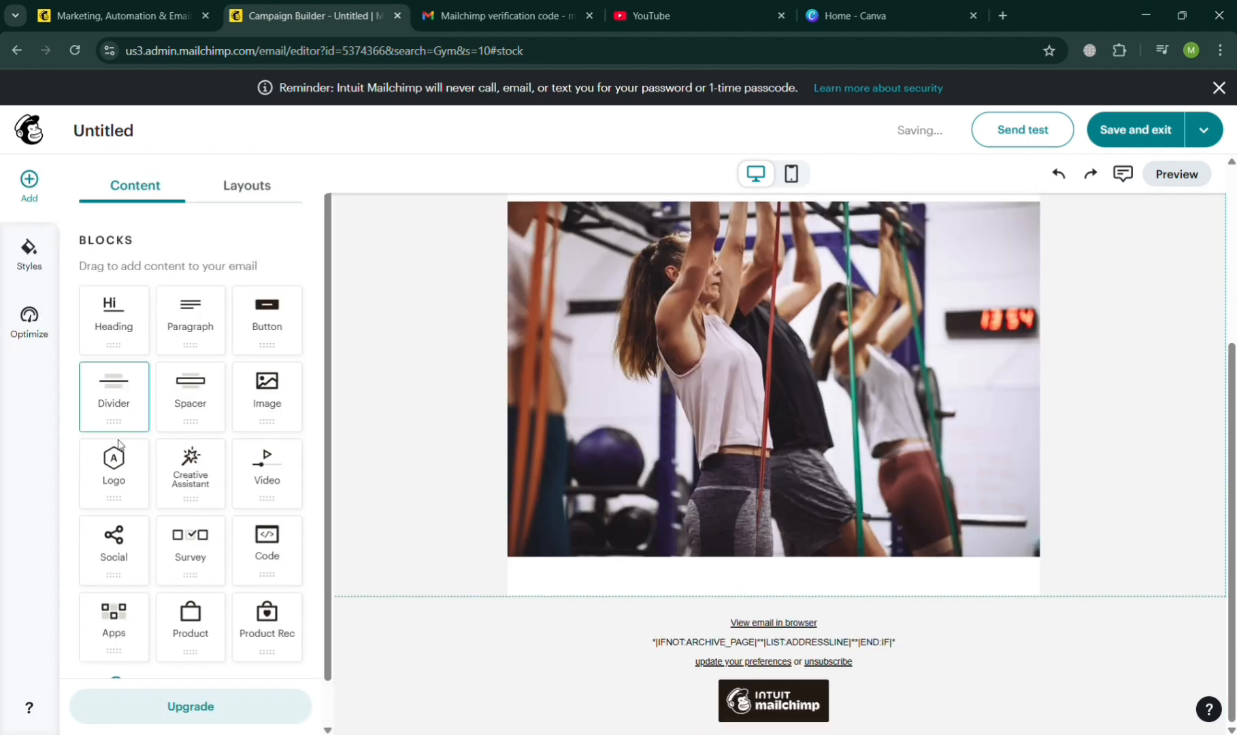
scroll(653, 440, "up", 4)
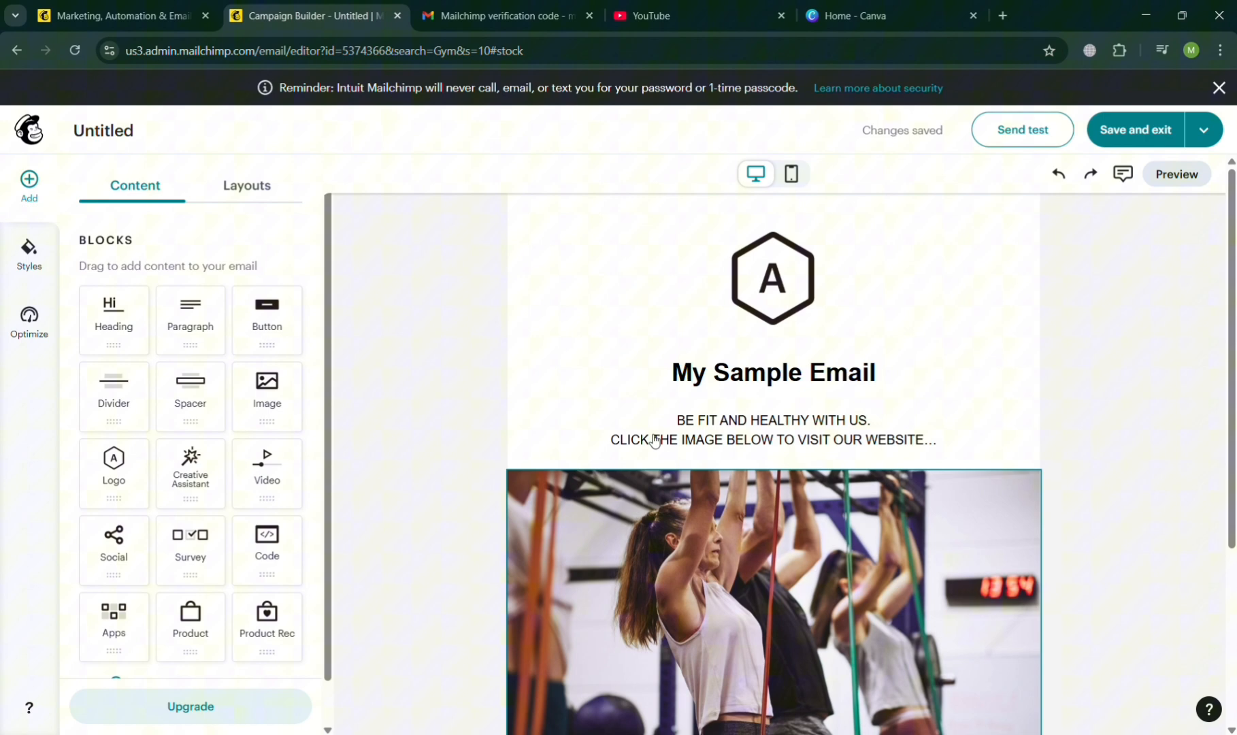
left_click(766, 286)
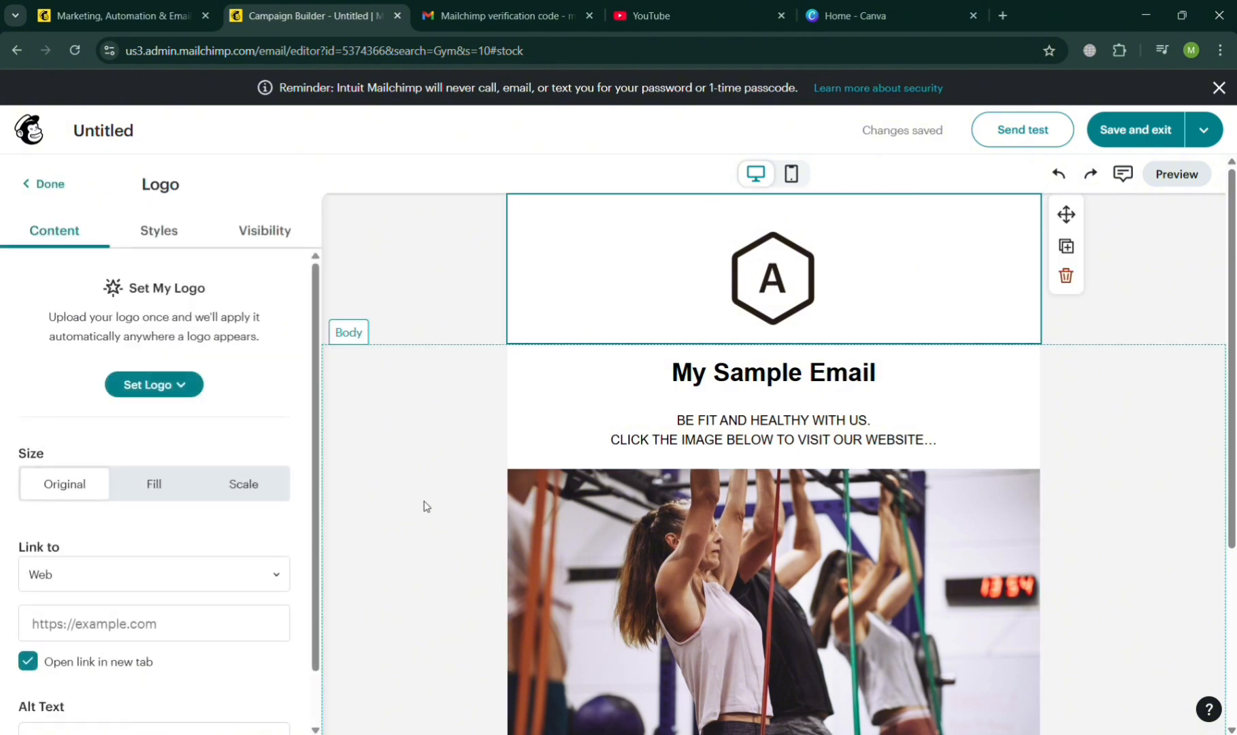
left_click(423, 506)
scroll(569, 503, "down", 3)
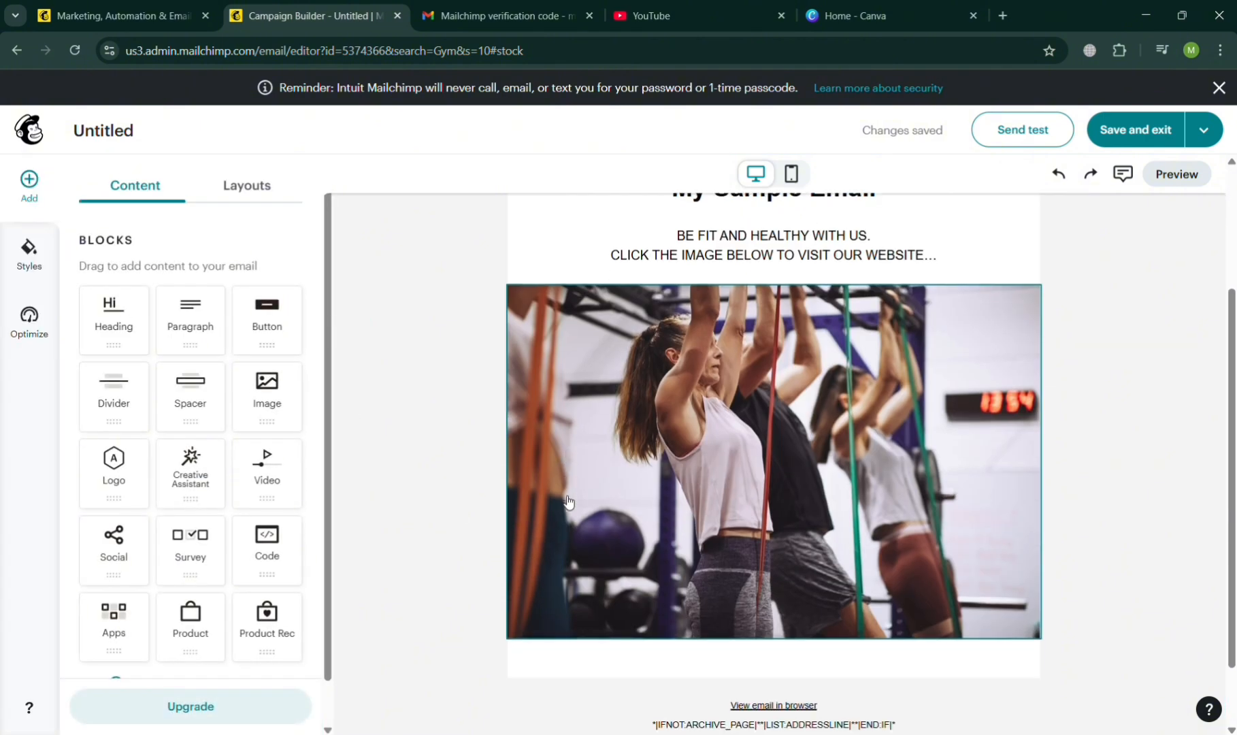
scroll(568, 503, "down", 1)
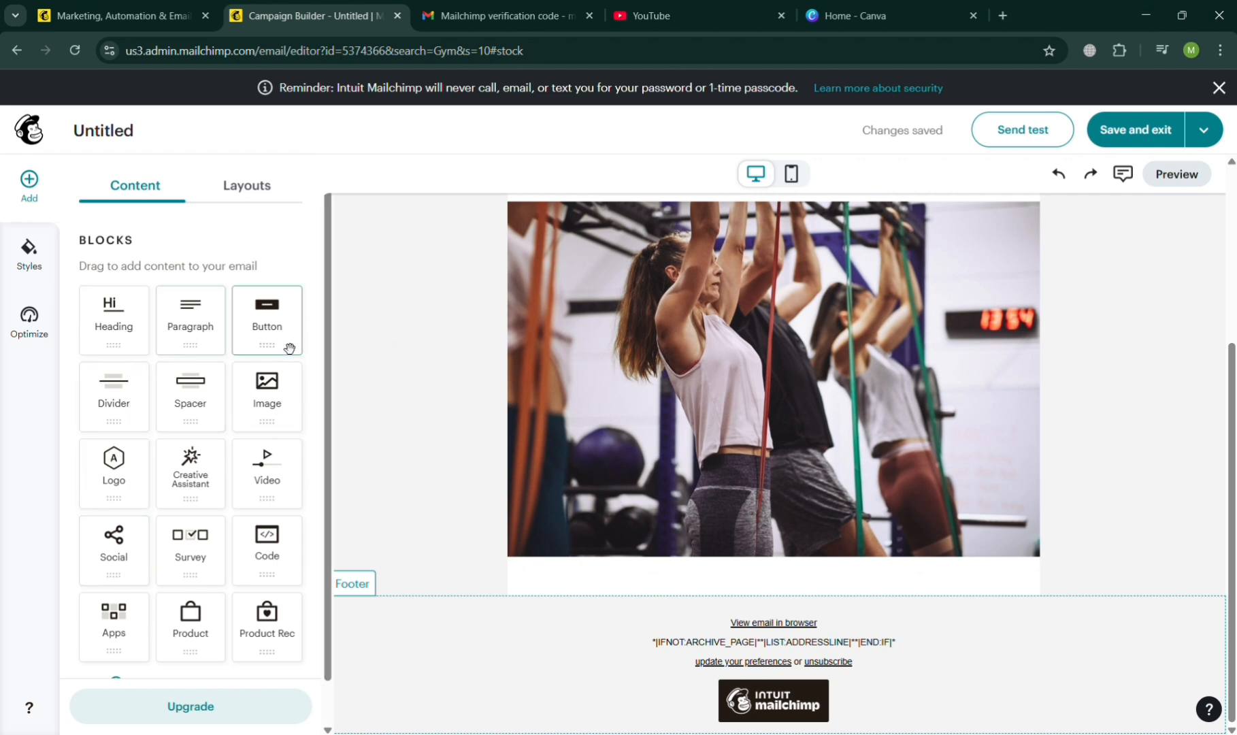
Stack a button block, an empty paragraph block and an image block at the start of the footer section.
left_click_drag(289, 348, 778, 606)
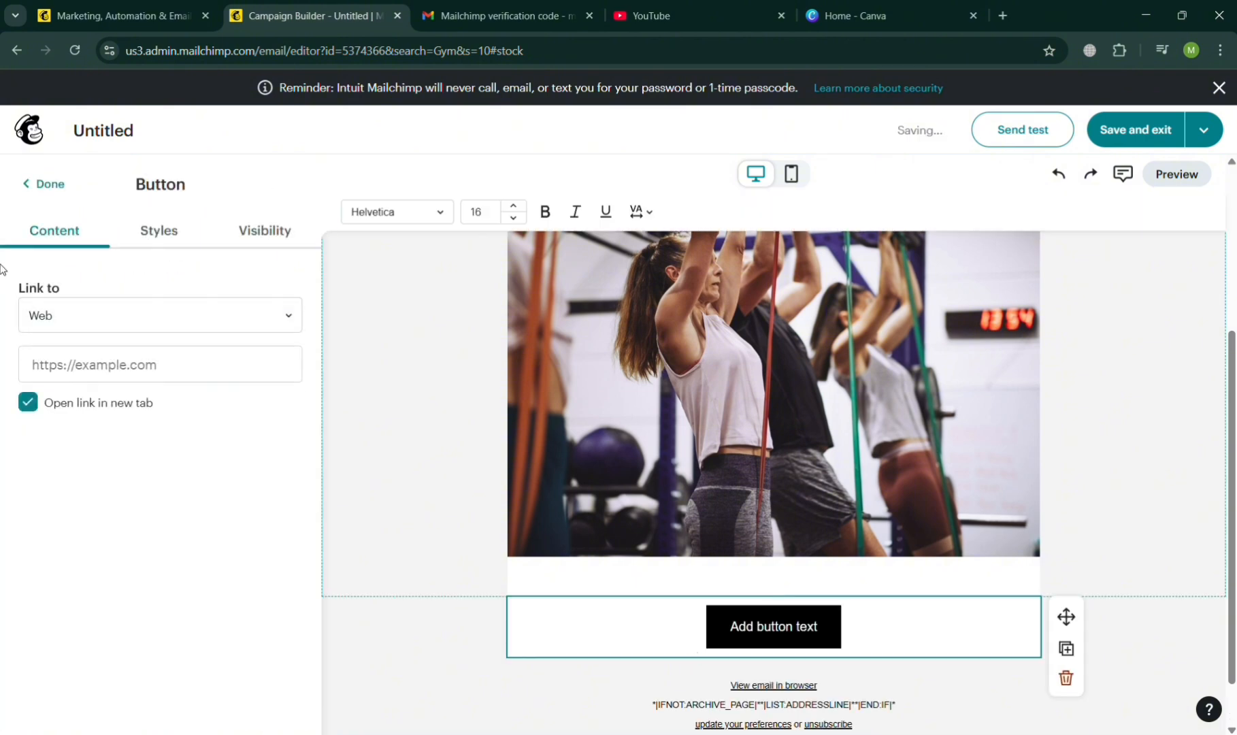
left_click(43, 184)
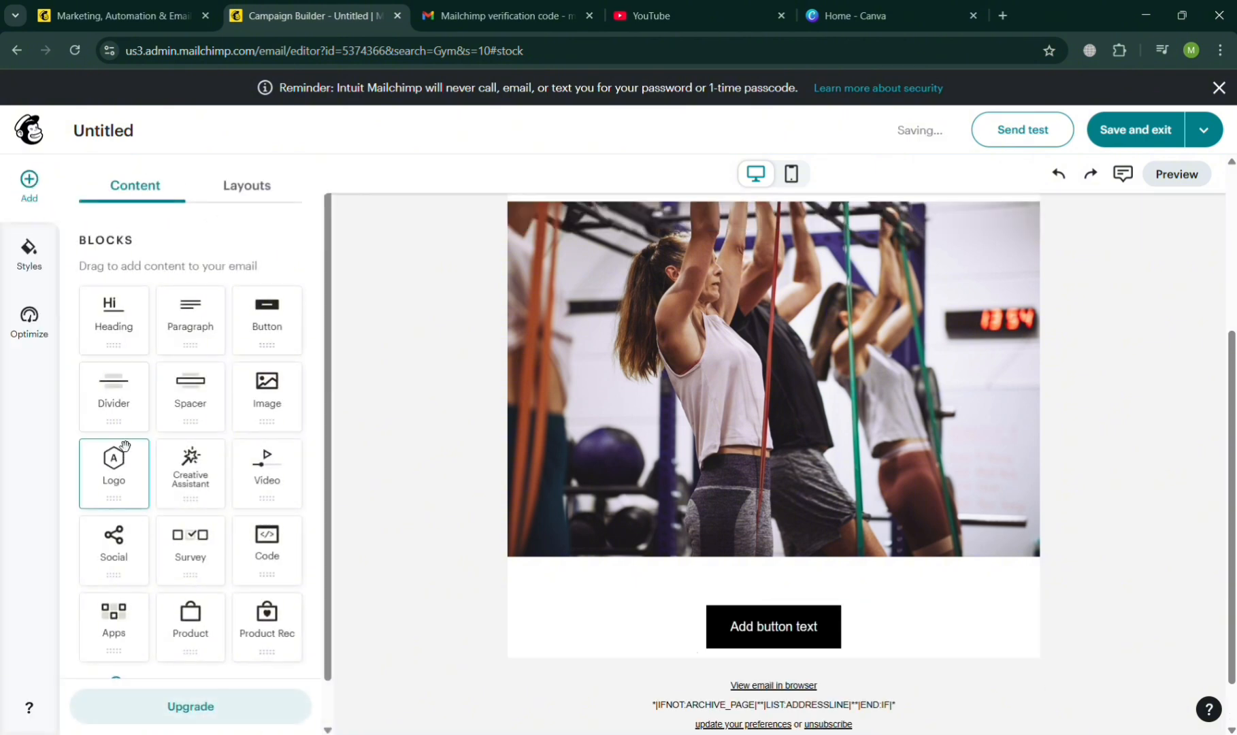
left_click_drag(194, 351, 607, 634)
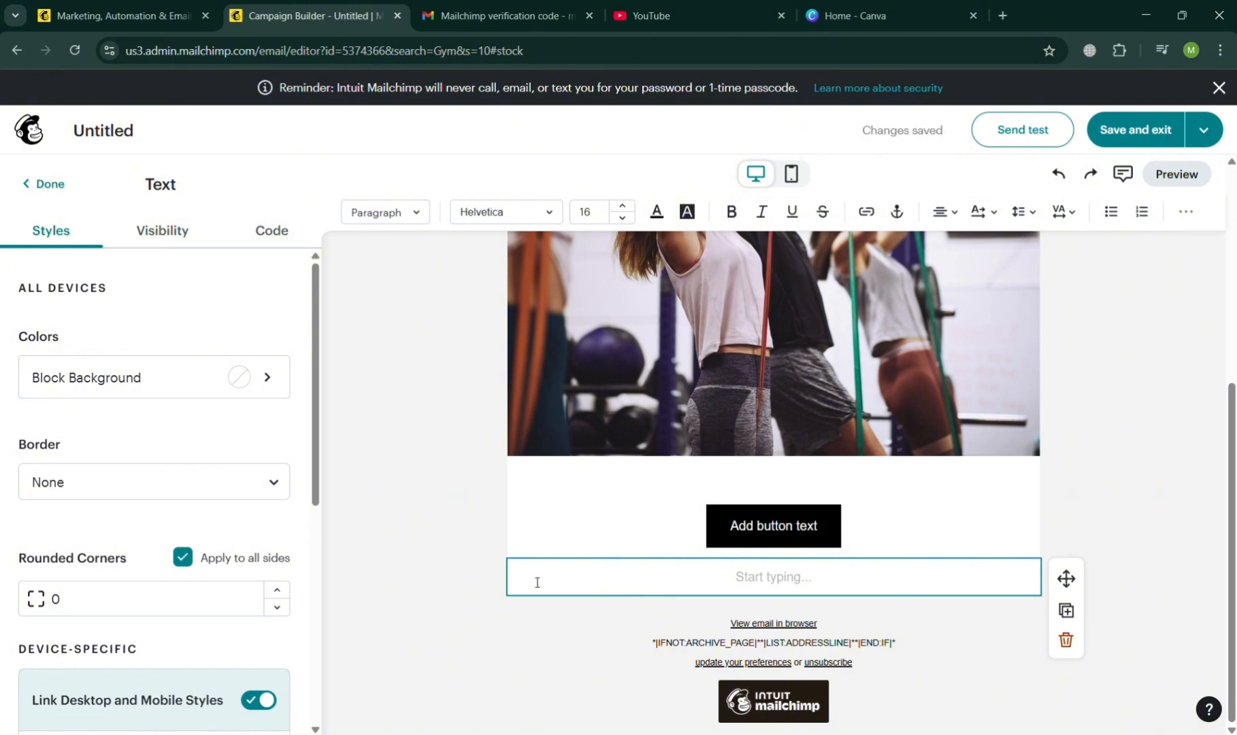
left_click(34, 198)
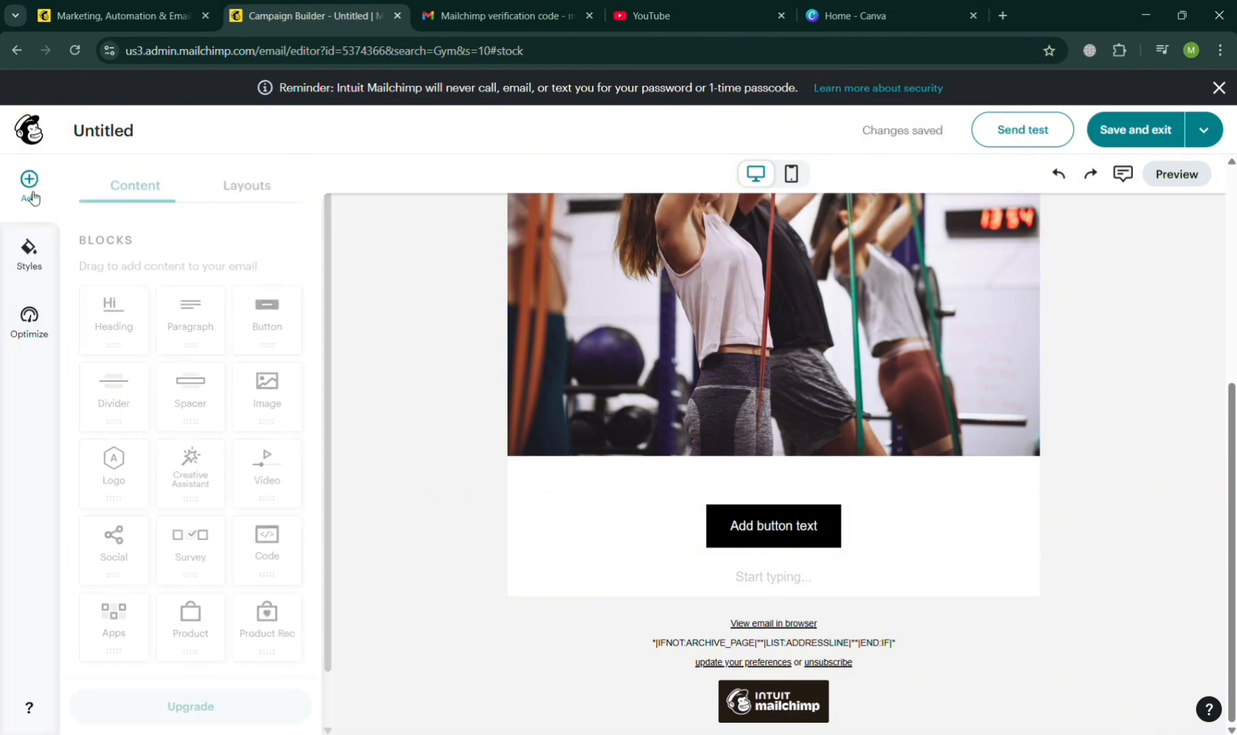
left_click_drag(288, 406, 770, 605)
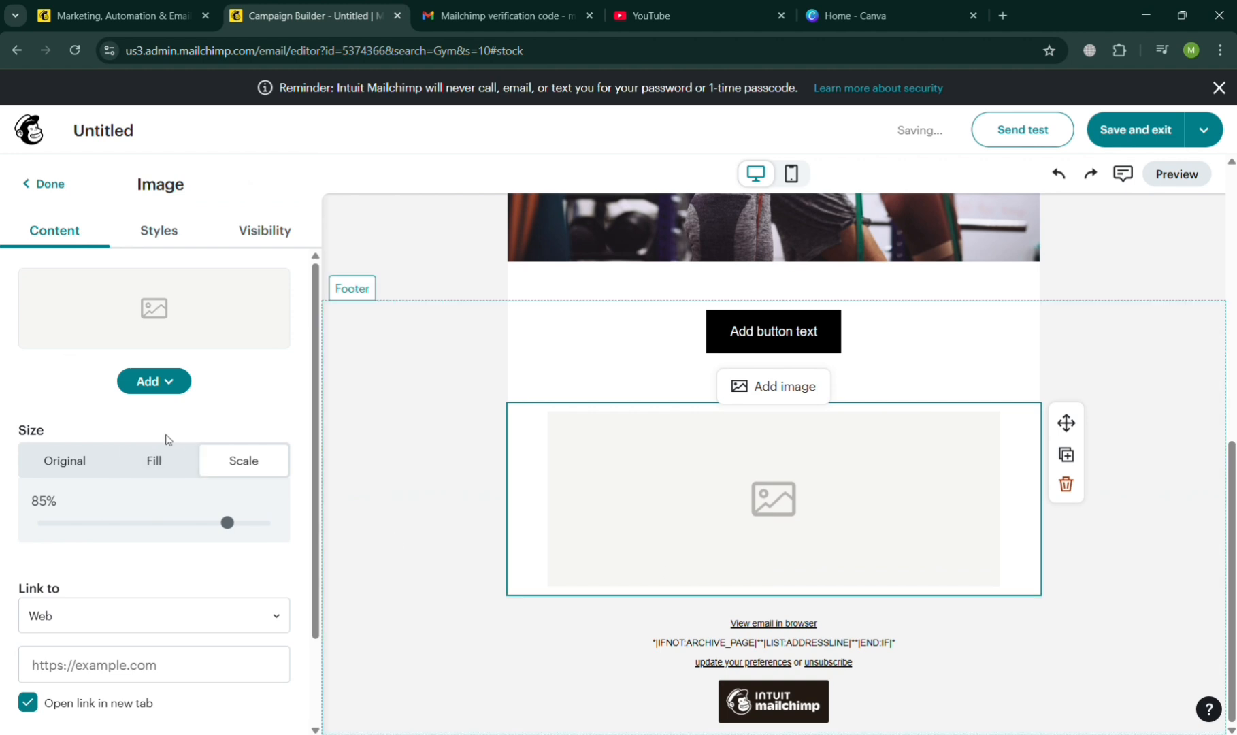
left_click(142, 380)
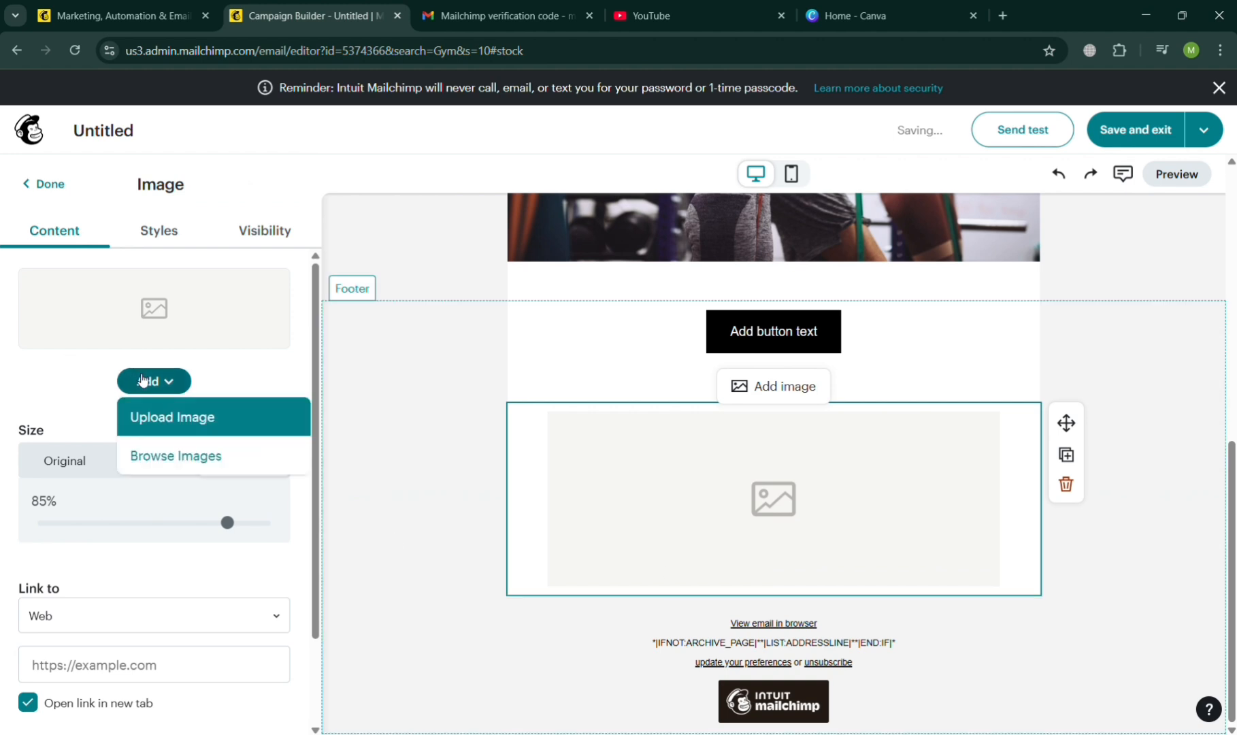
left_click(169, 432)
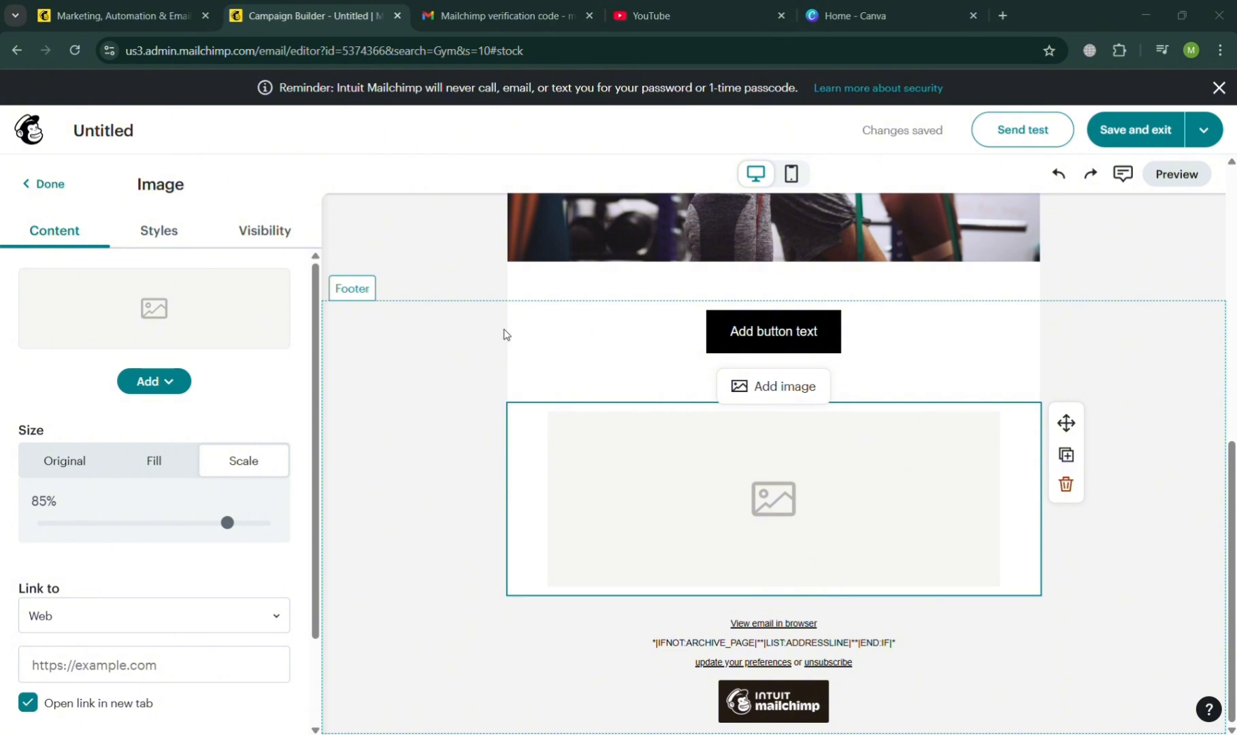
key("Escape")
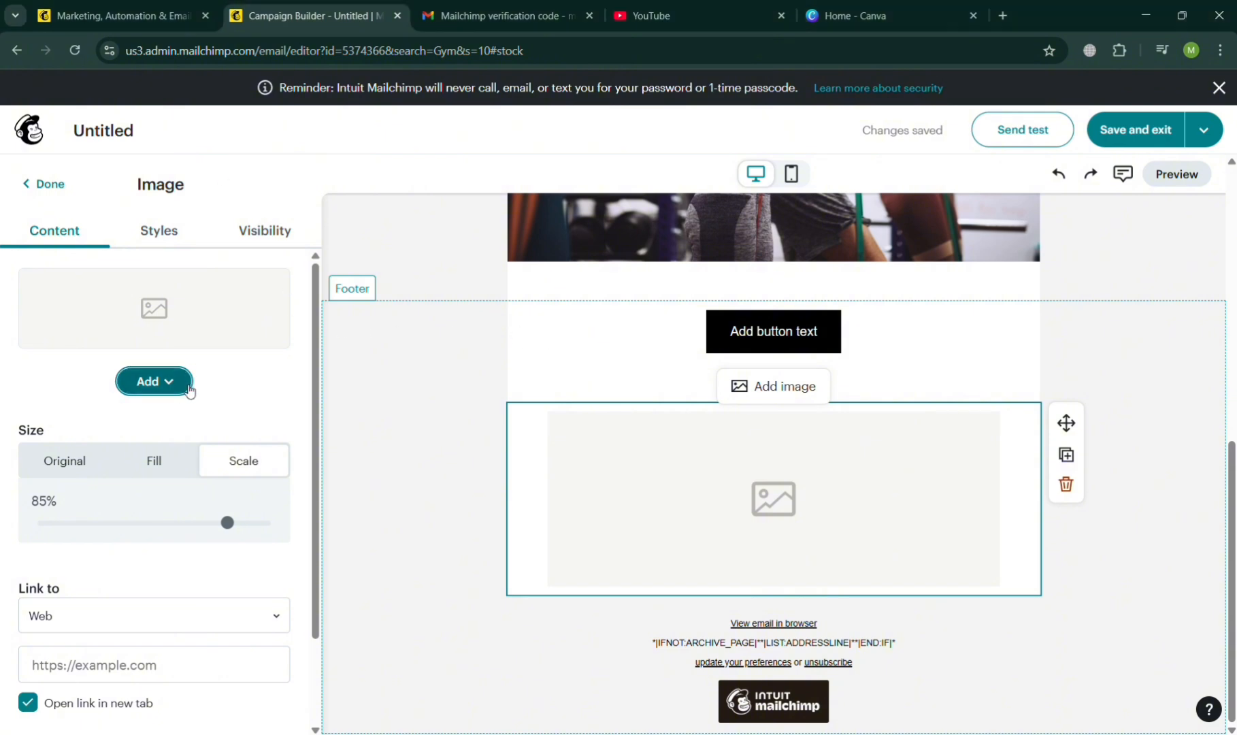
Insert the stock gym photo of a woman on a workout machine into the footer's empty image block, sized with the Scale option.
left_click(182, 387)
left_click(204, 462)
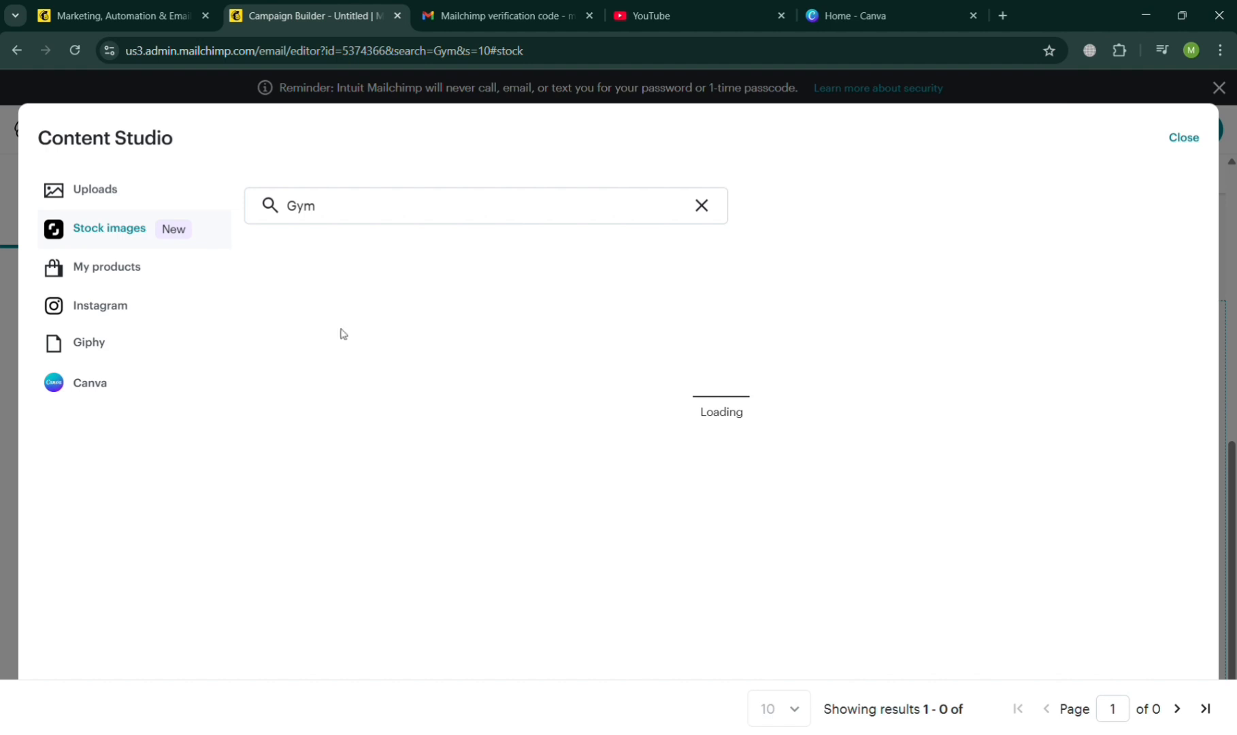
left_click(131, 385)
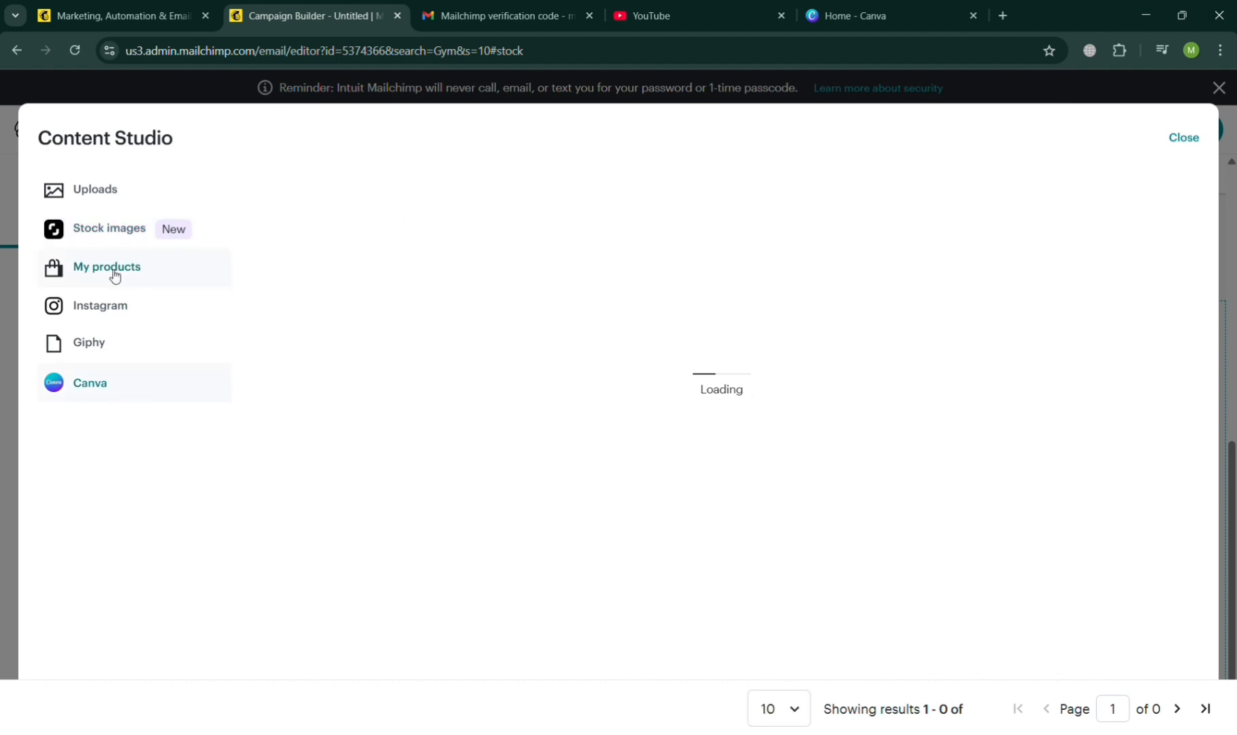
left_click(109, 229)
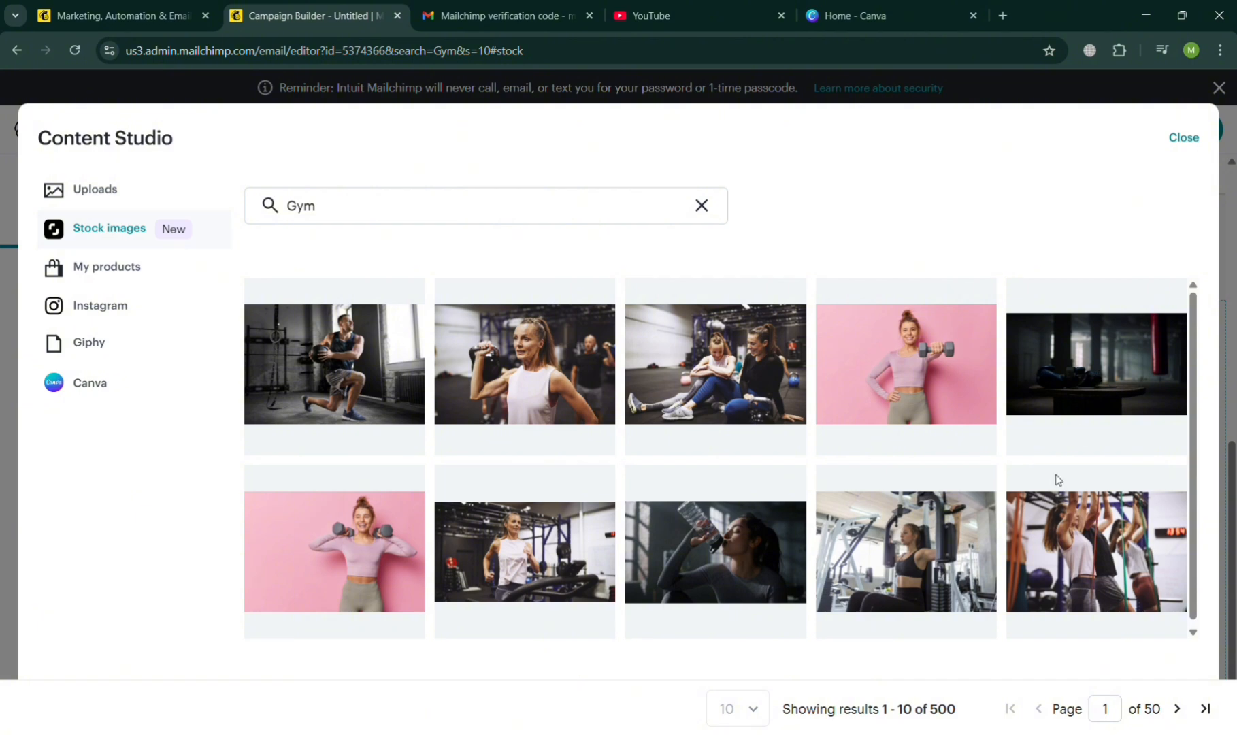
left_click(886, 558)
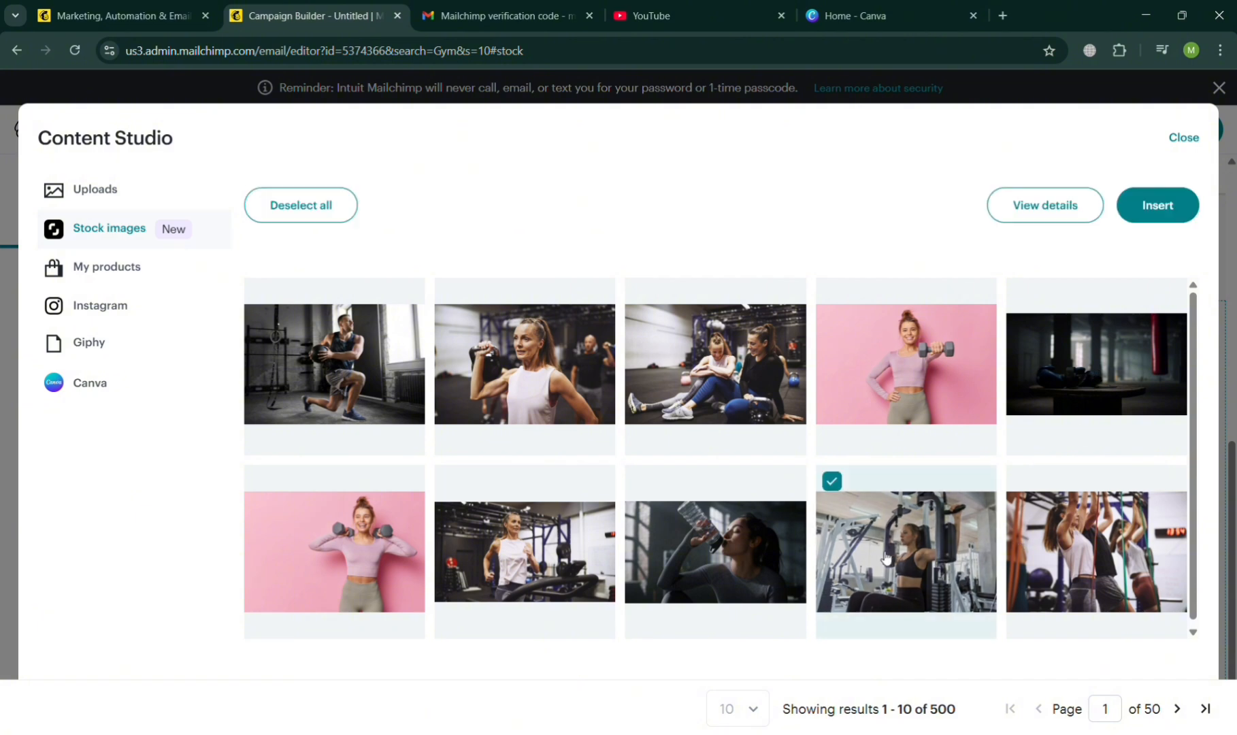
left_click(1166, 221)
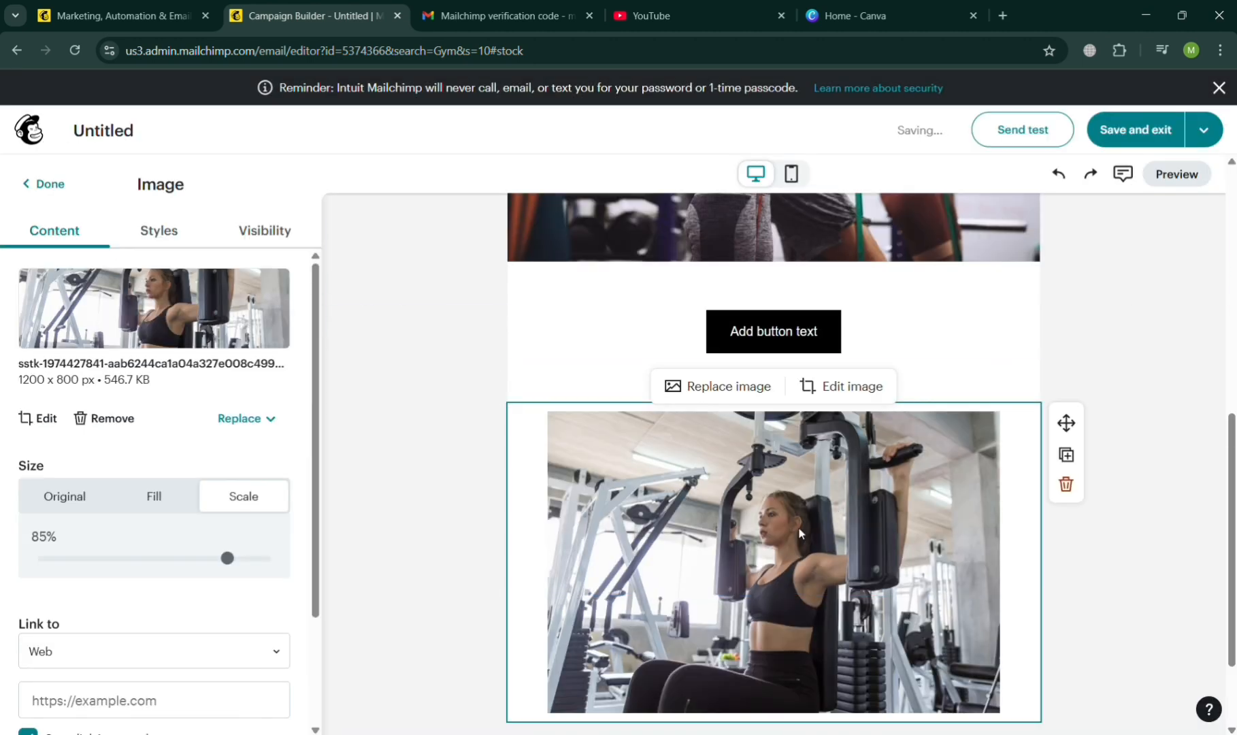
scroll(640, 663, "down", 2)
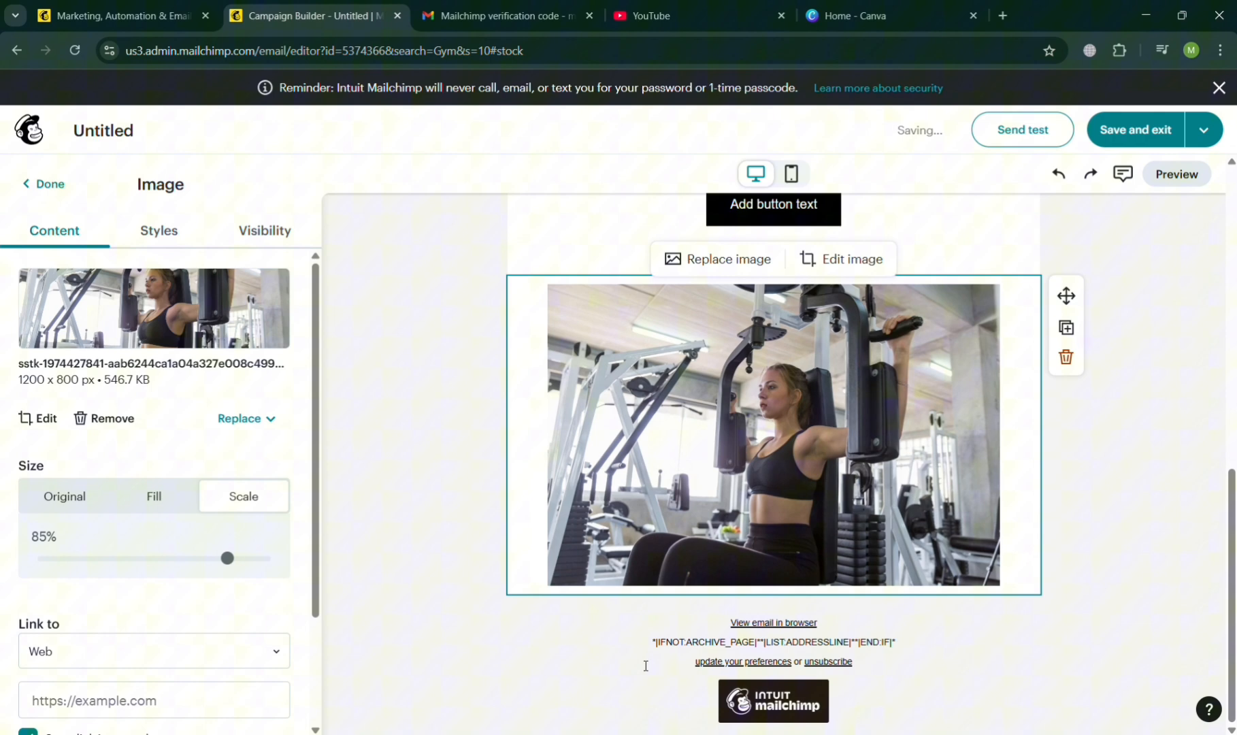
left_click(146, 501)
left_click(235, 498)
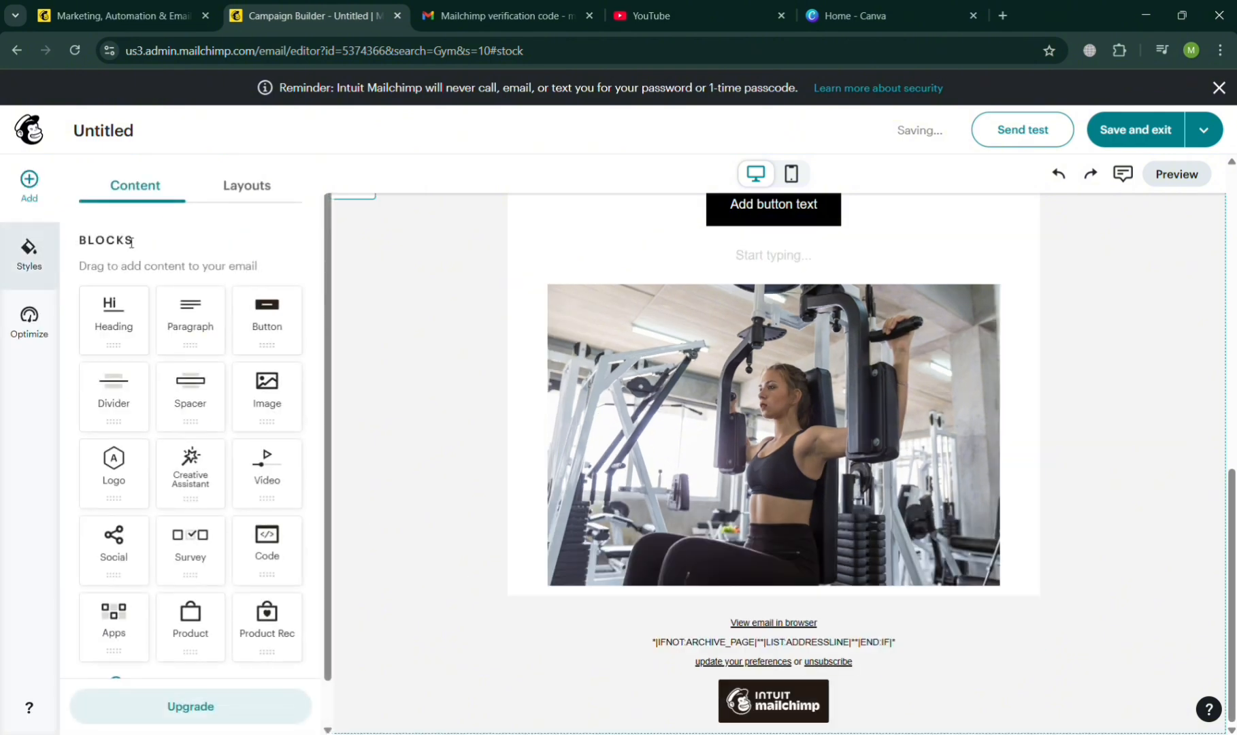
Add a social block of the Follow type with Facebook, Instagram and X icons directly below the workout machine photo.
scroll(154, 524, "down", 1)
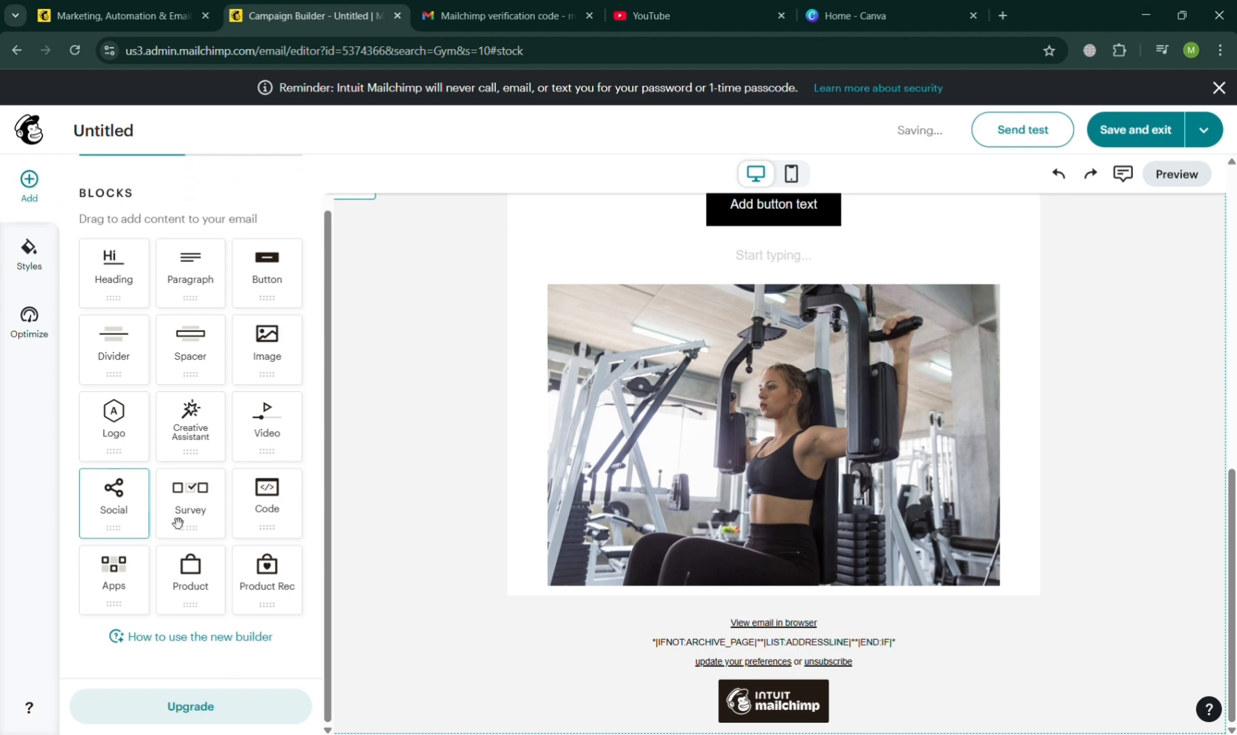
left_click_drag(142, 521, 708, 610)
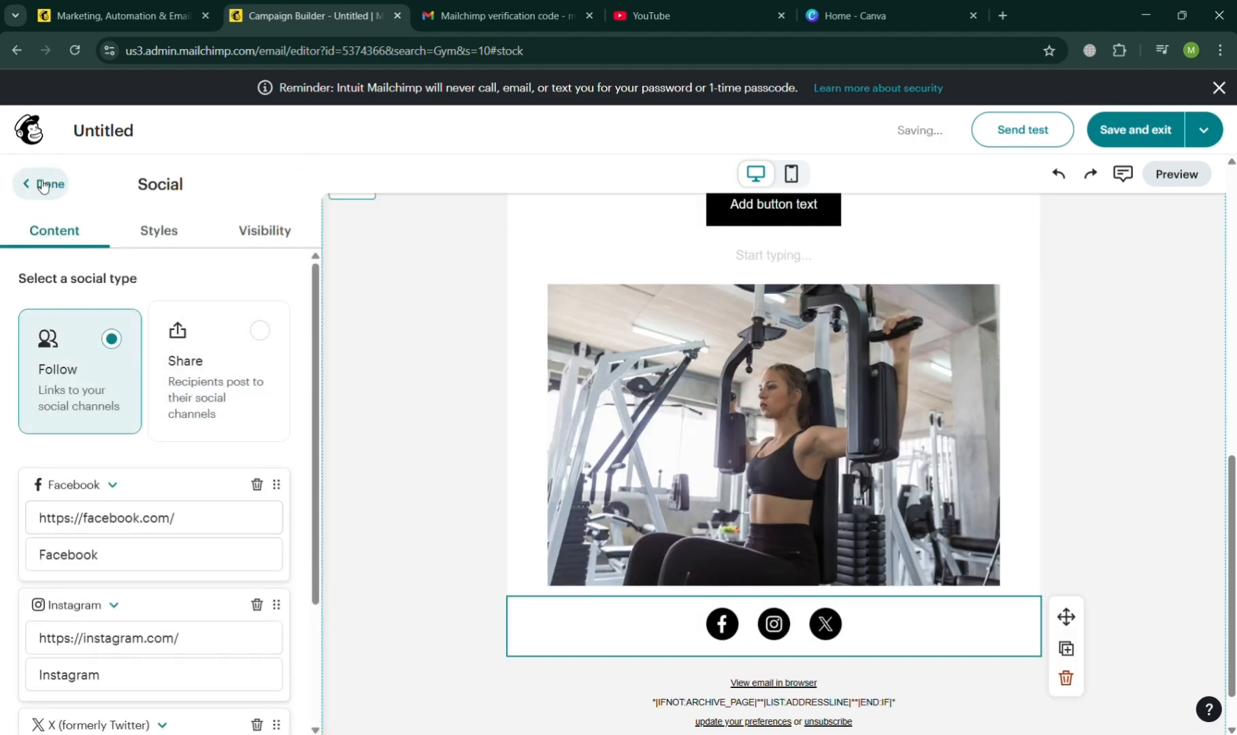
scroll(94, 585, "down", 2)
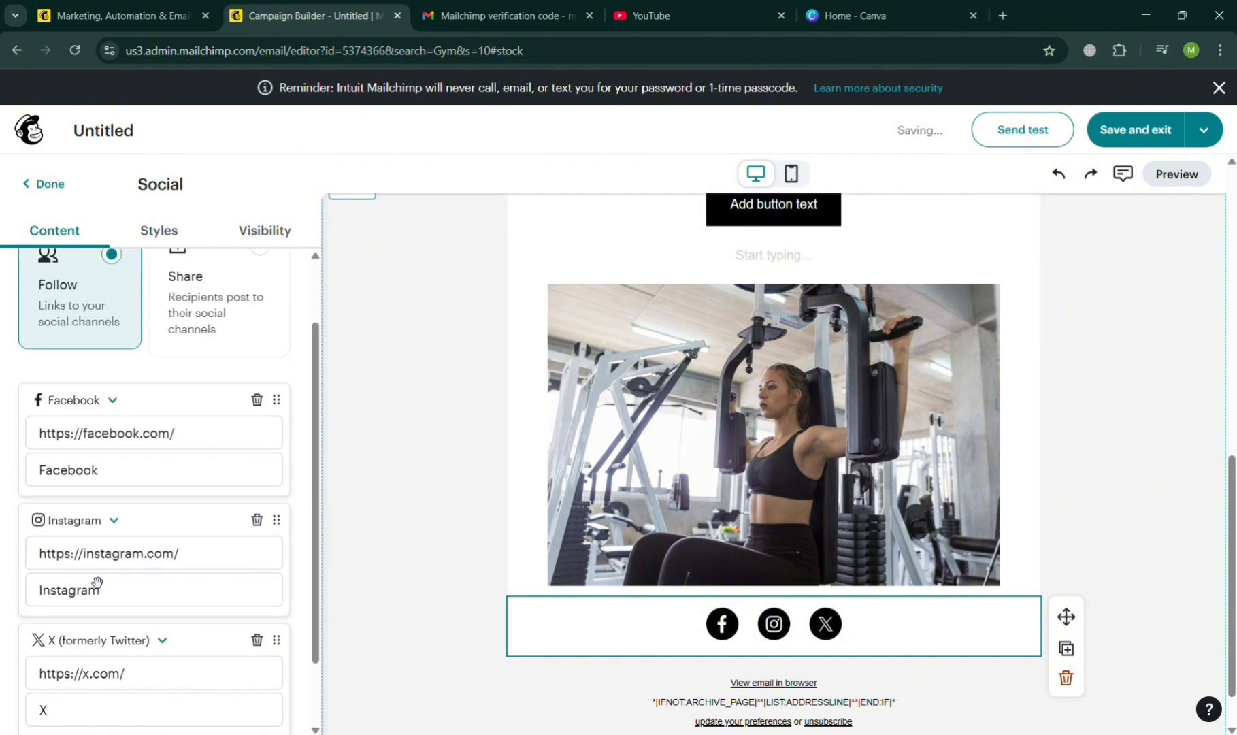
scroll(136, 516, "up", 3)
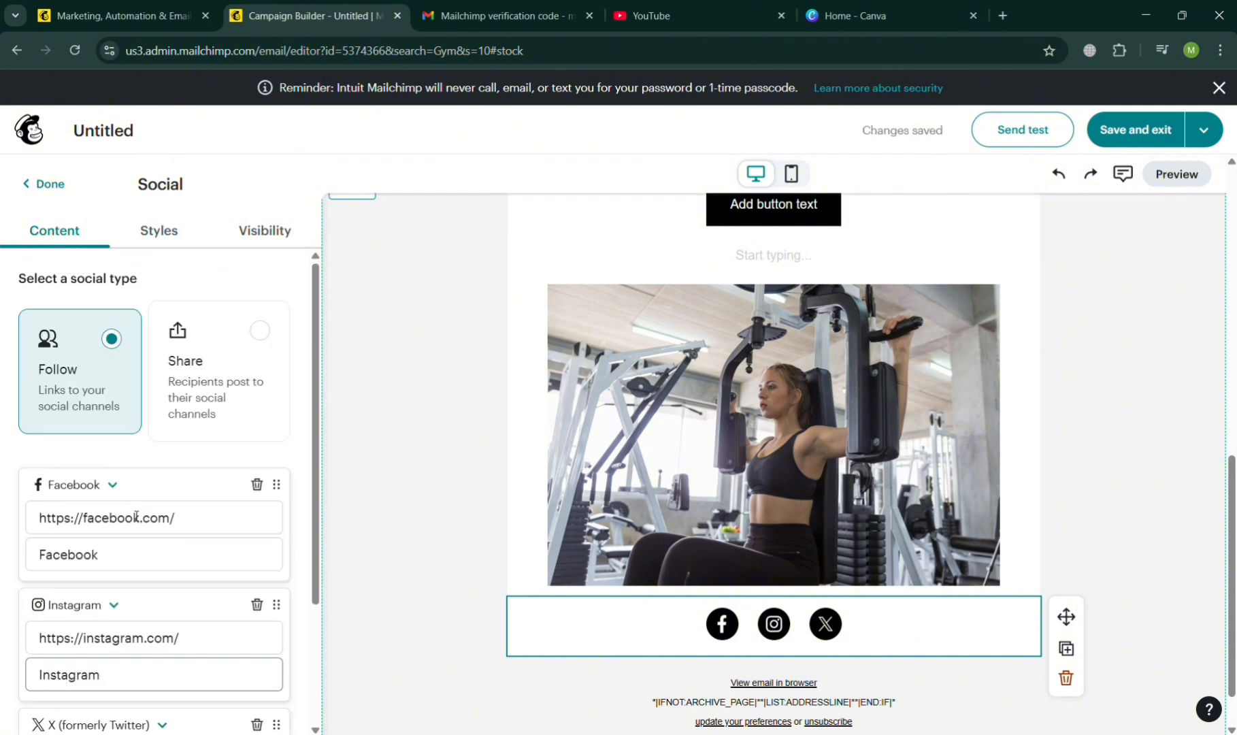
left_click(37, 184)
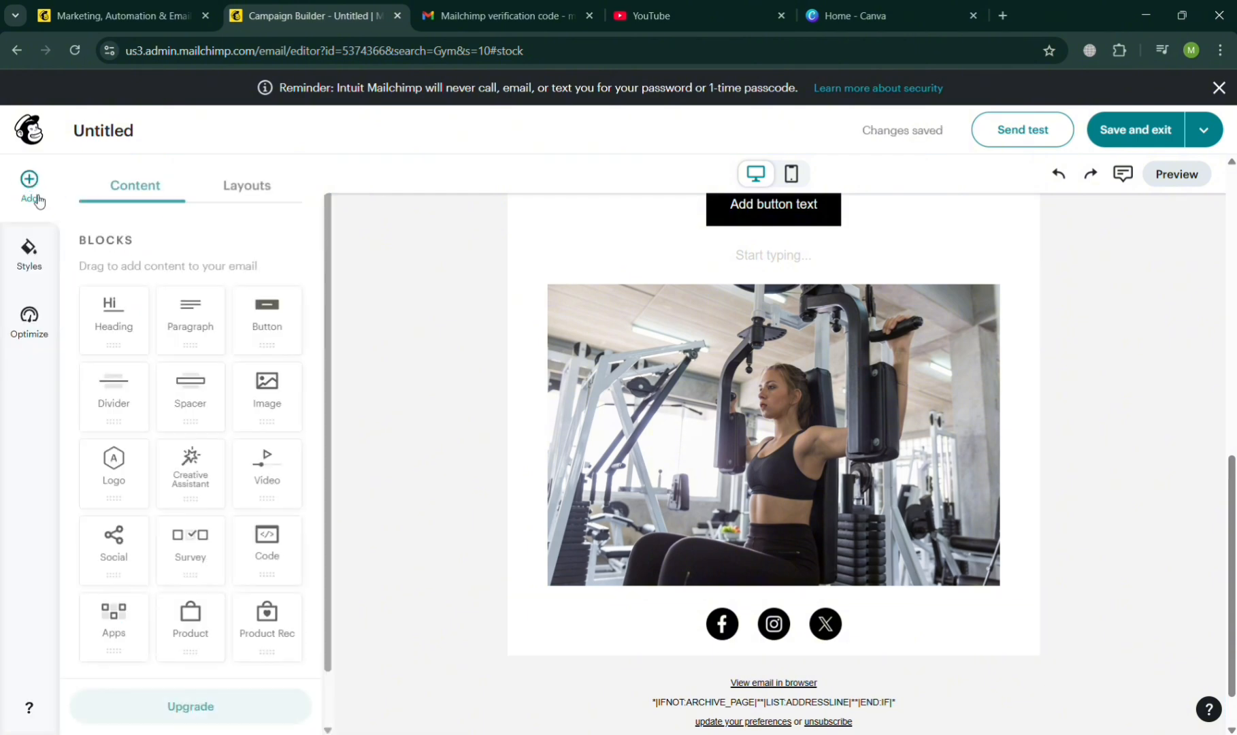
Add a paragraph block below the social icons with the text "THE END".
scroll(305, 495, "down", 1)
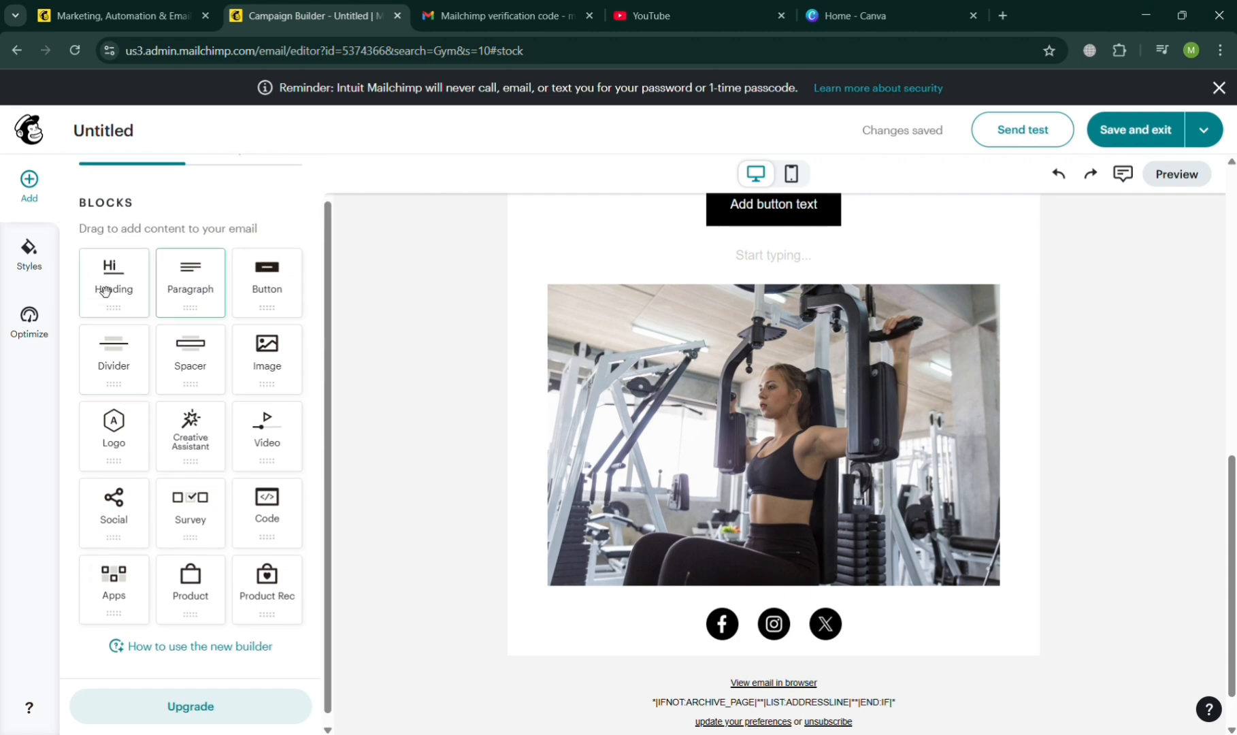
left_click_drag(191, 297, 638, 616)
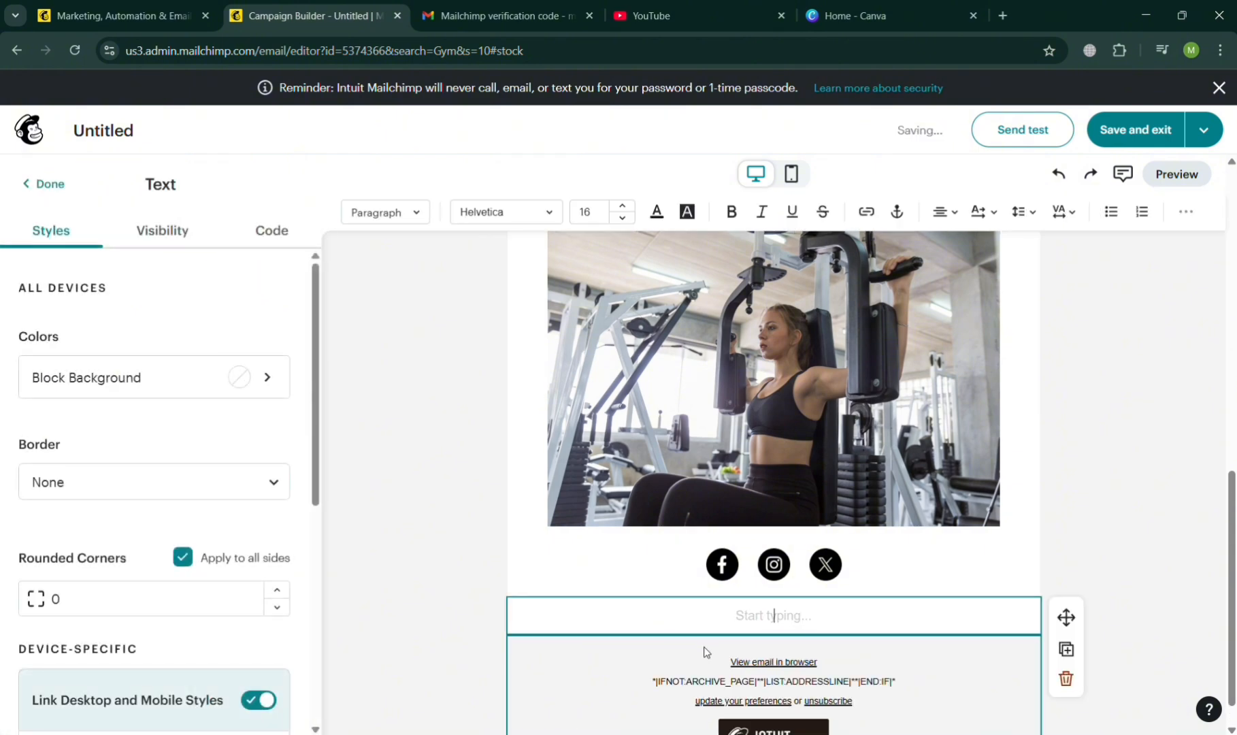
type("THE END")
left_click(445, 570)
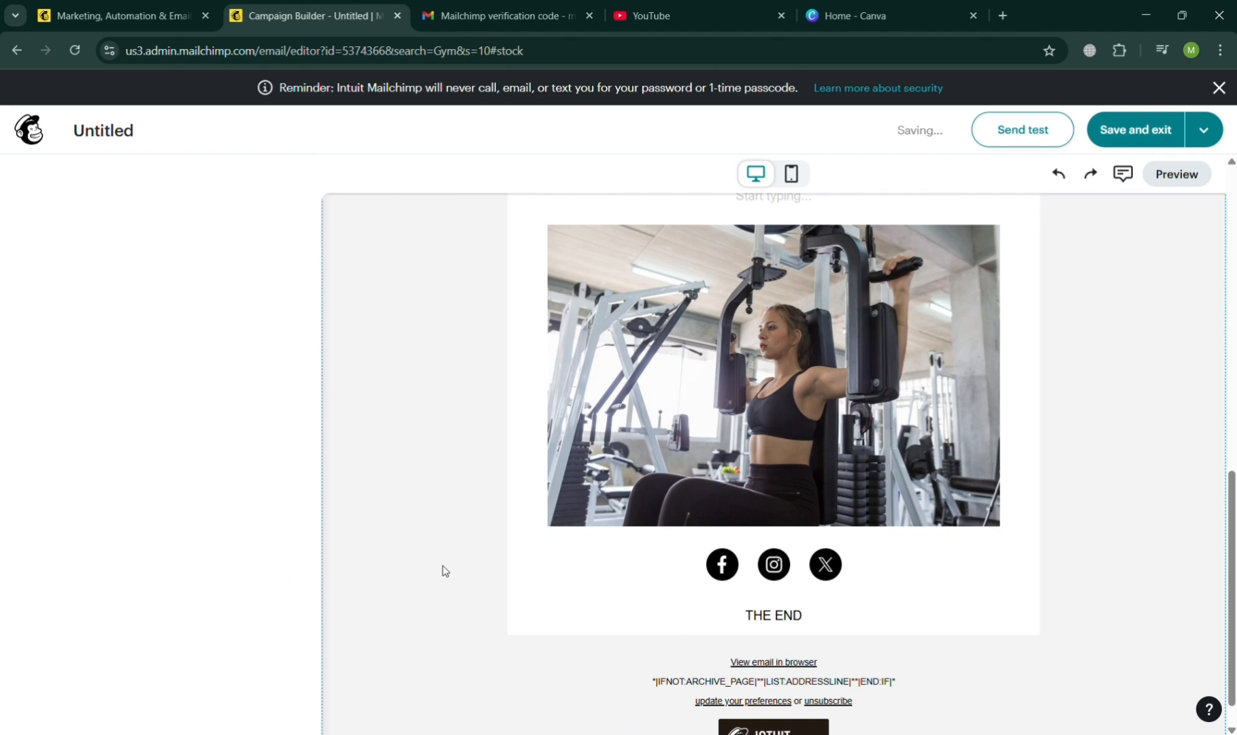
Examine the style and visibility settings of the "THE END" text block and the list of available content blocks.
left_click(806, 620)
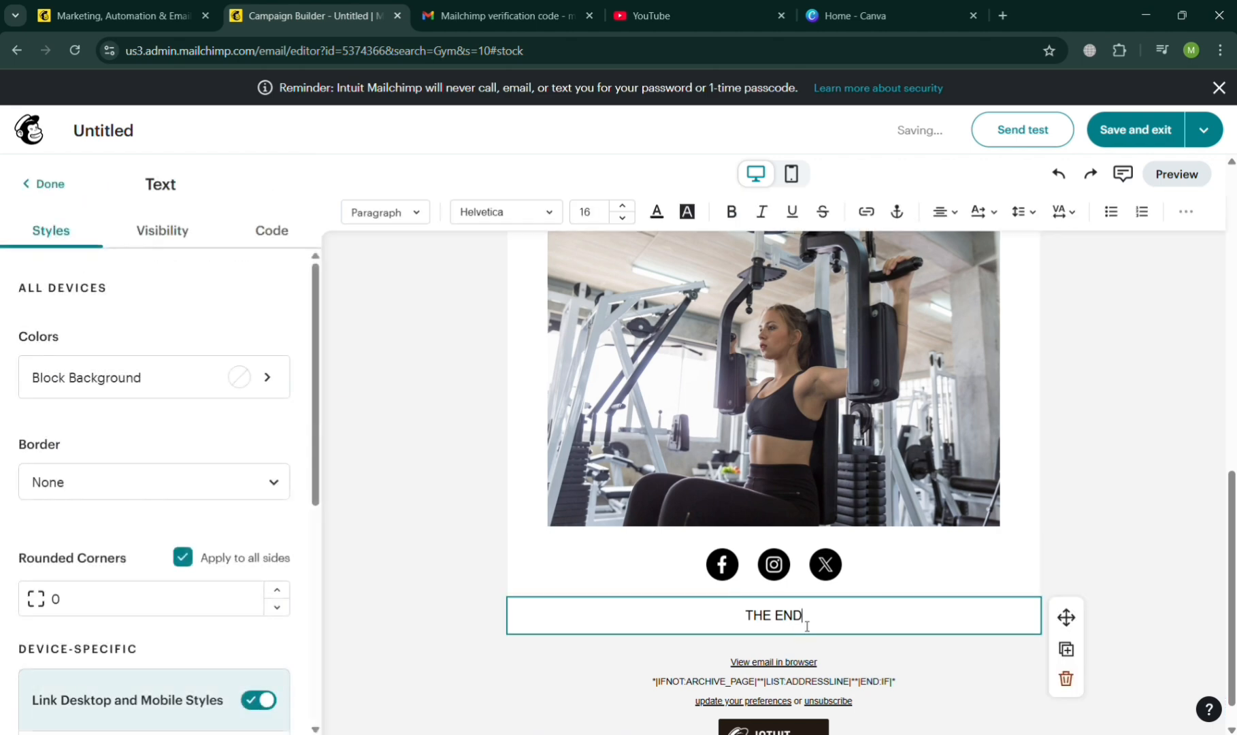
scroll(239, 604, "down", 5)
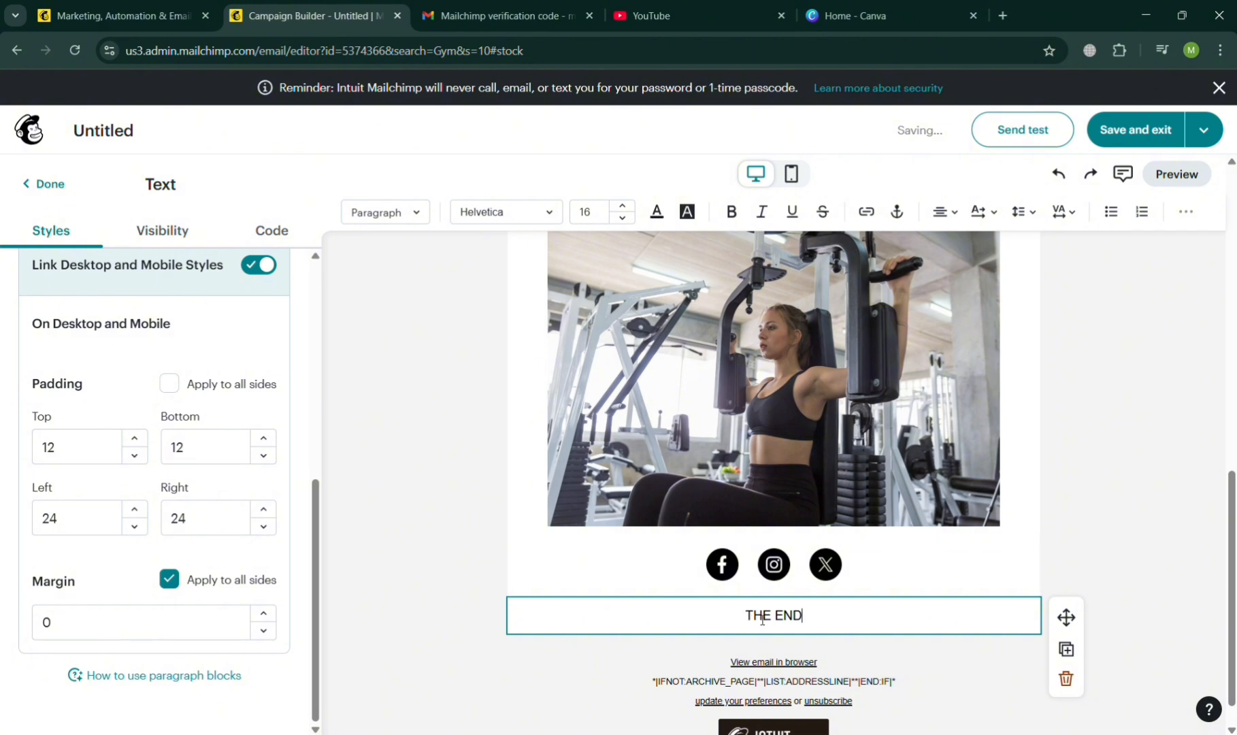
triple_click(786, 620)
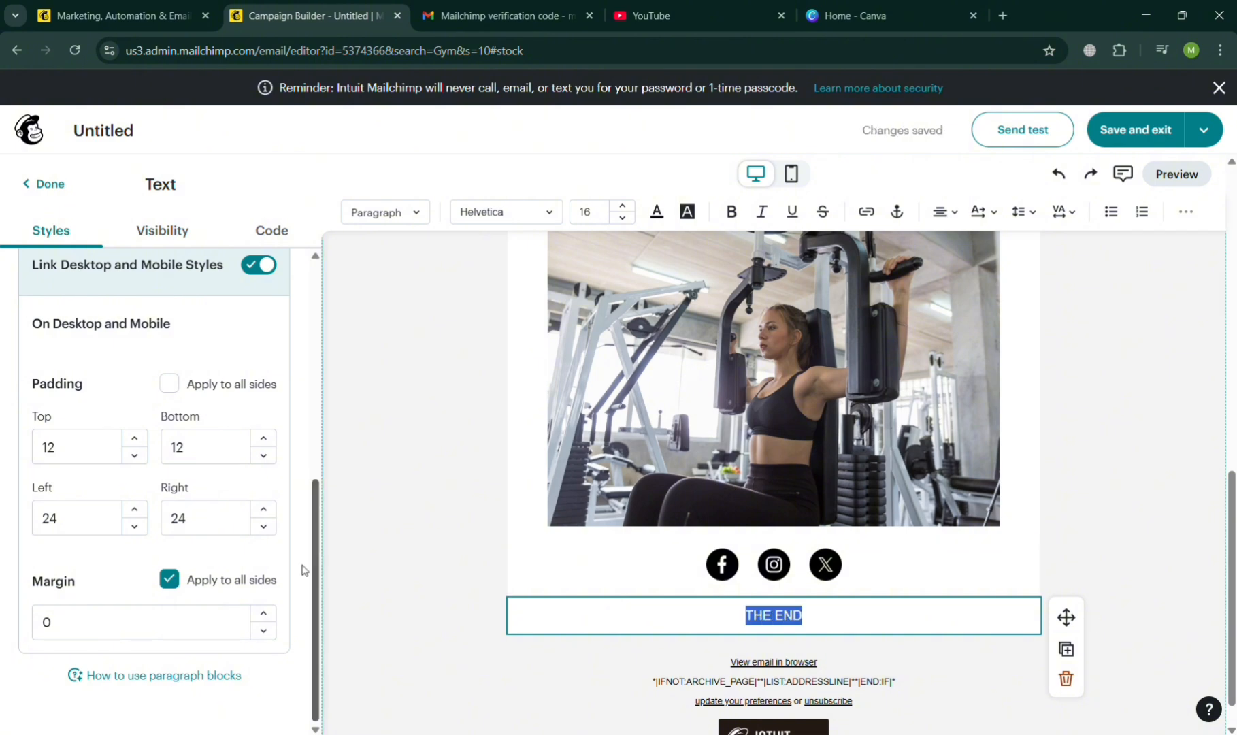
left_click(149, 232)
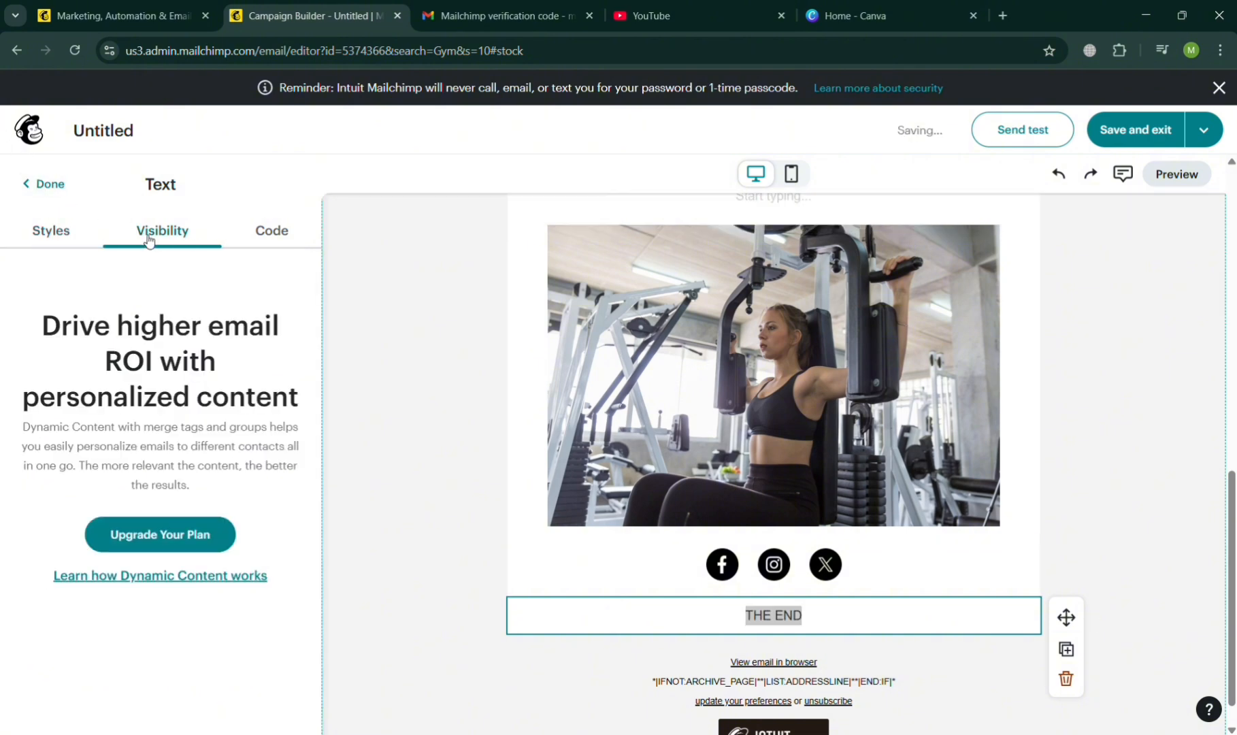
left_click(43, 183)
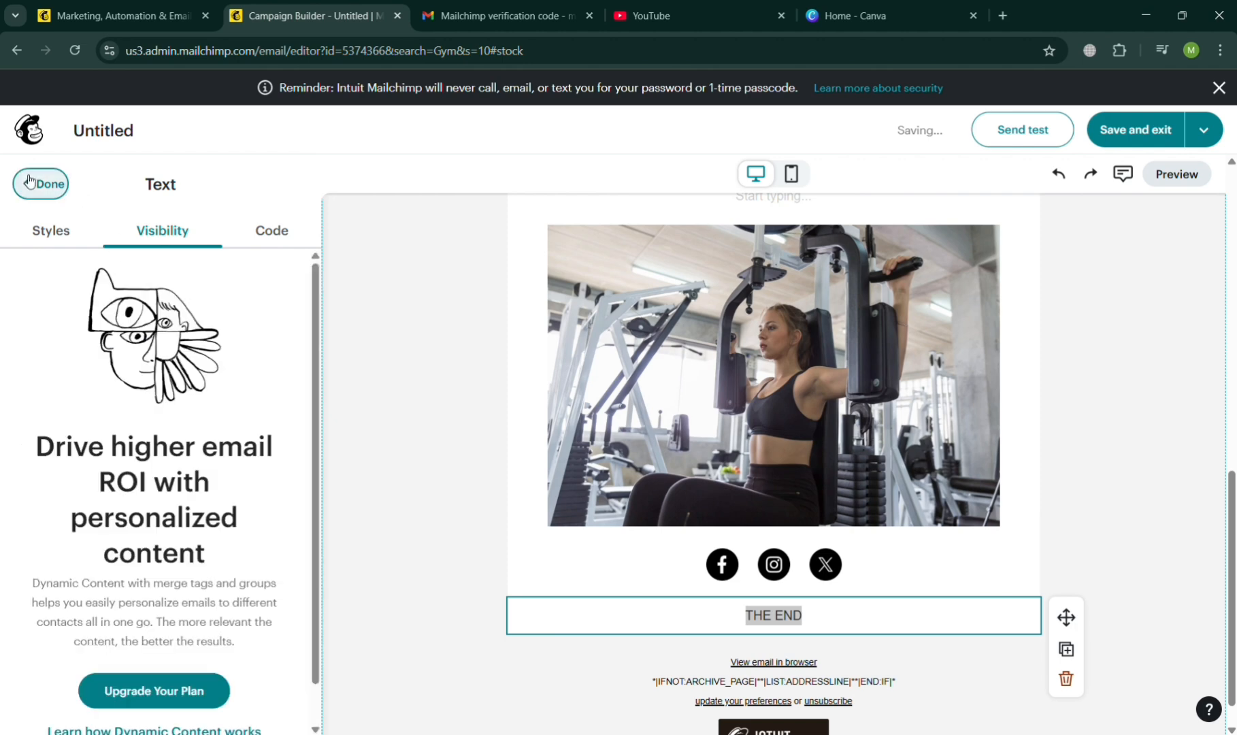
scroll(481, 447, "up", 1)
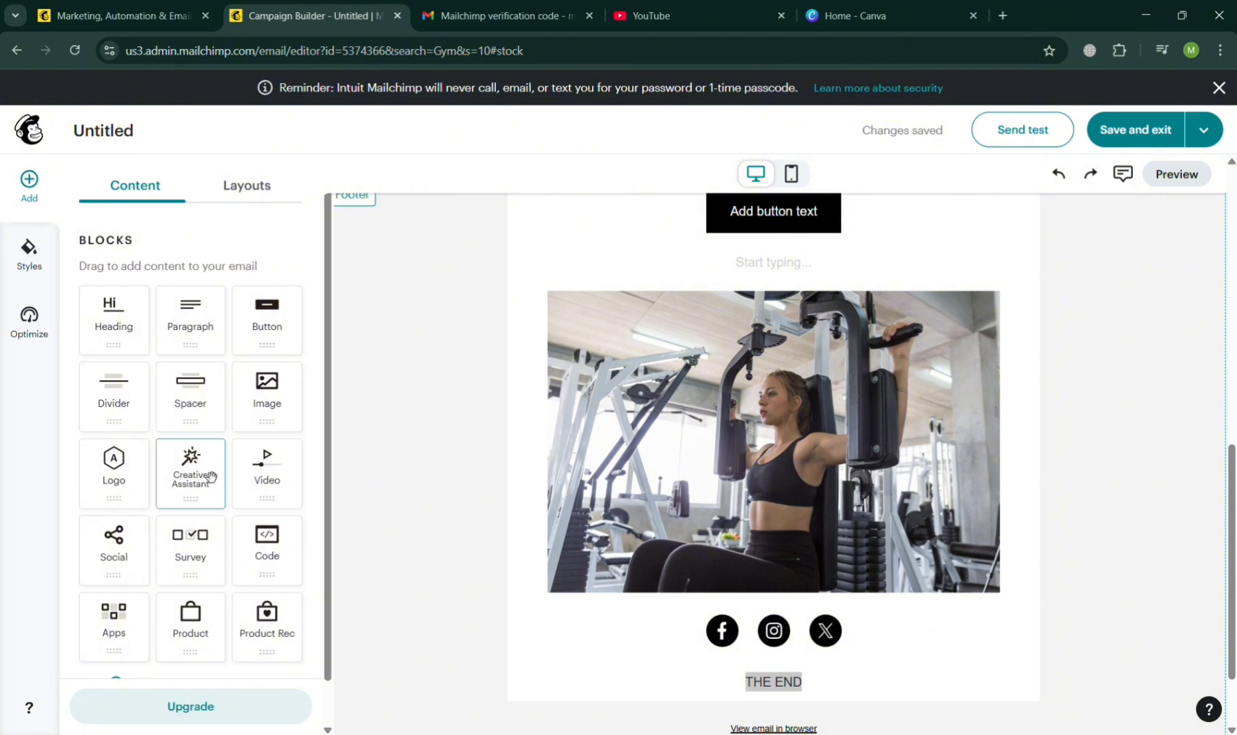
scroll(191, 466, "down", 1)
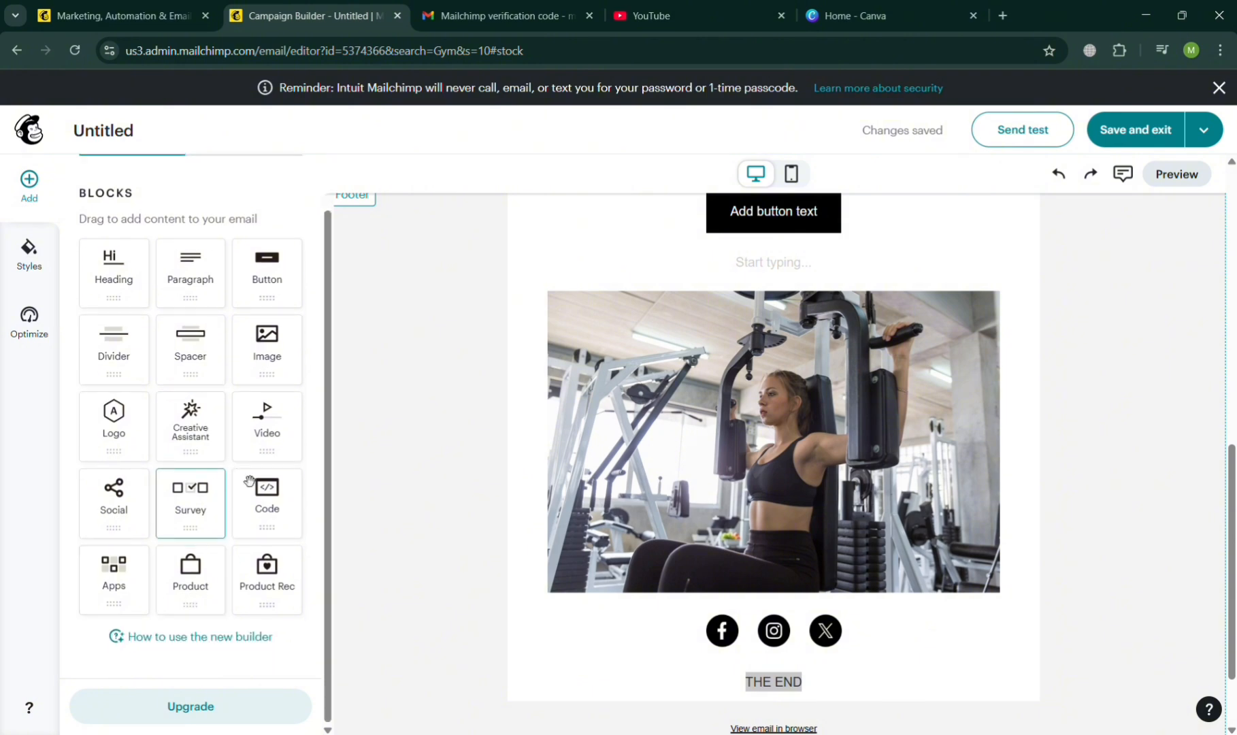
Turn the "THE END" text into an anchor named END.
triple_click(760, 579)
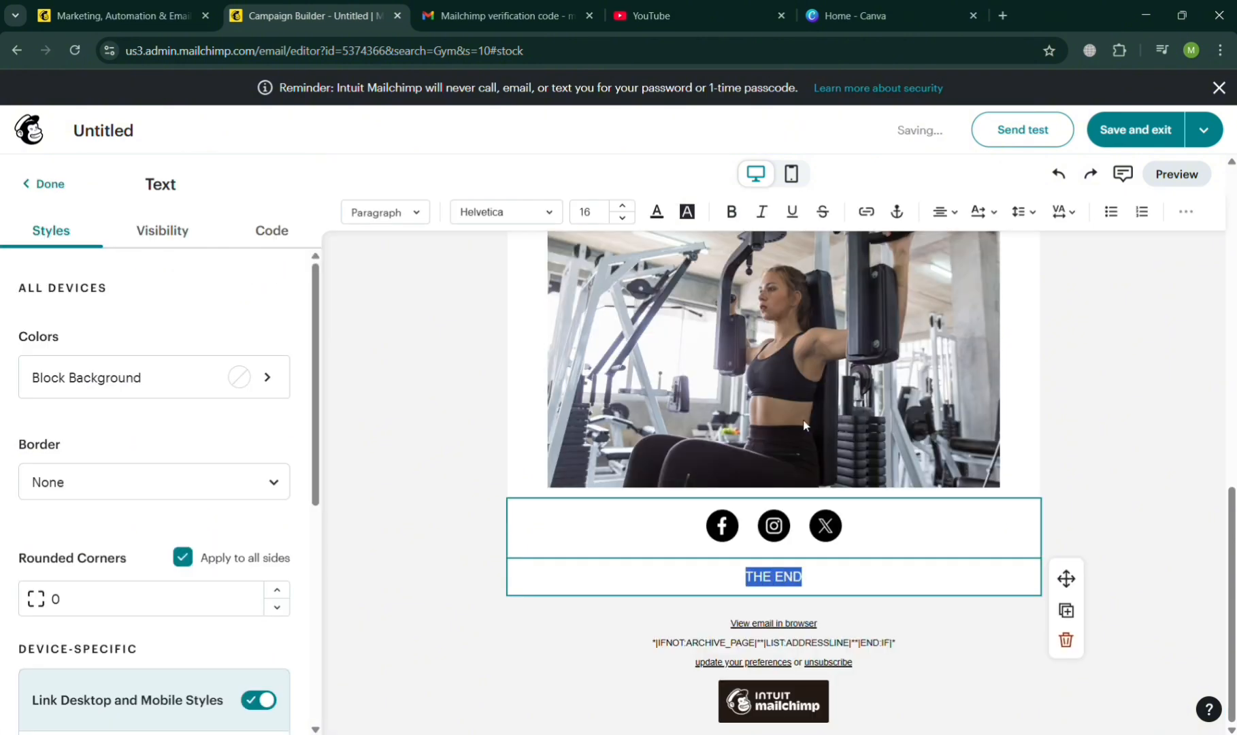
left_click(907, 213)
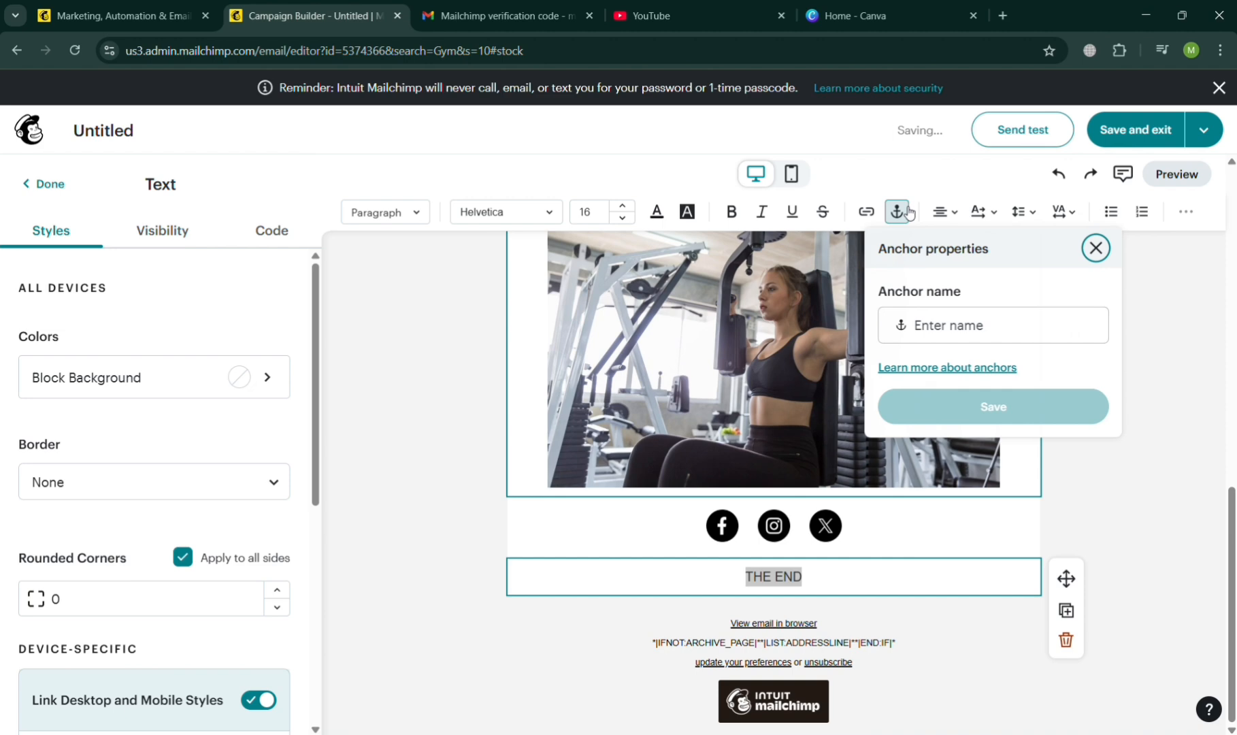
left_click(972, 343)
type("END")
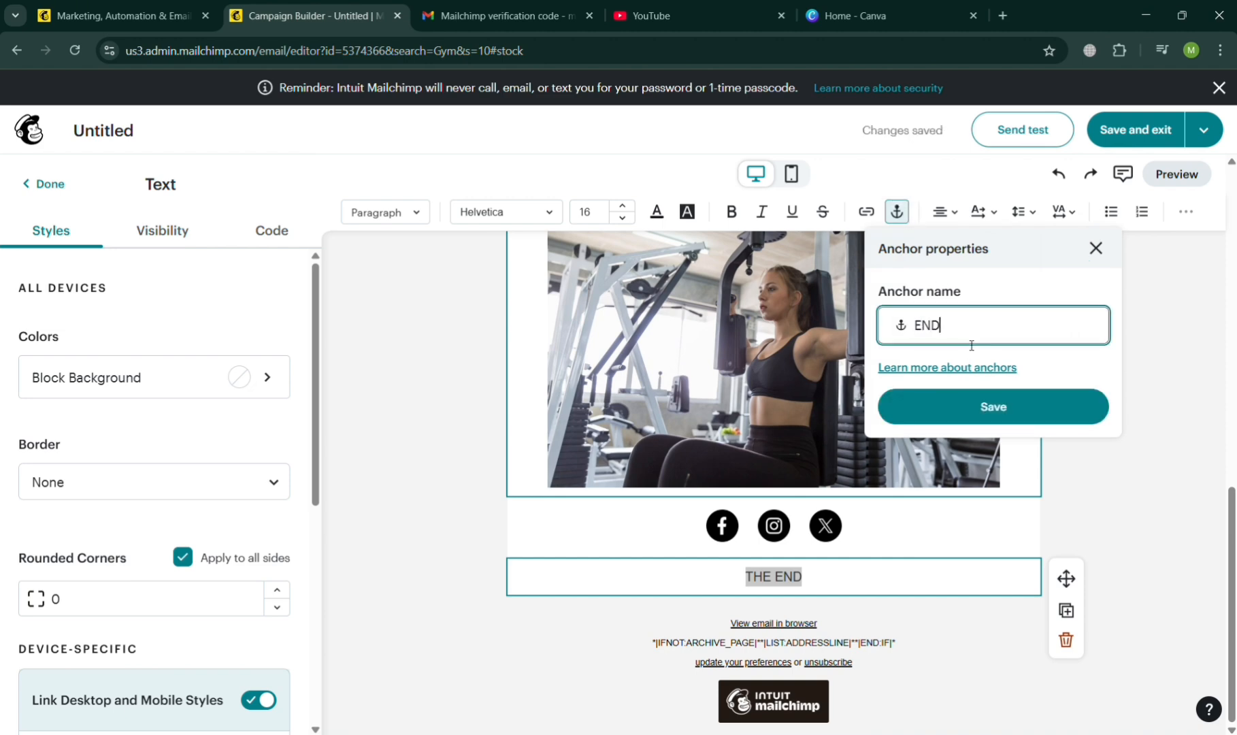
left_click(961, 411)
Change the link of the first gym image, below the tagline, from a web address to the END anchor.
scroll(959, 411, "up", 6)
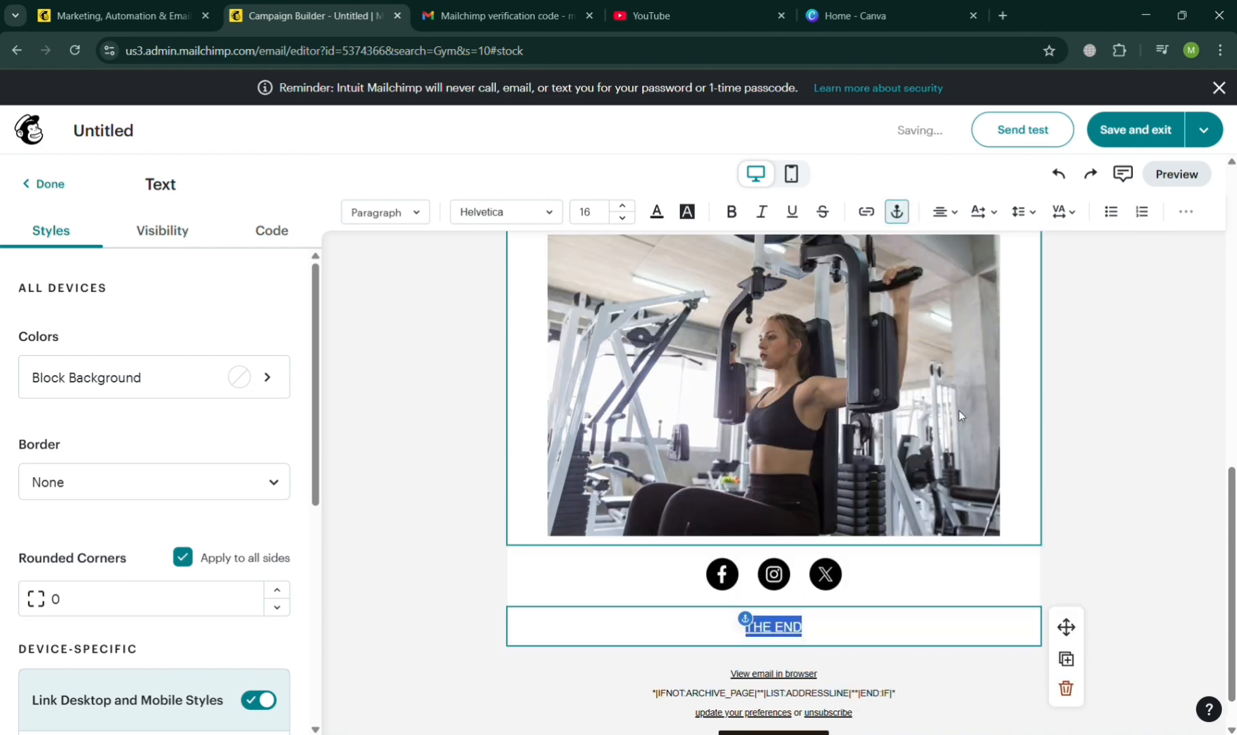
scroll(959, 411, "up", 1)
left_click(965, 417)
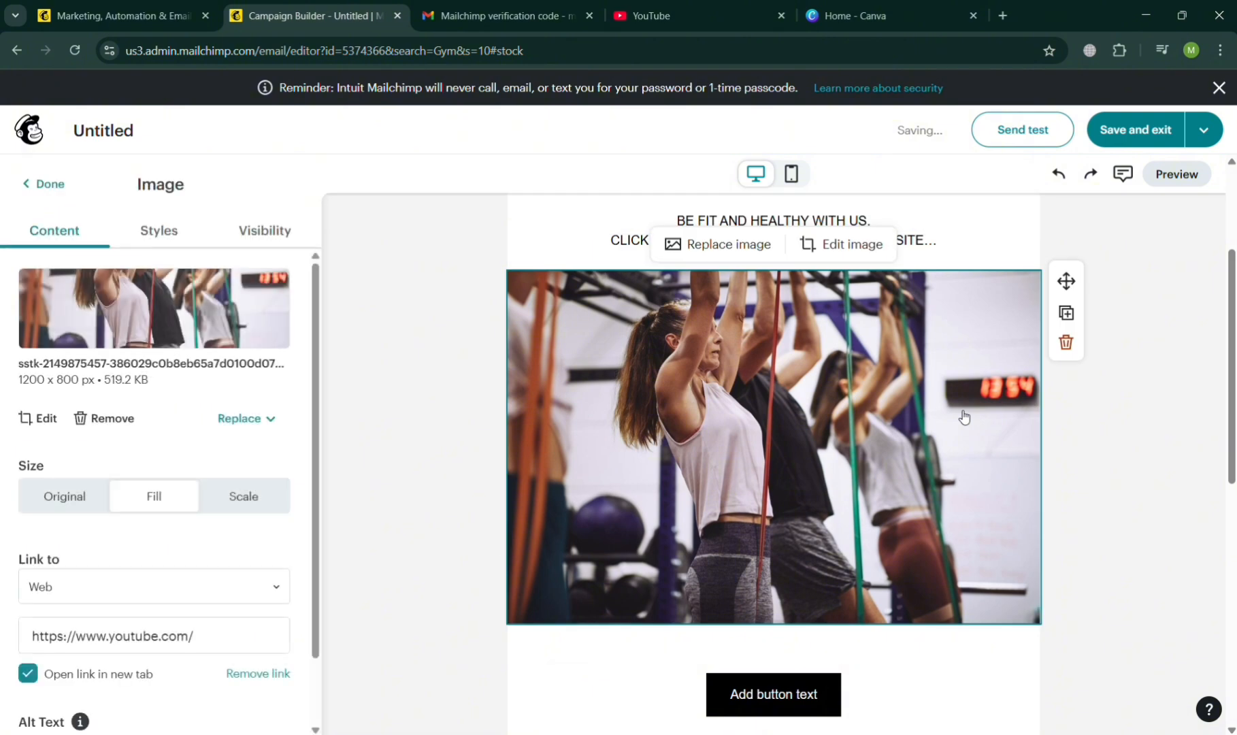
scroll(143, 611, "down", 1)
left_click(186, 569)
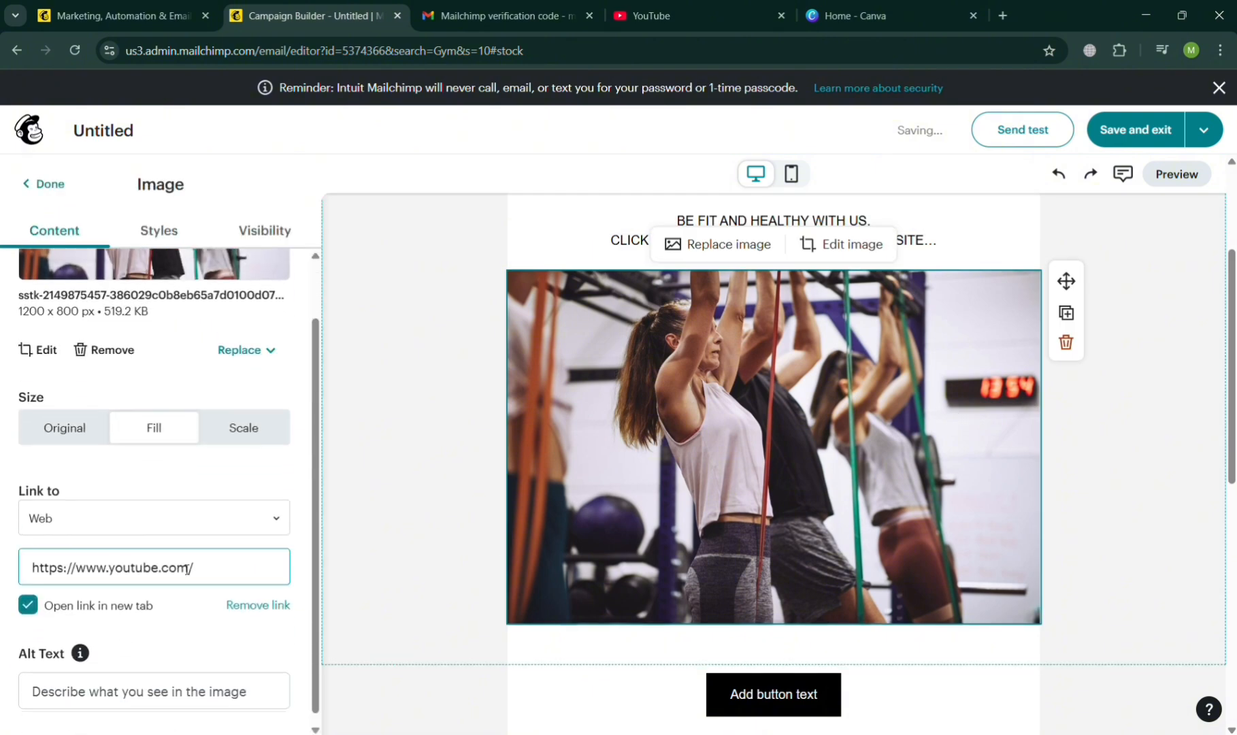
left_click(231, 527)
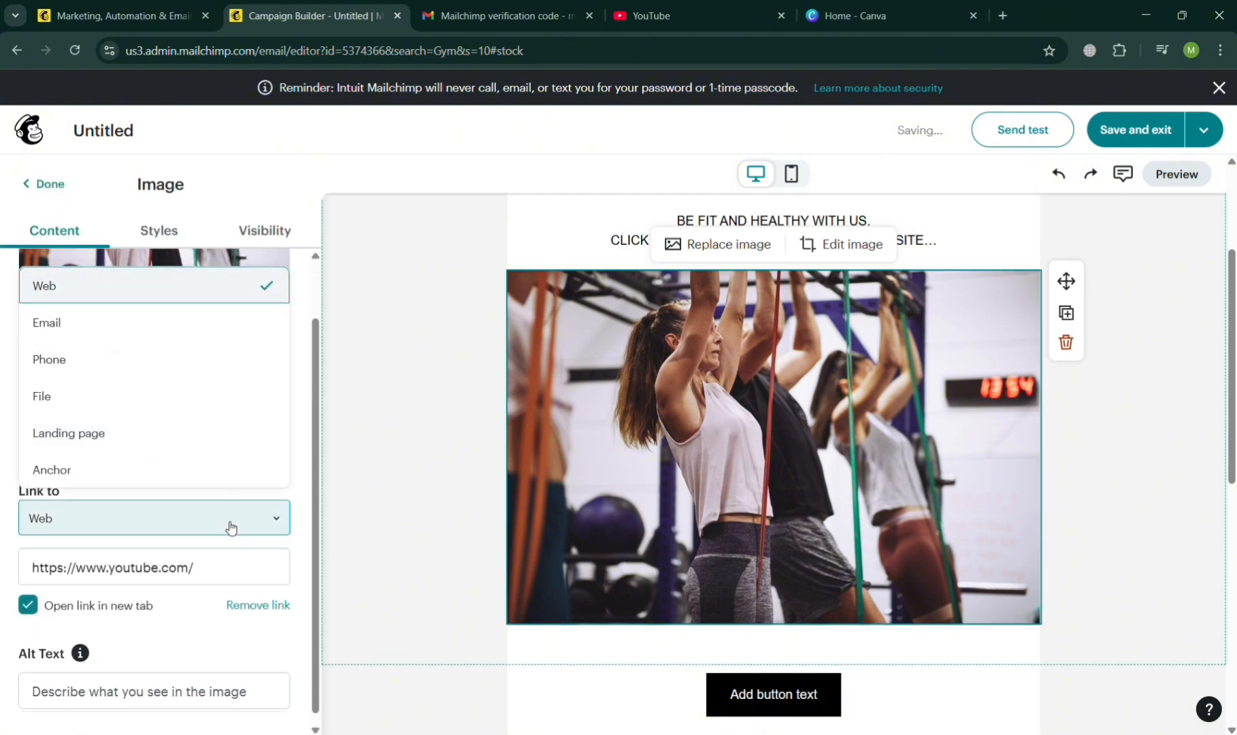
left_click(237, 465)
left_click(233, 599)
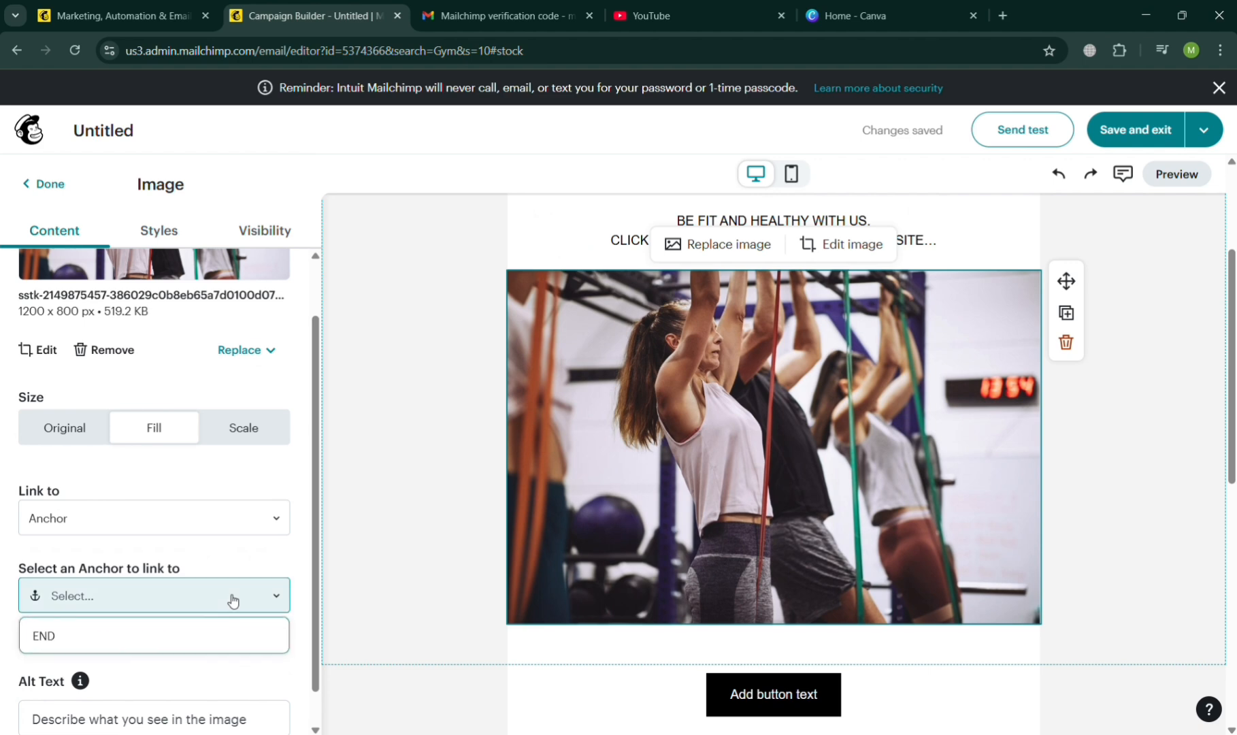
left_click(199, 637)
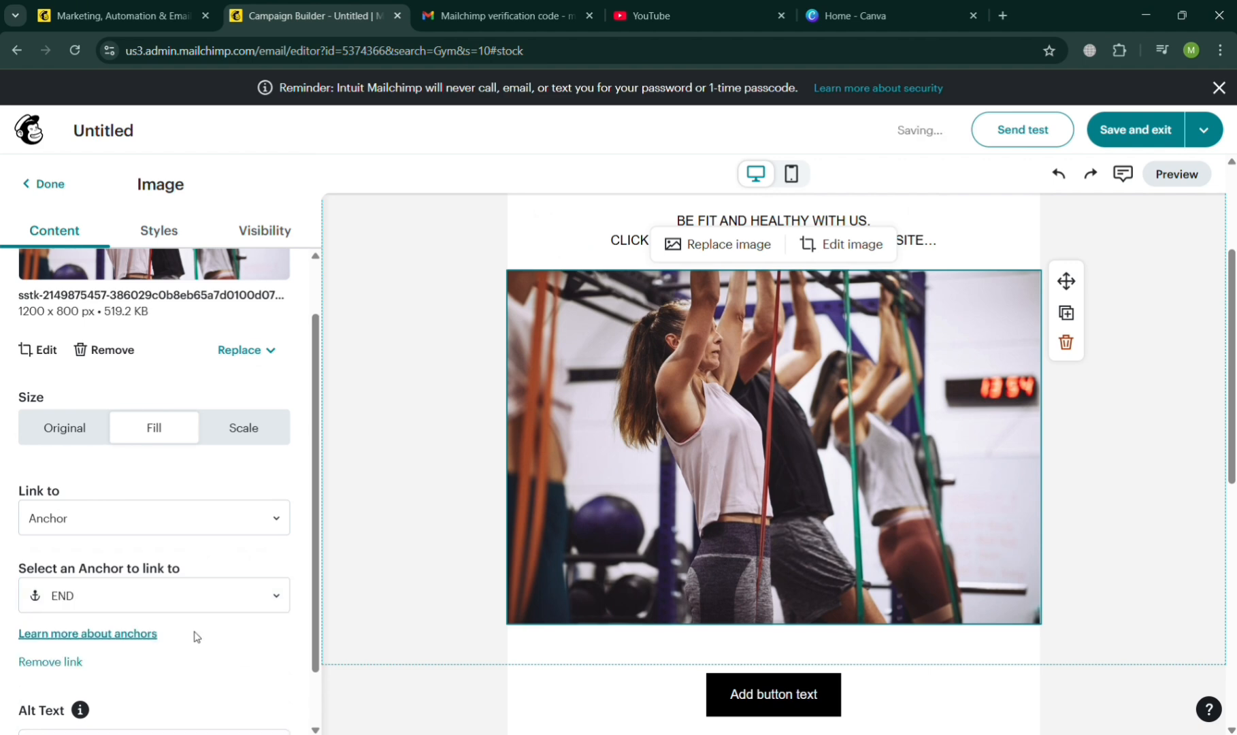
Open the desktop preview of the email and look through it down to the "THE END" text and footer.
left_click(1194, 175)
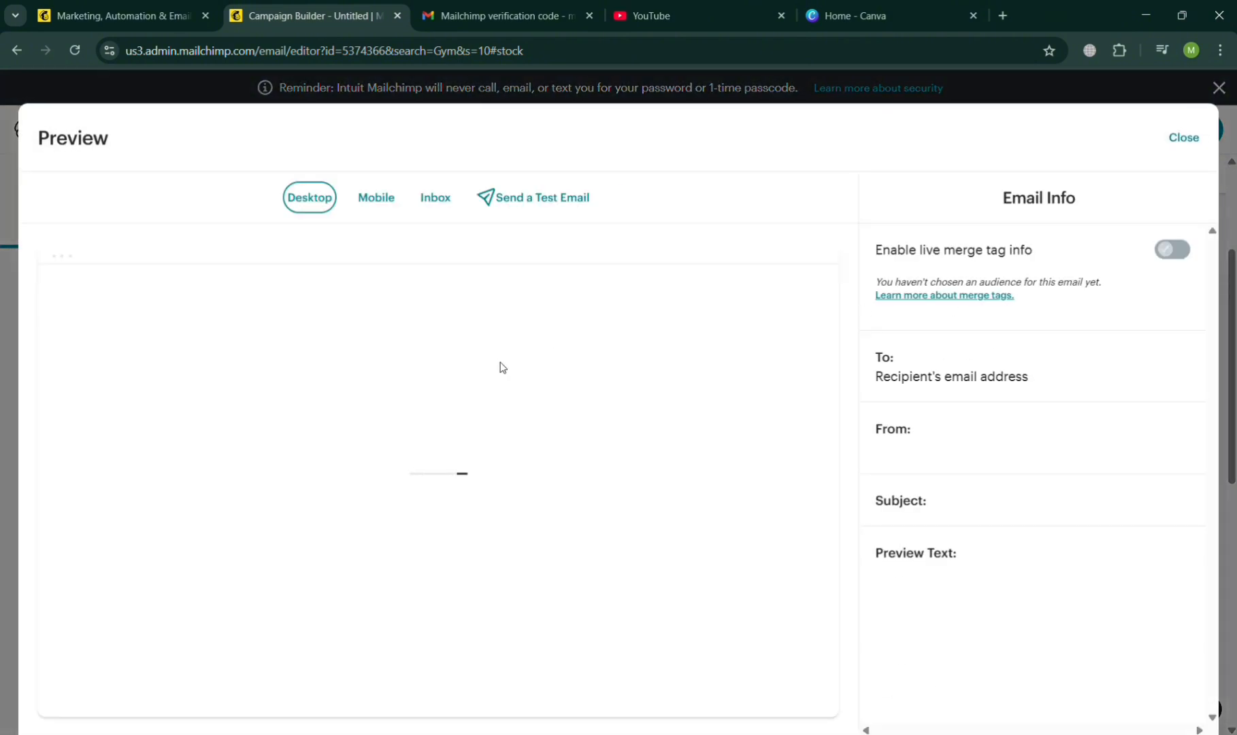
scroll(459, 485, "down", 5)
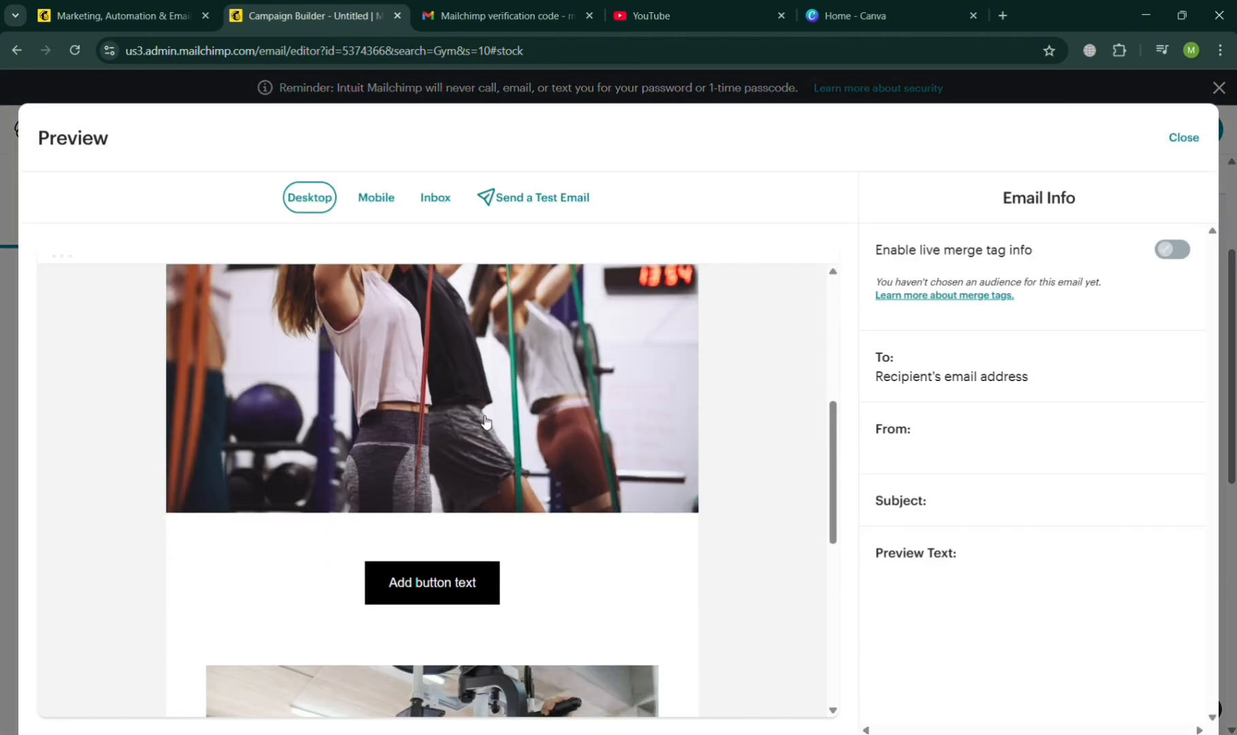
scroll(488, 420, "down", 7)
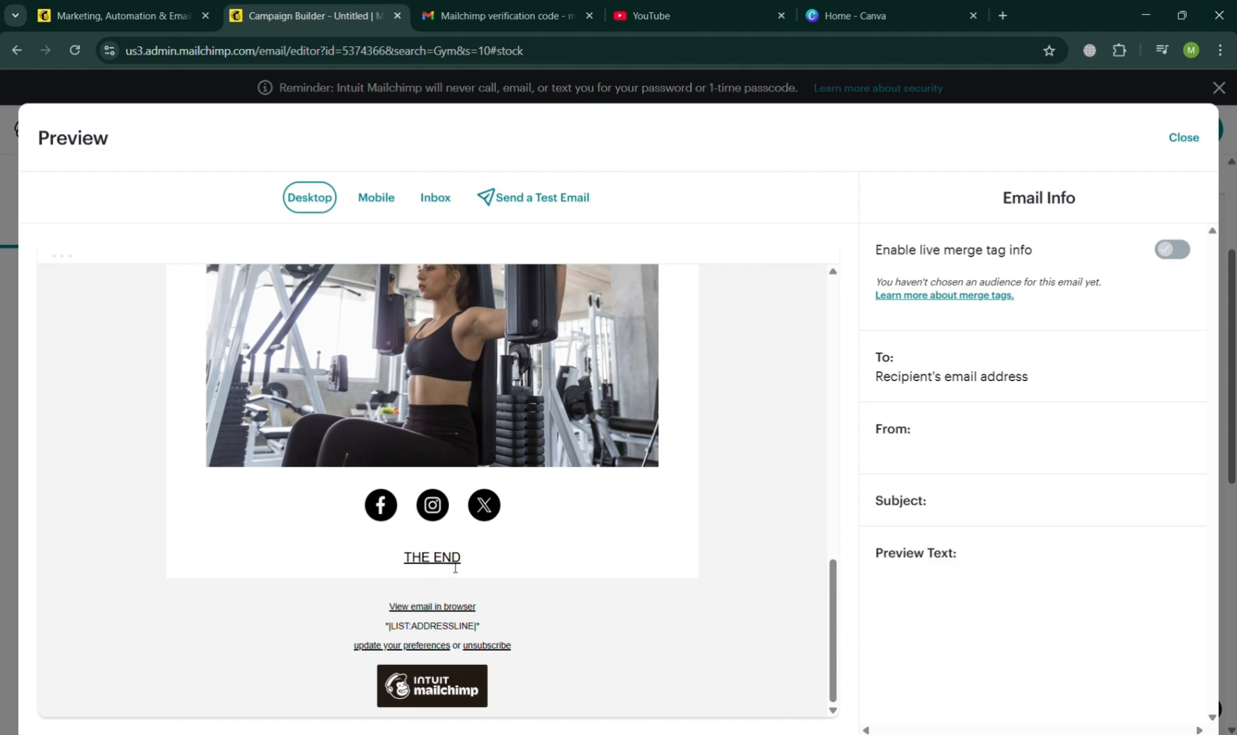
scroll(526, 542, "up", 8)
scroll(526, 542, "down", 7)
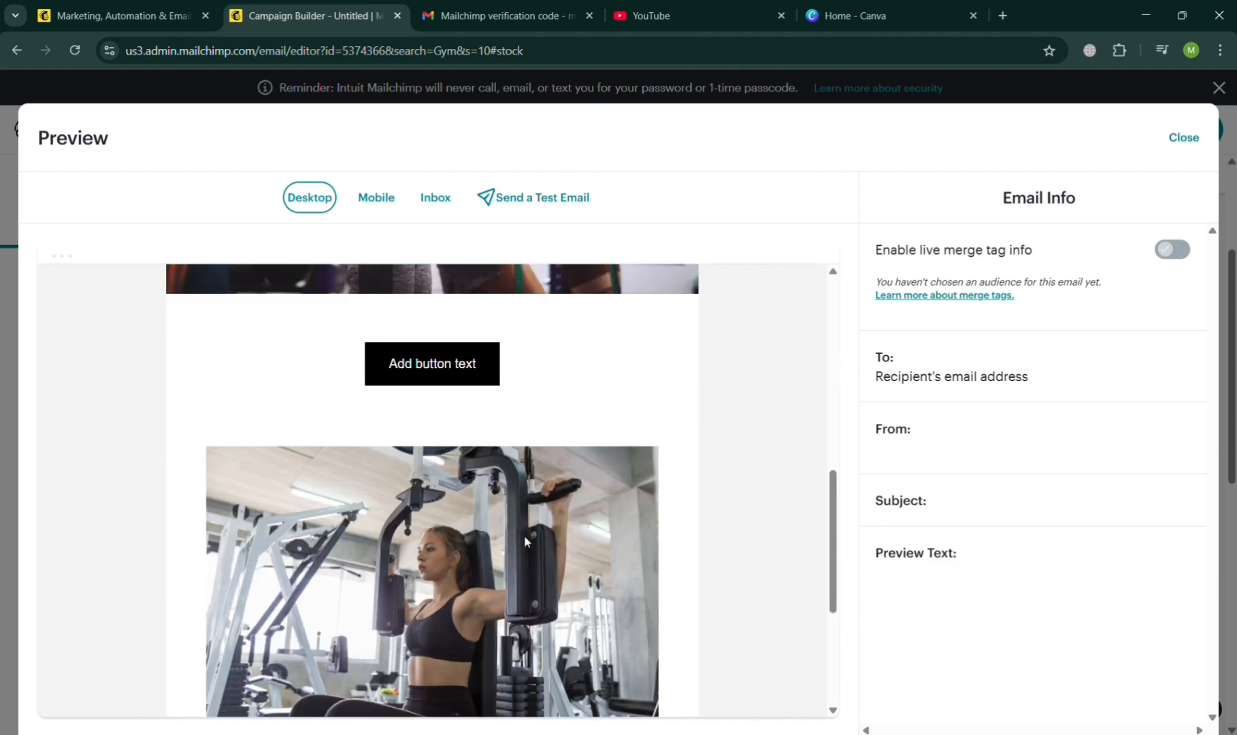
Close the email preview and look at the additional save and template options for the email.
scroll(526, 542, "up", 15)
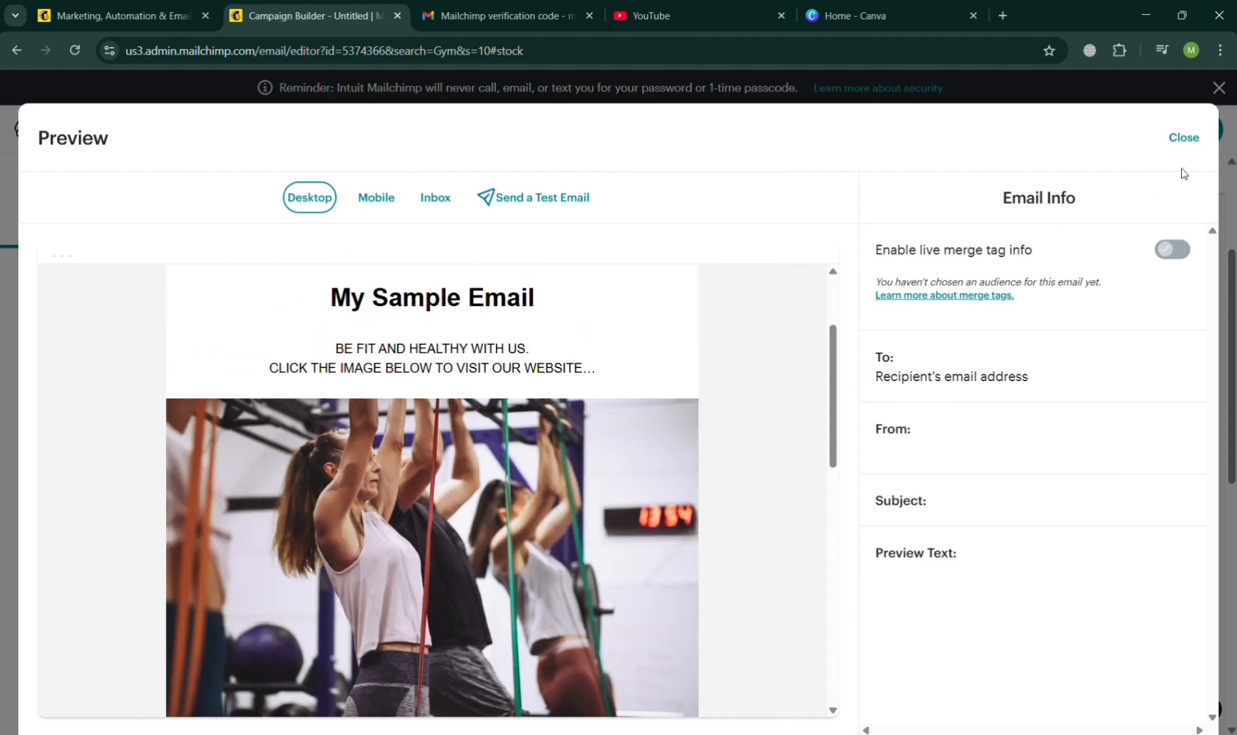
left_click(1184, 139)
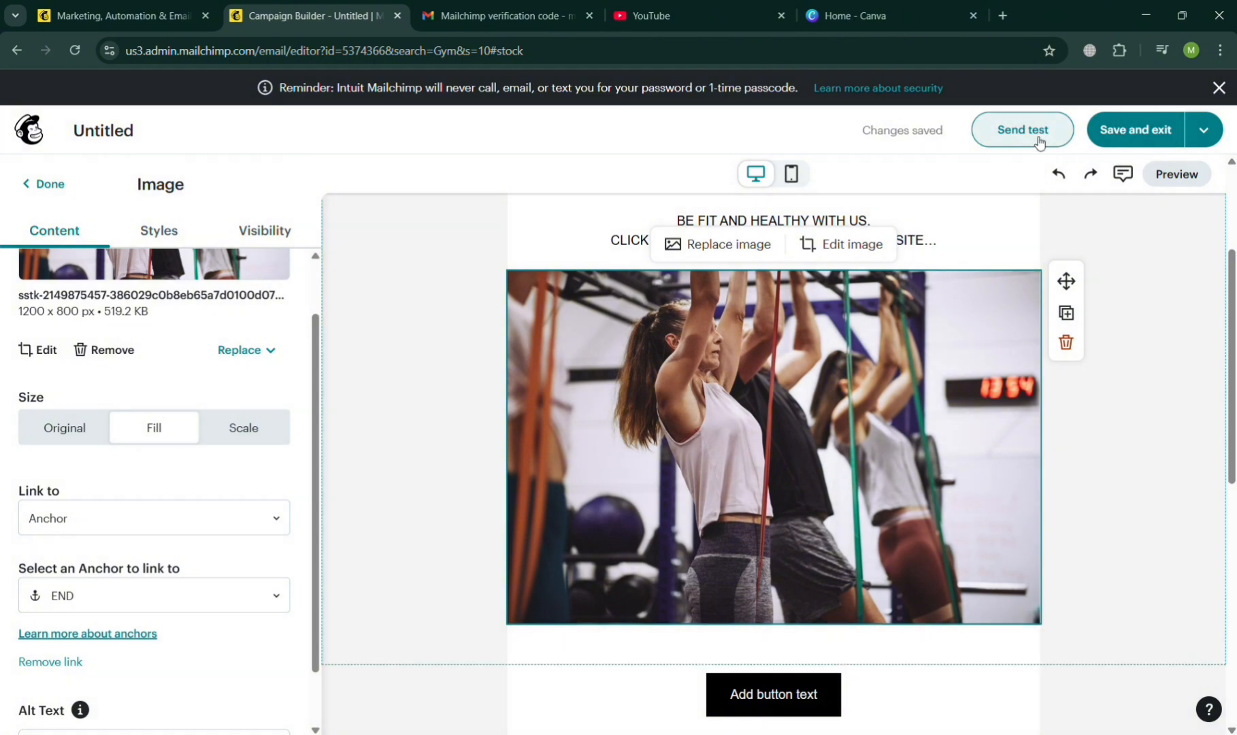
left_click(1216, 136)
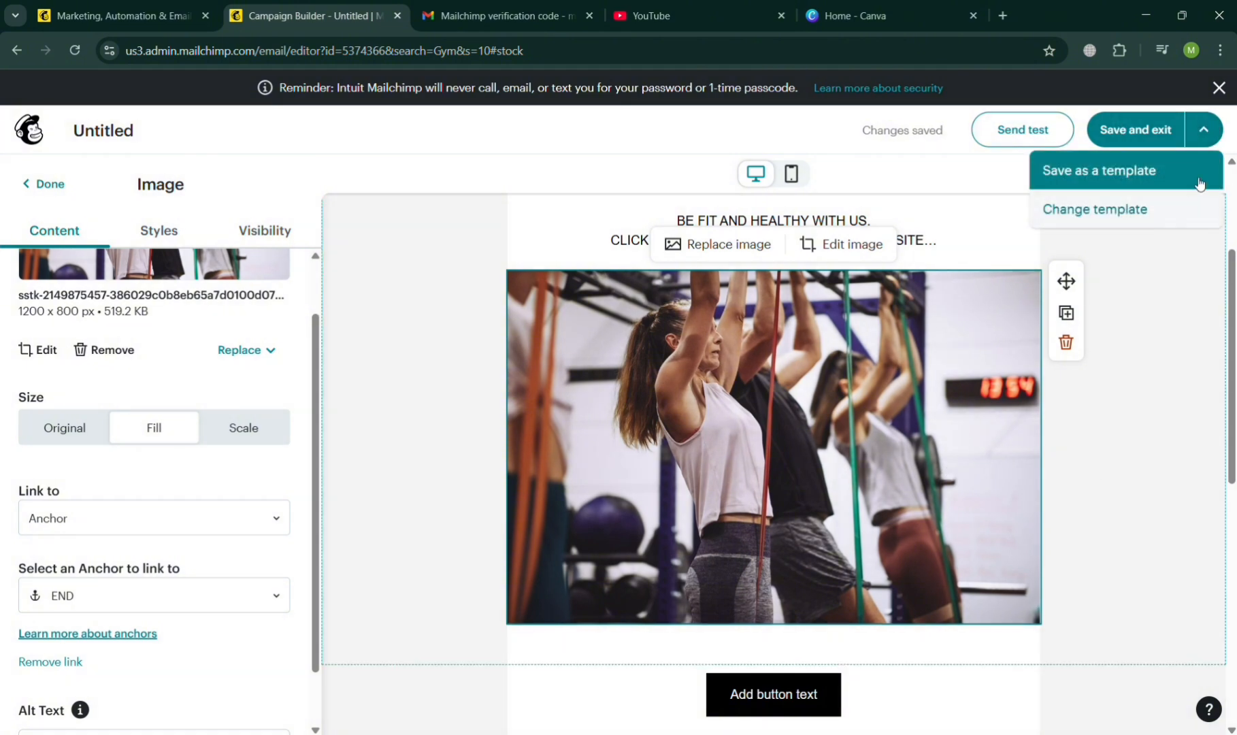
View the first gym image's style settings, finish editing the image and return to the email's logo and heading.
left_click(241, 247)
left_click(192, 241)
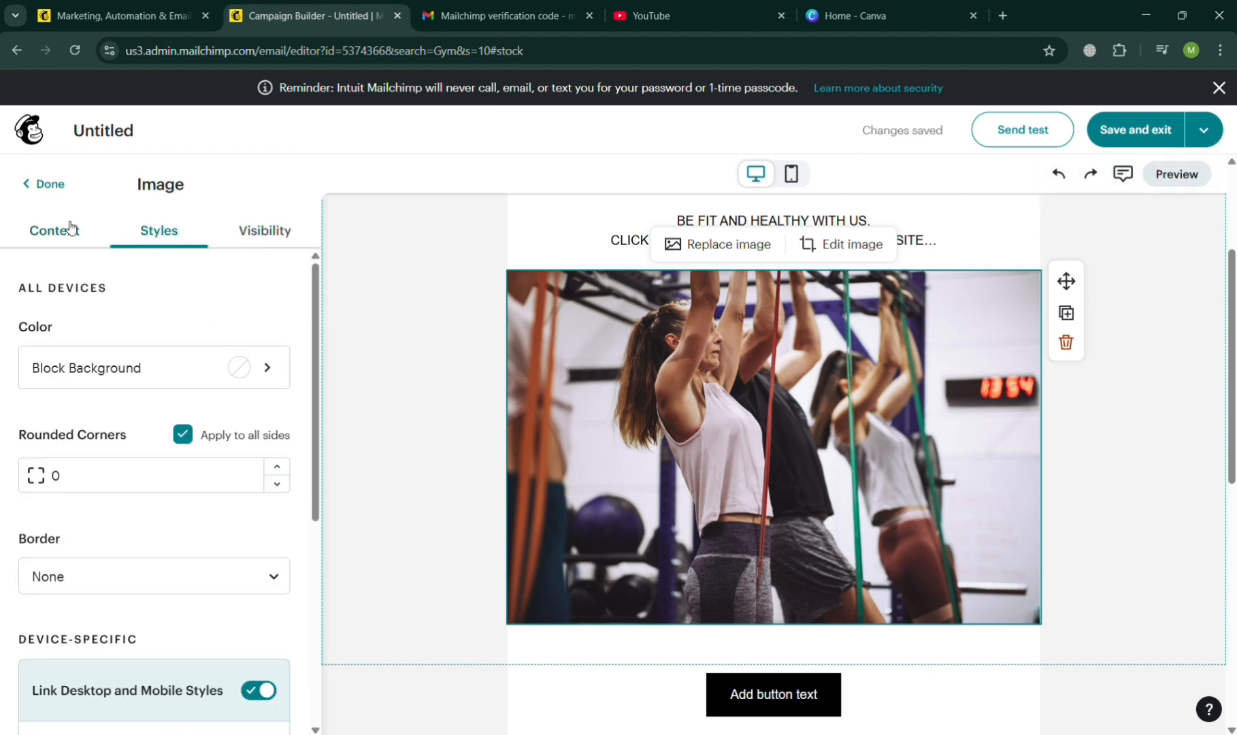
left_click(45, 183)
scroll(987, 348, "up", 1)
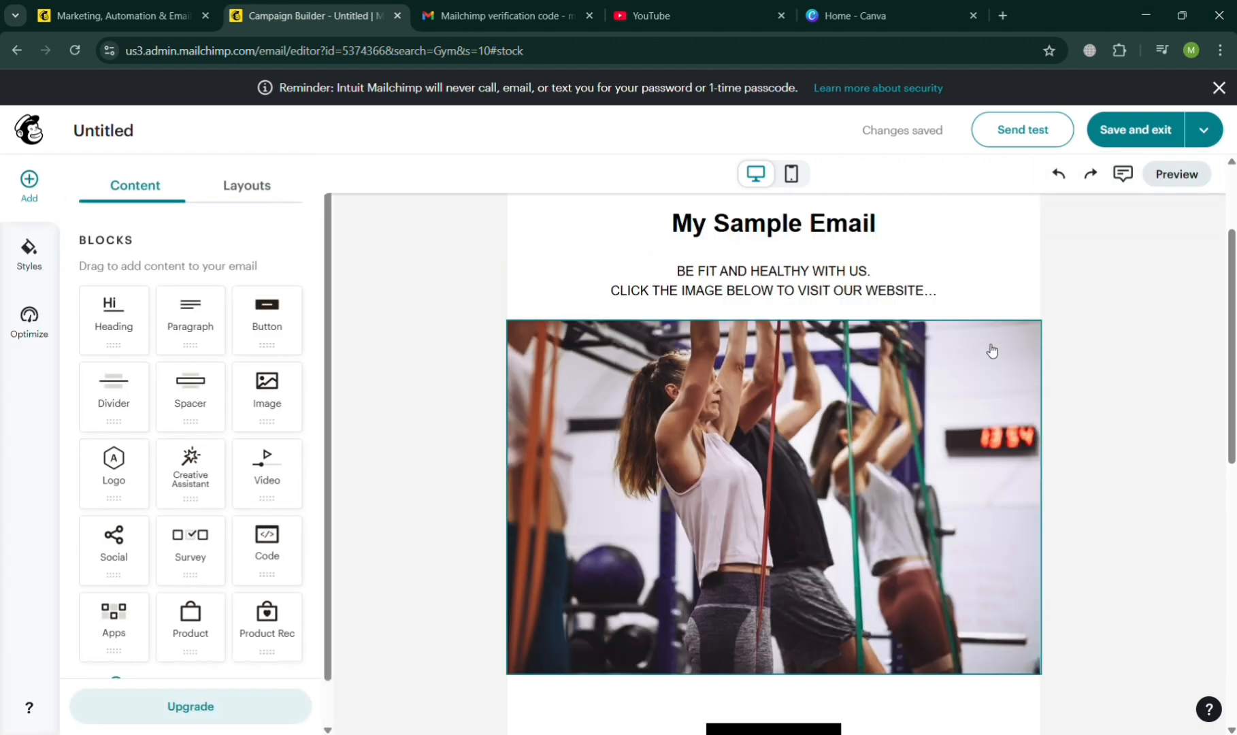
scroll(993, 350, "up", 2)
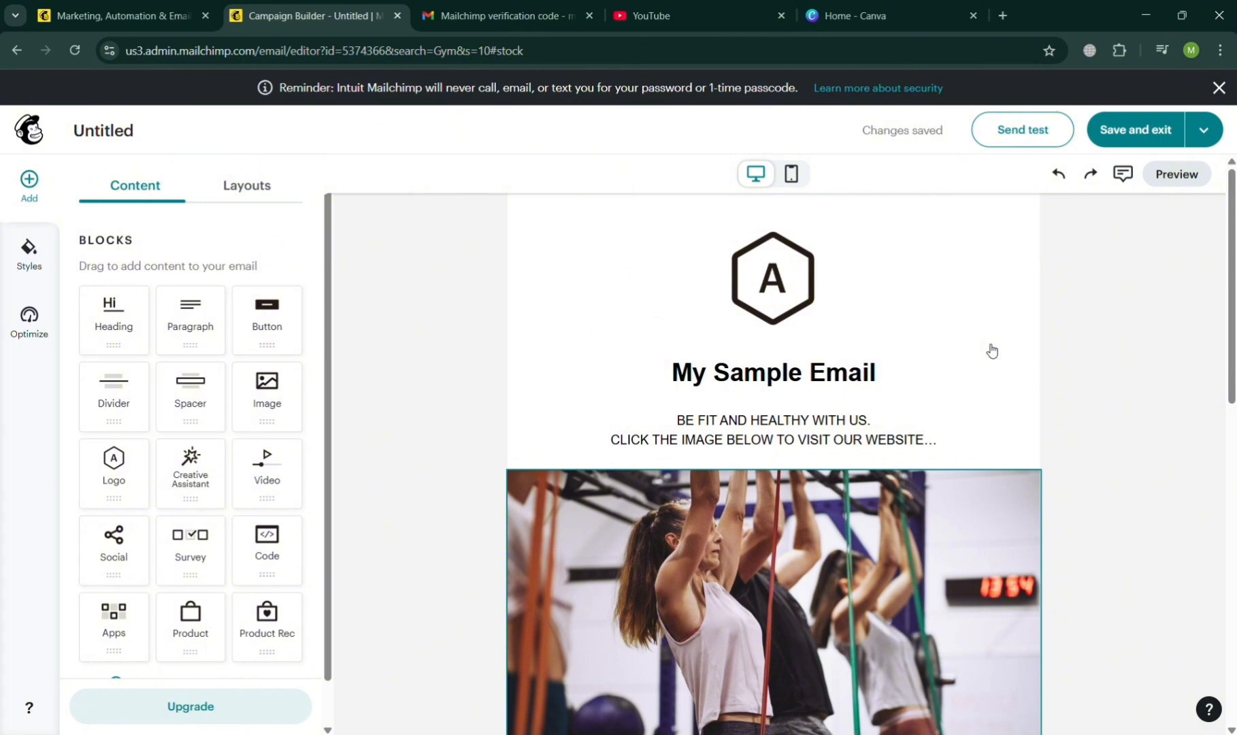